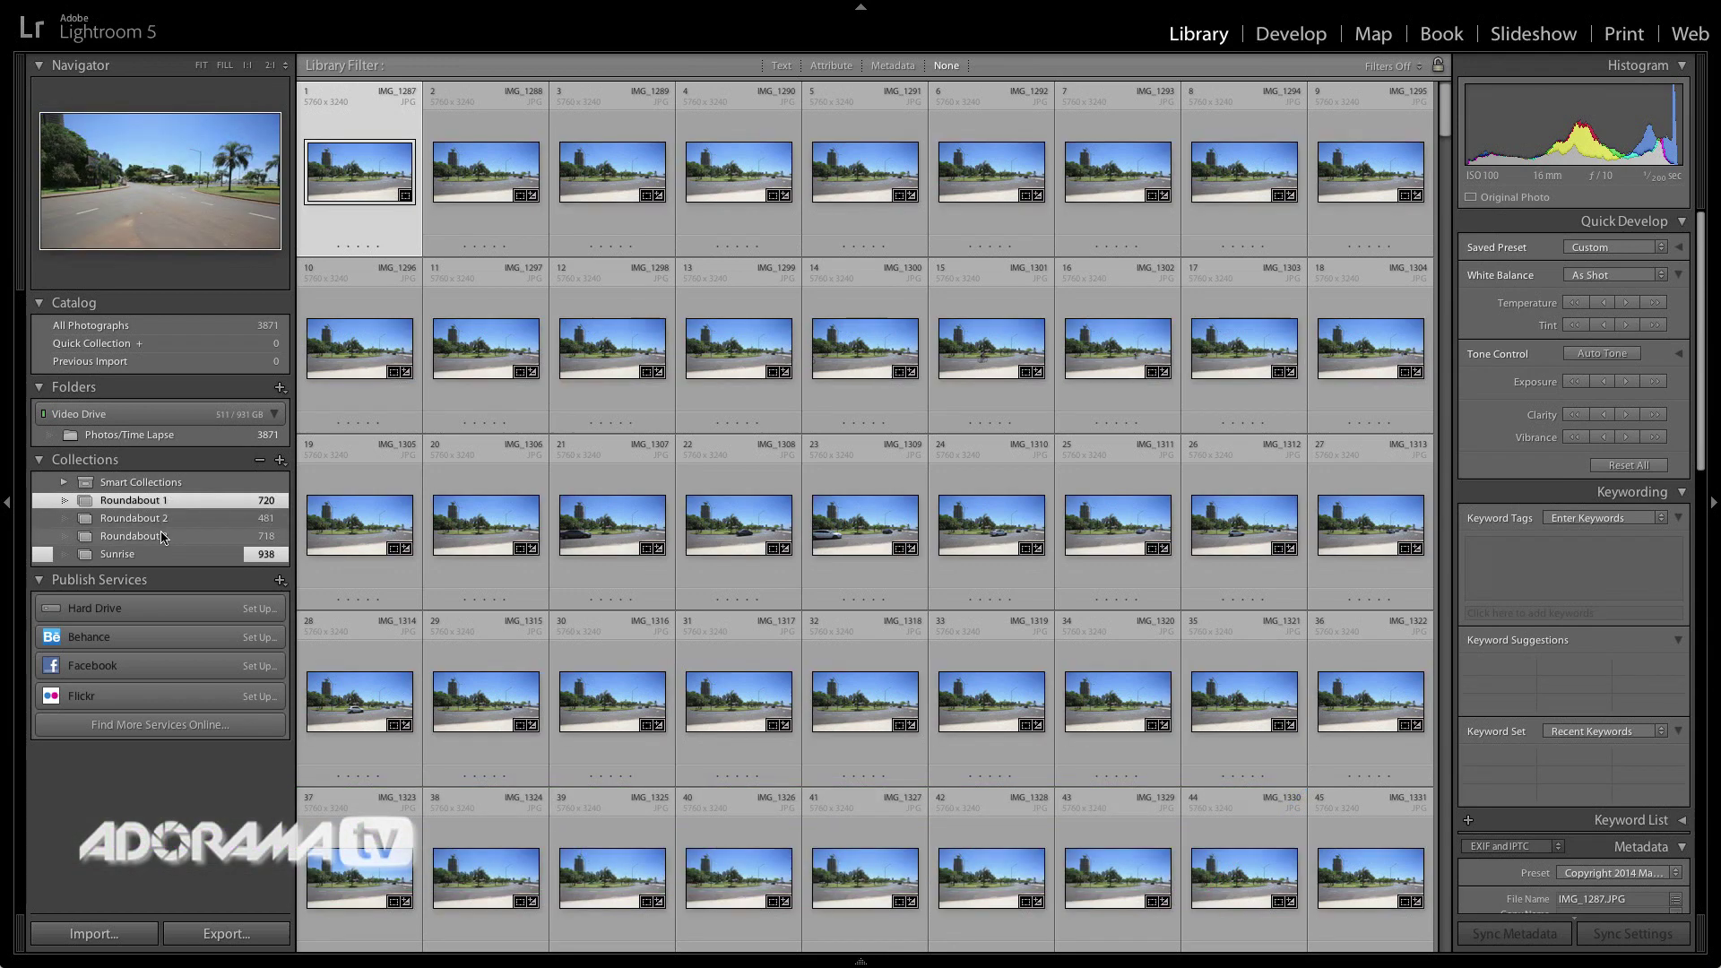
Step: Browse through the frames of the Roundabout 3 collection at full-image view to examine how the sequence progresses
click(162, 536)
key(e)
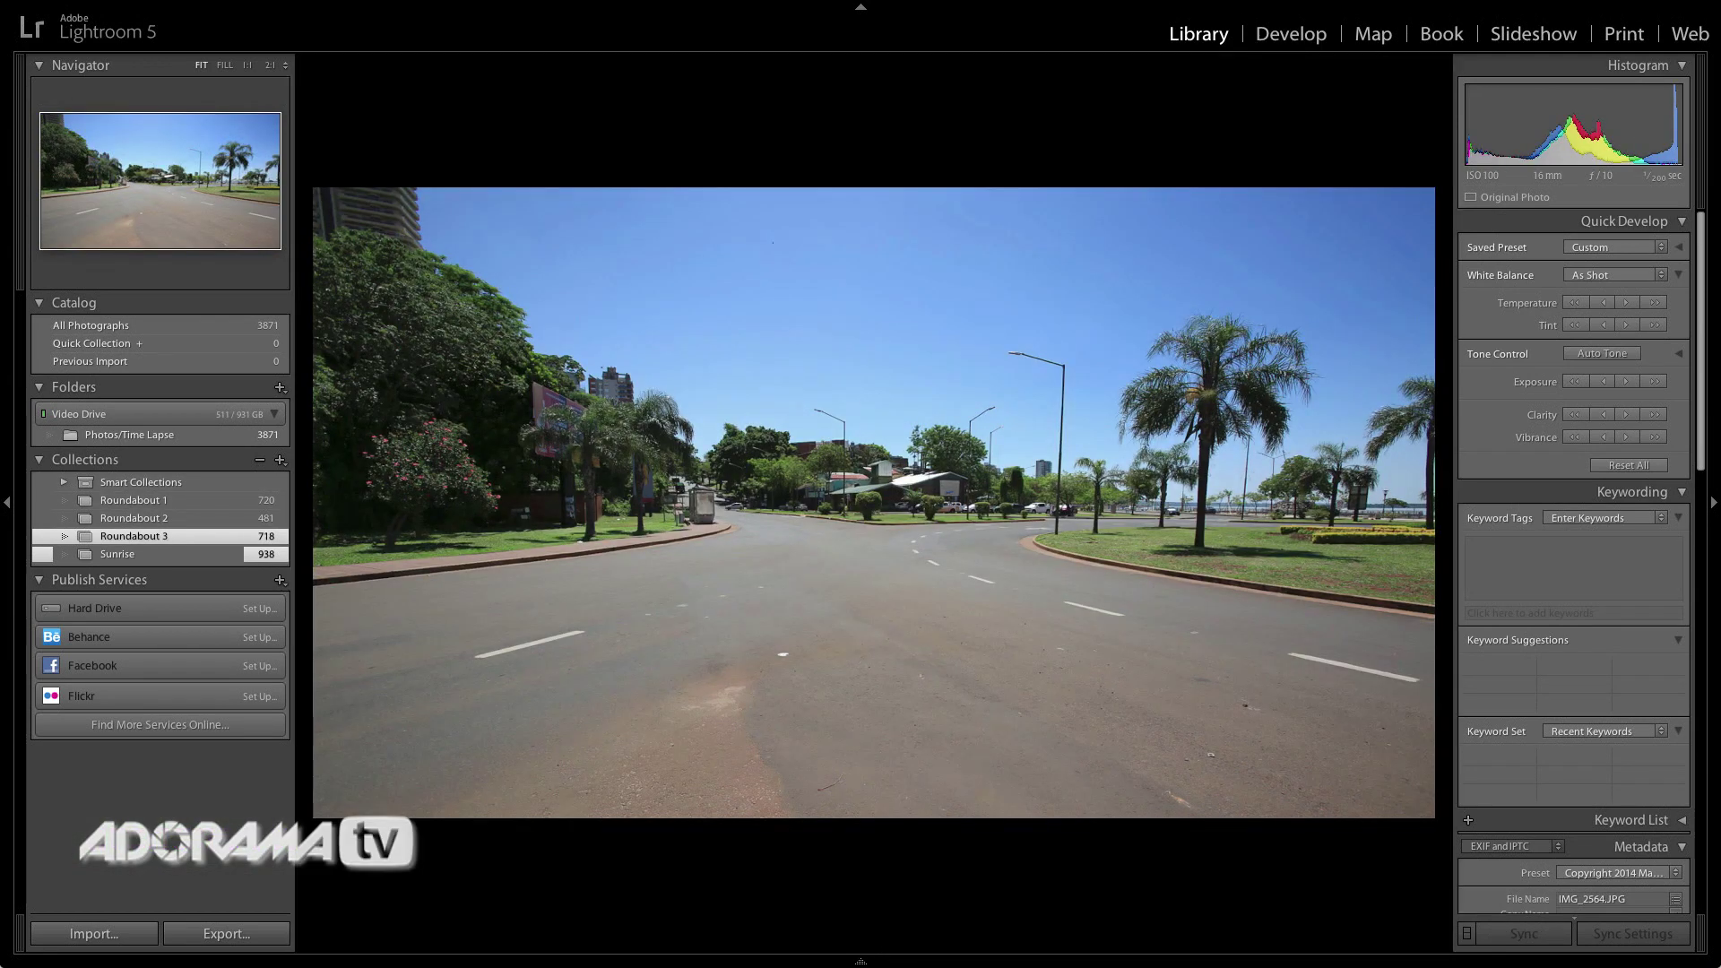
key(Right)
key(Right)
key(Right)
key(Right)
key(Right)
key(Right)
key(Right)
key(Right)
key(Right)
key(Right)
key(Right)
key(Right)
key(Right)
key(Right)
key(Right)
key(Right)
key(Right)
key(Right)
key(Right)
key(Right)
key(Right)
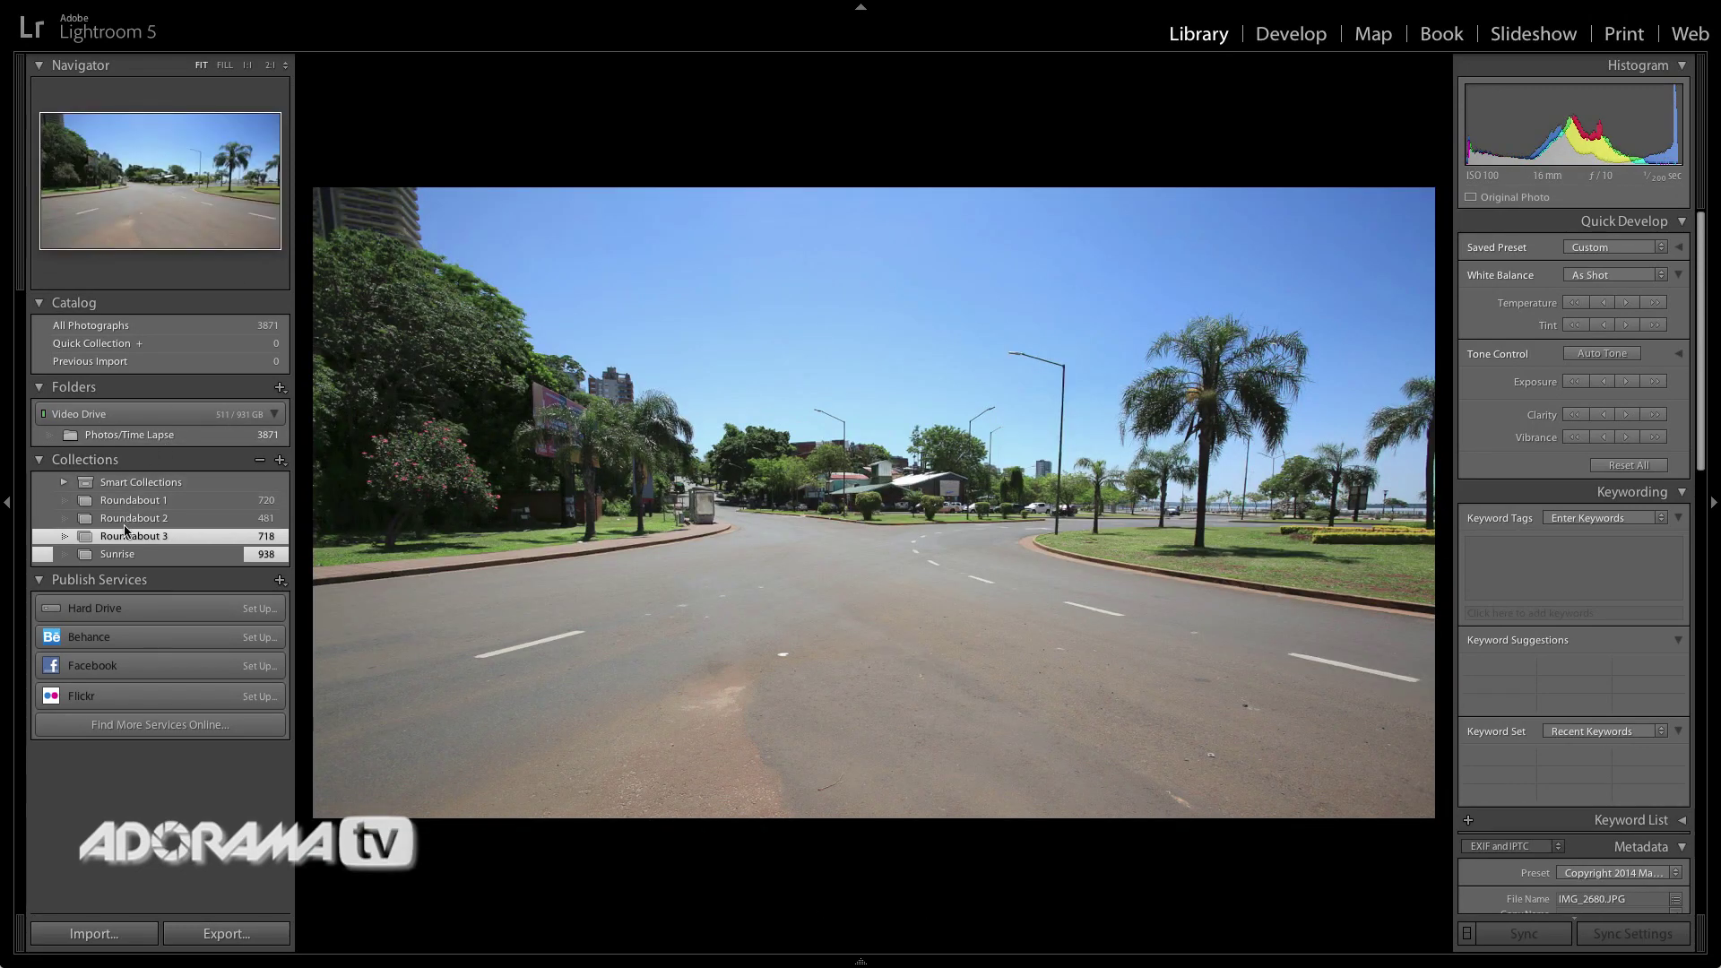
Step: Browse through the frames of the Sunrise collection to examine how the light changes over the sequence
click(122, 554)
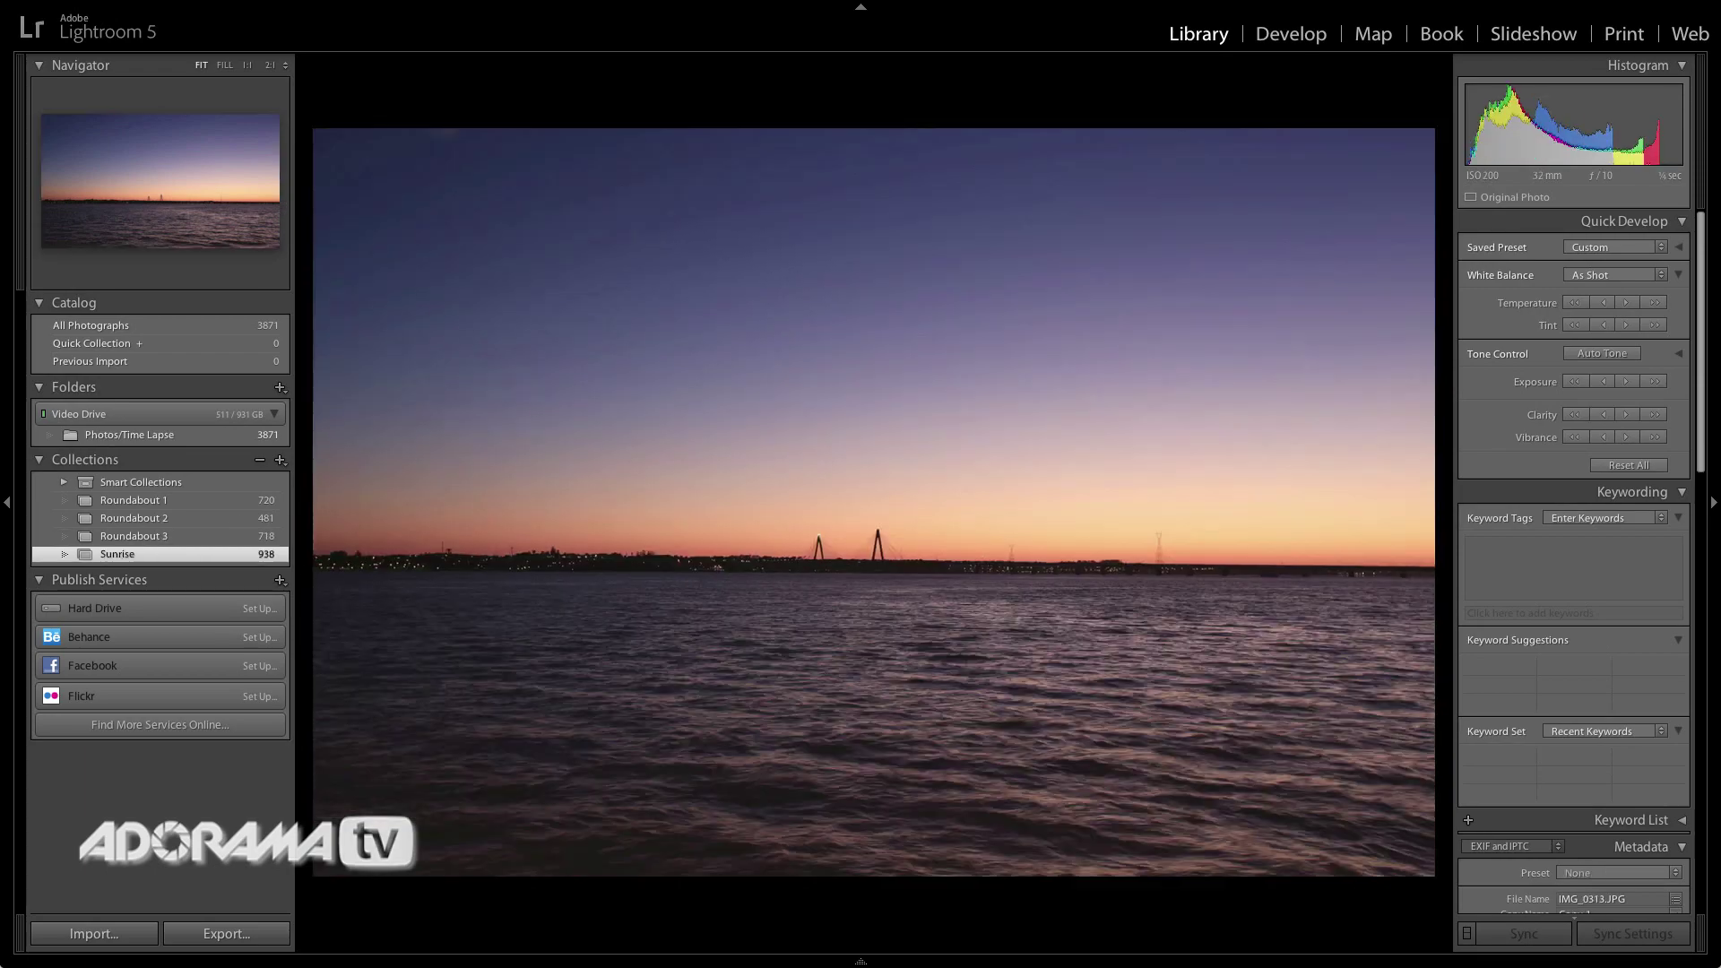
key(Right)
key(Right)
key(Right)
key(Right)
key(Right)
key(Right)
key(Right)
key(Right)
key(Right)
key(Right)
key(Right)
key(Right)
key(Right)
key(Right)
key(Right)
key(Right)
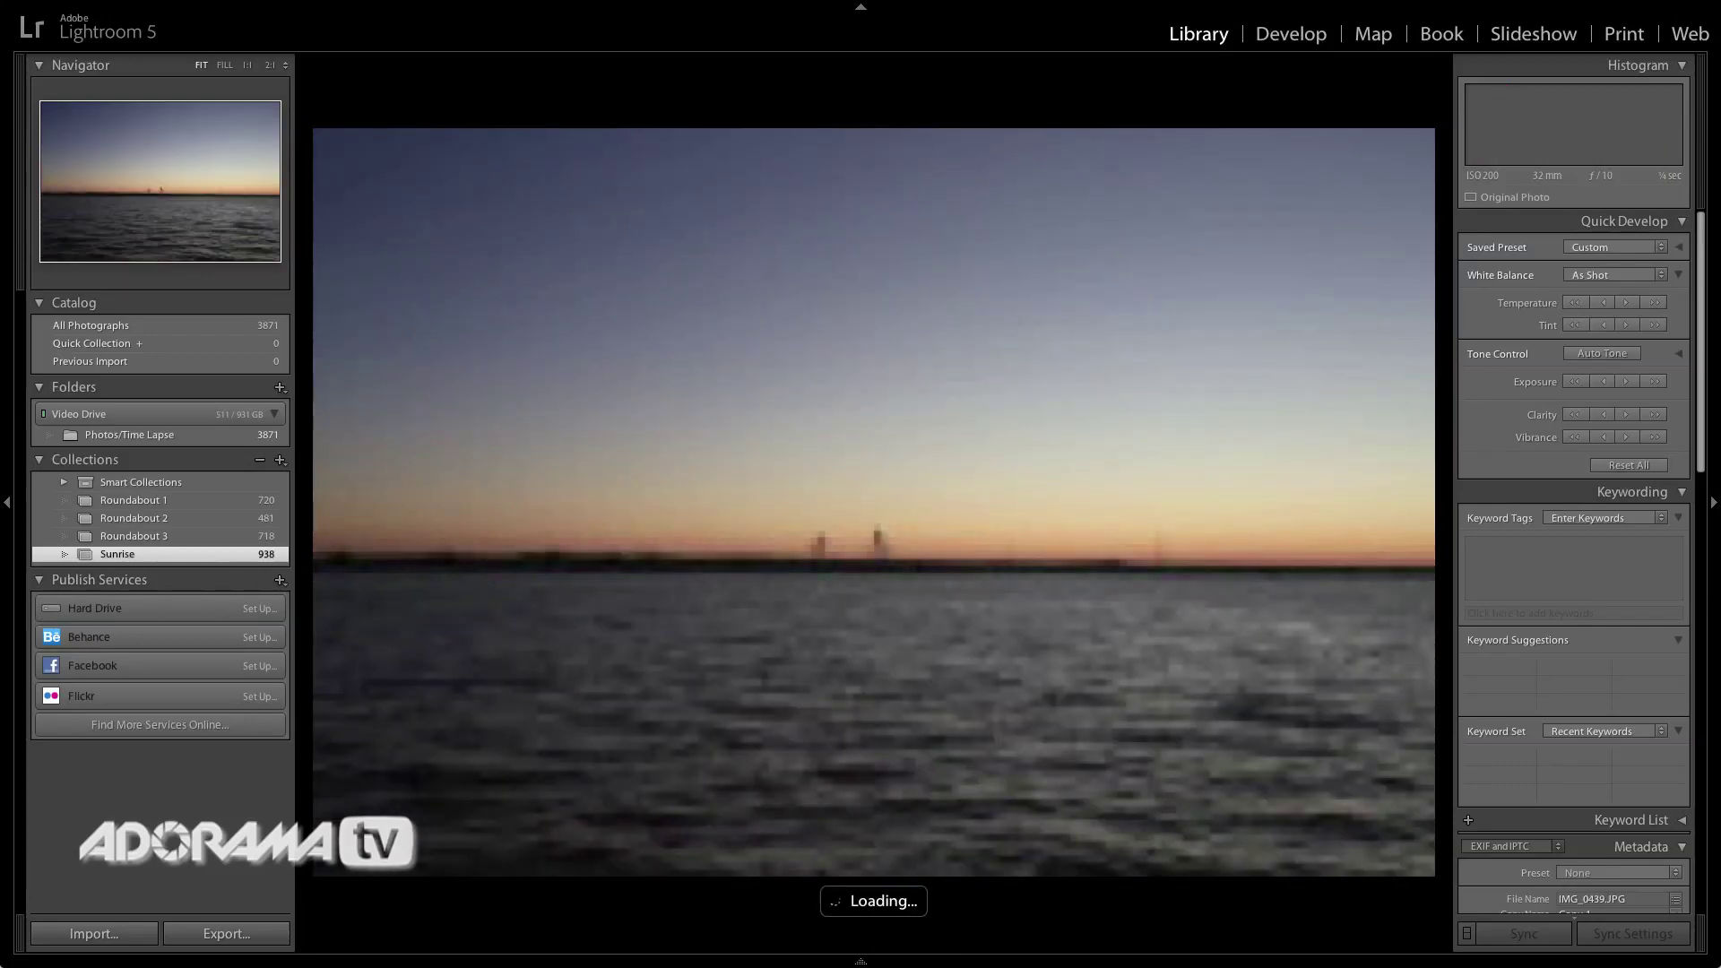
Step: Return to the thumbnail grid and open the first photo of the Sunrise collection for developing
key(g)
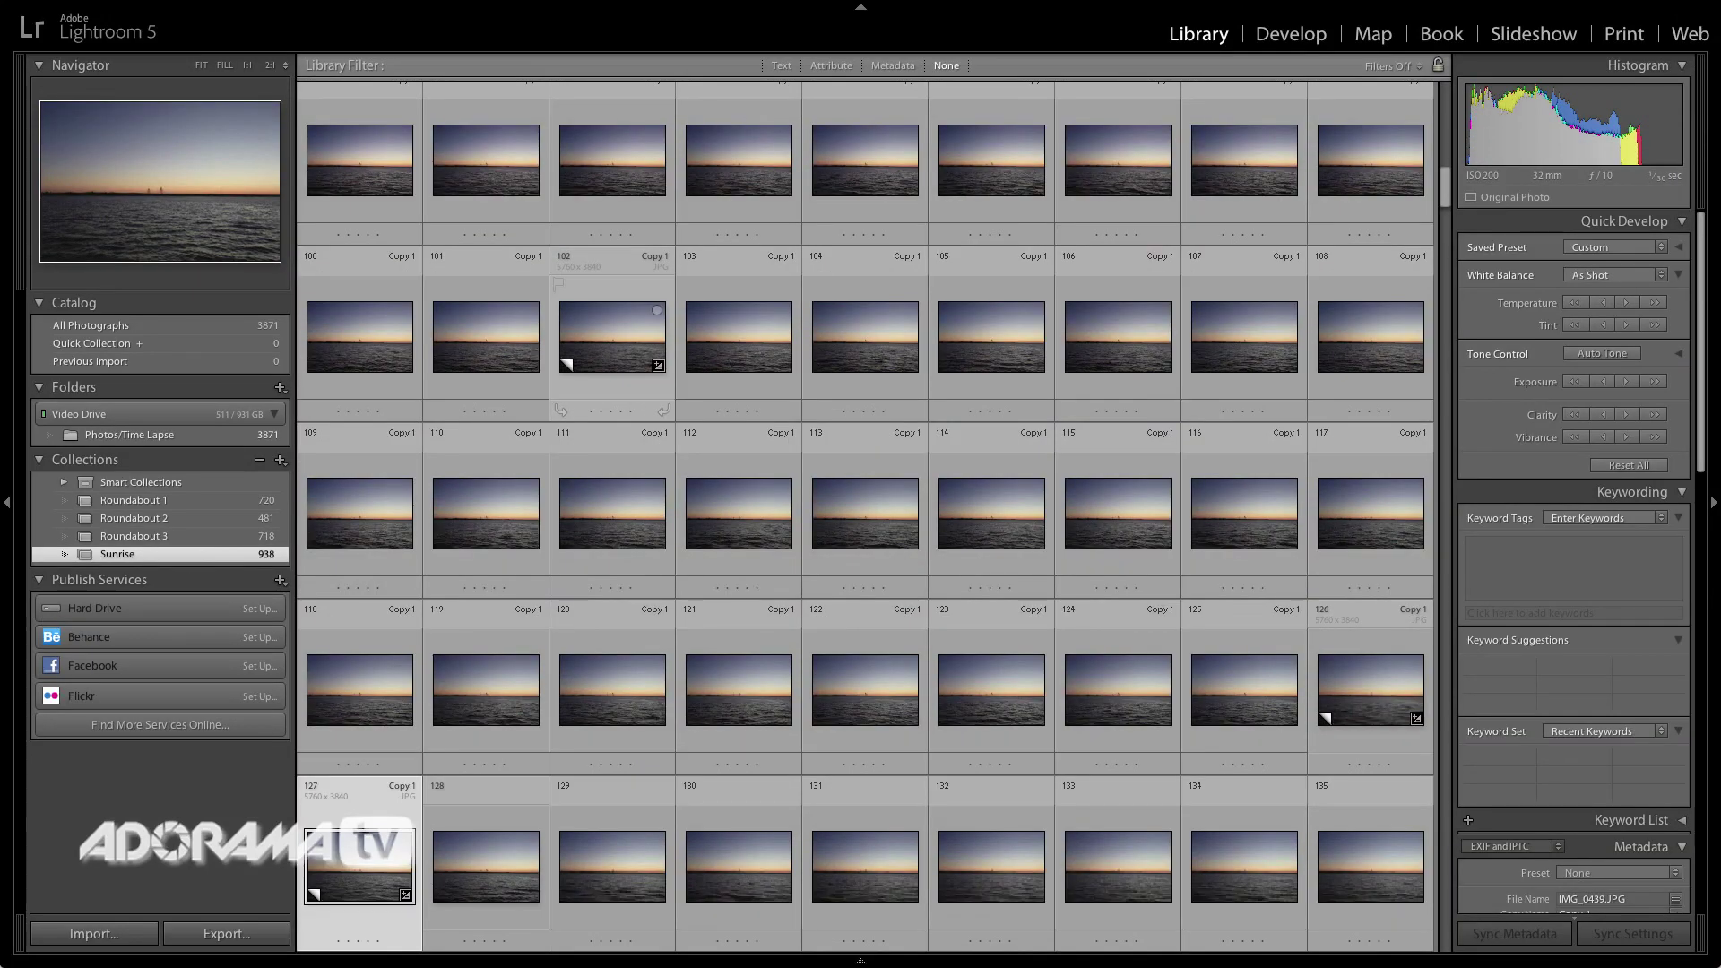
scroll(567, 403, up, 1)
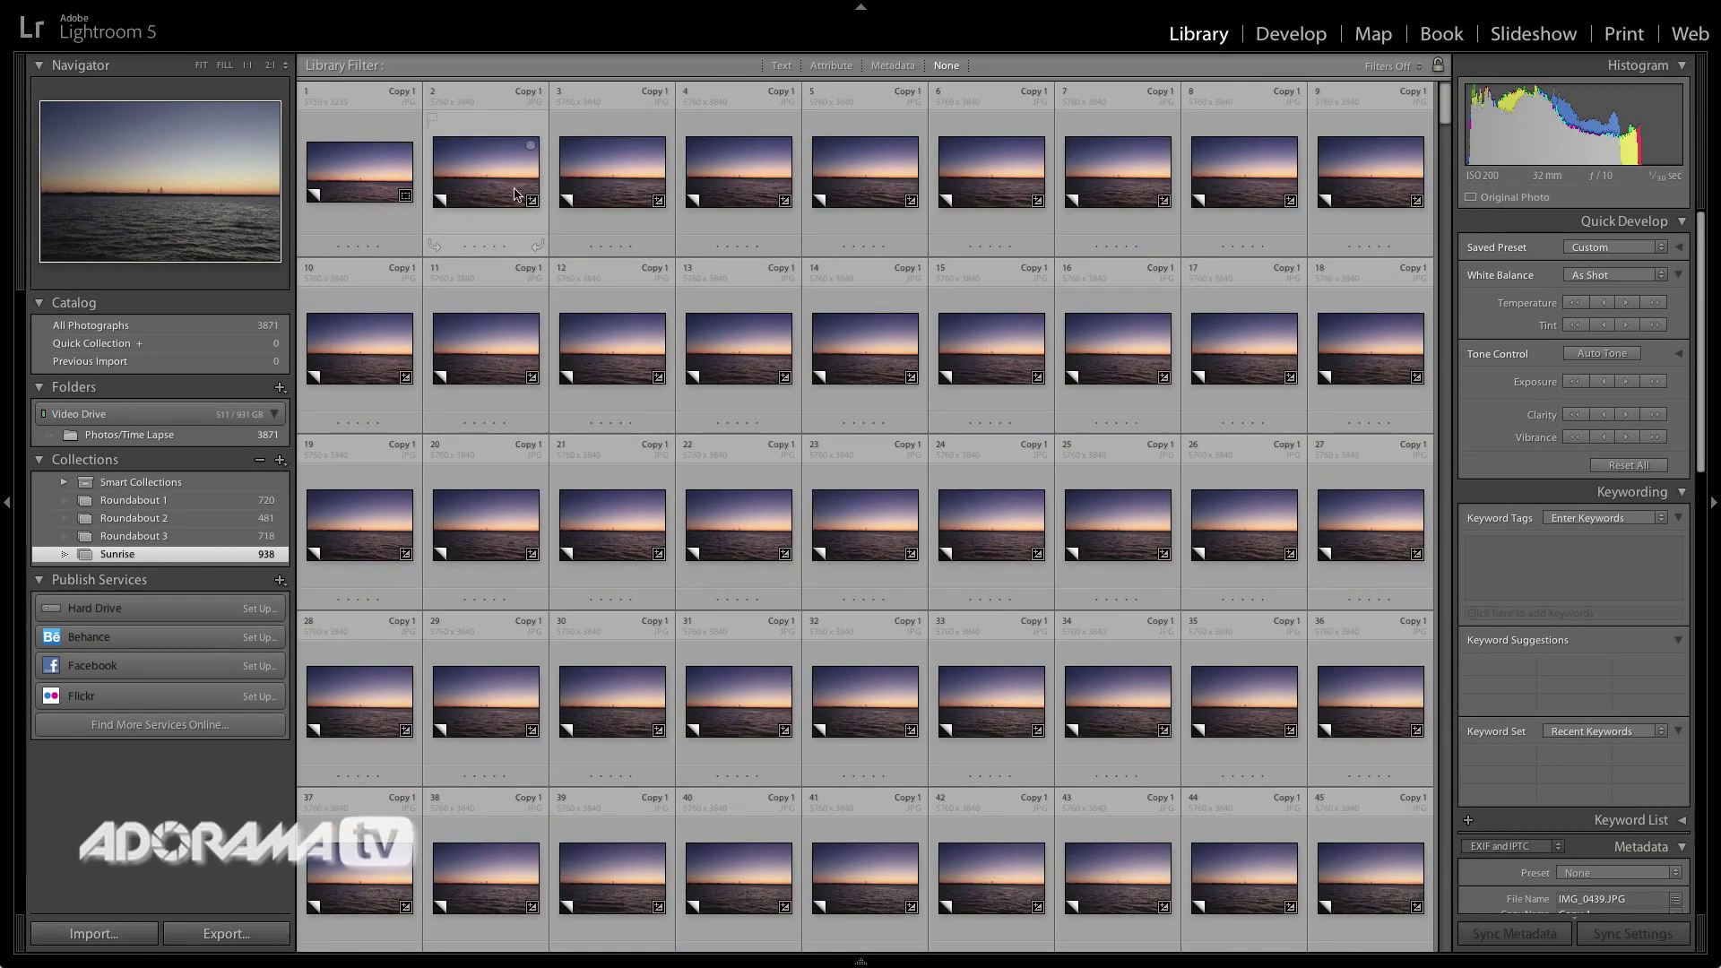
click(349, 177)
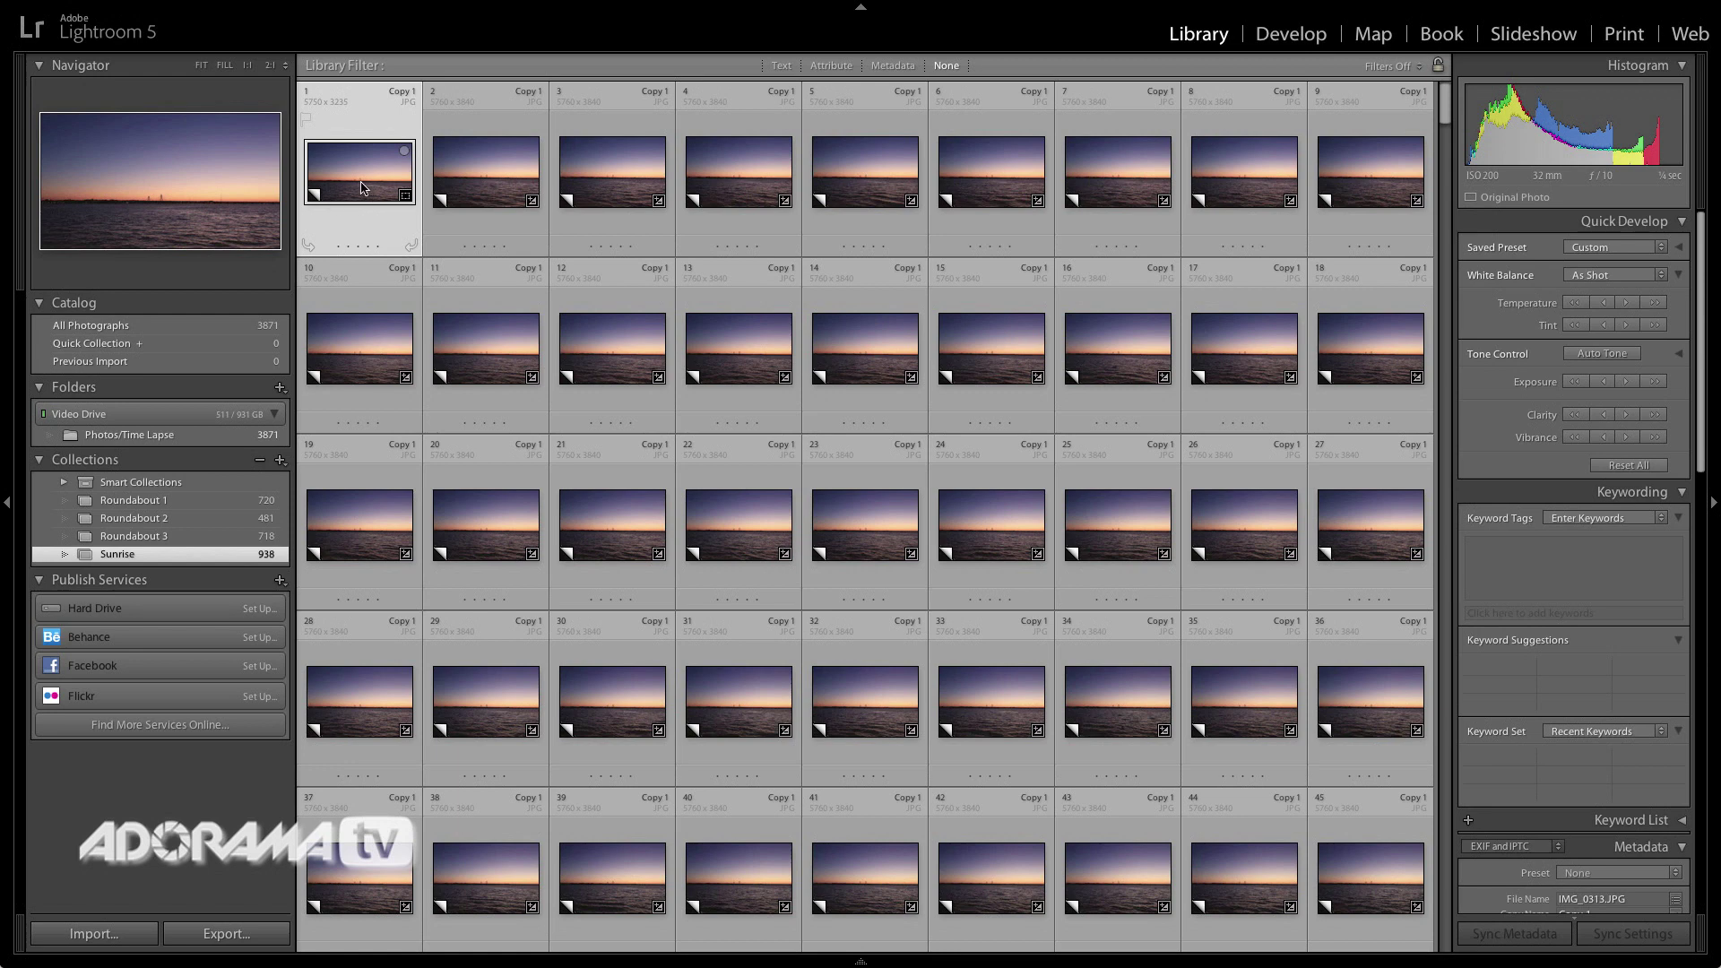
key(d)
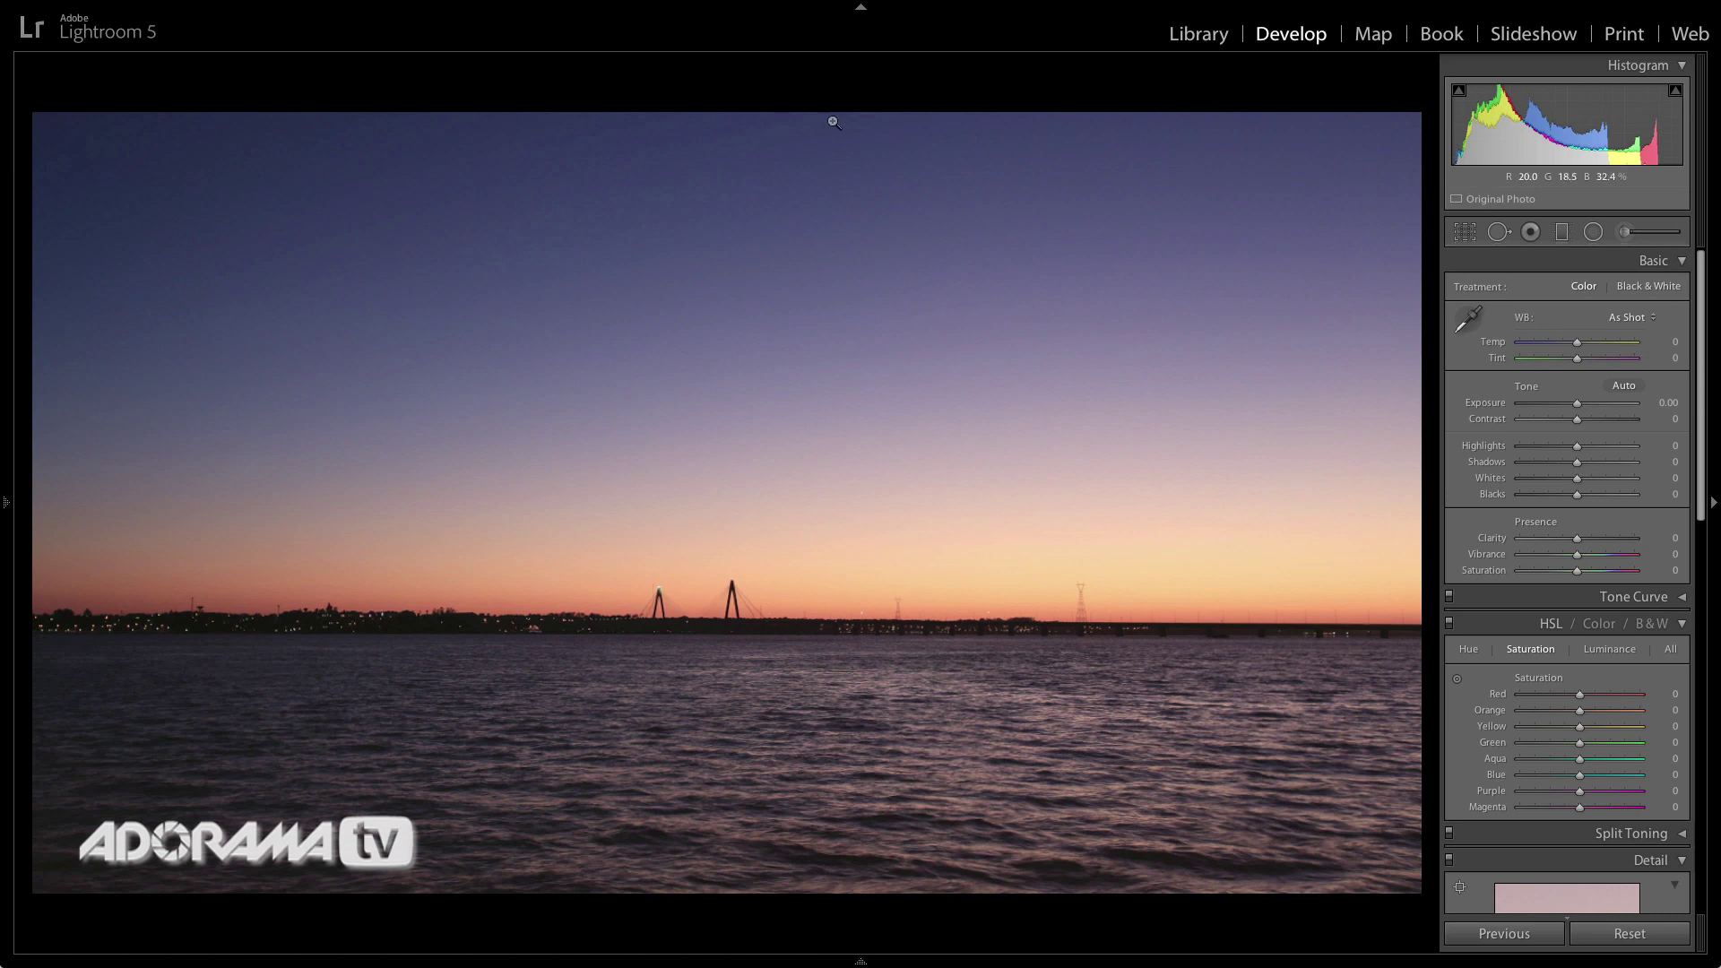
Step: Crop the photo to a 16 x 9 aspect ratio and straighten it along the horizon line
click(1465, 235)
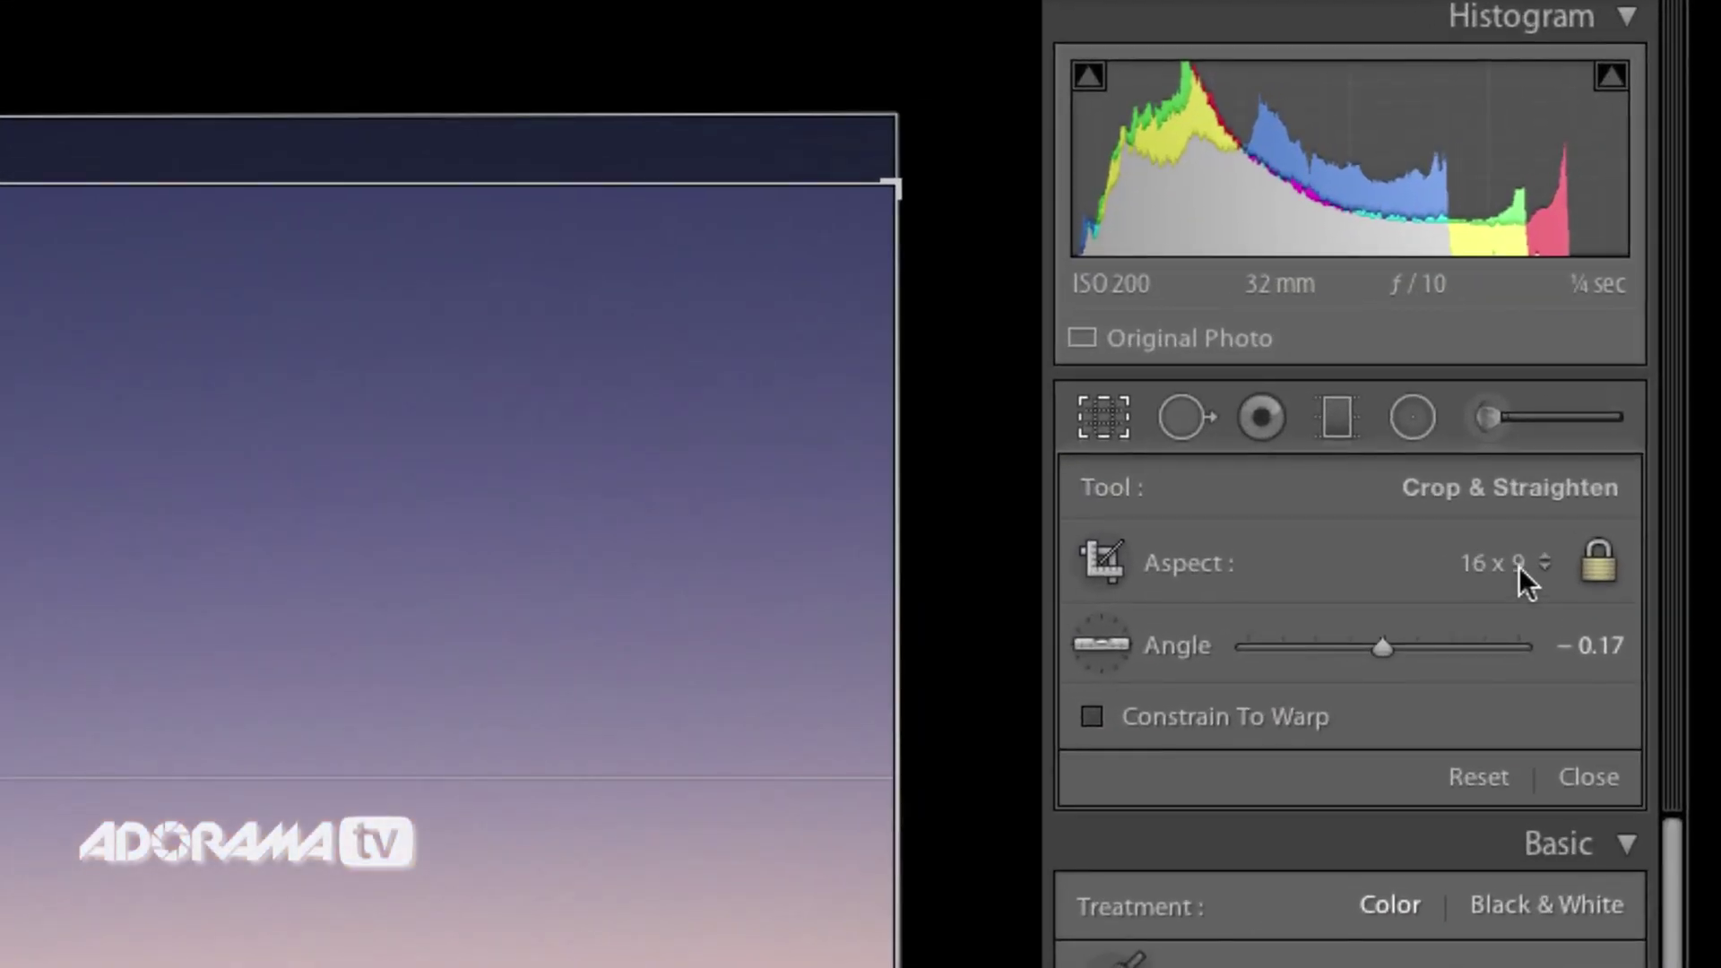
click(1634, 300)
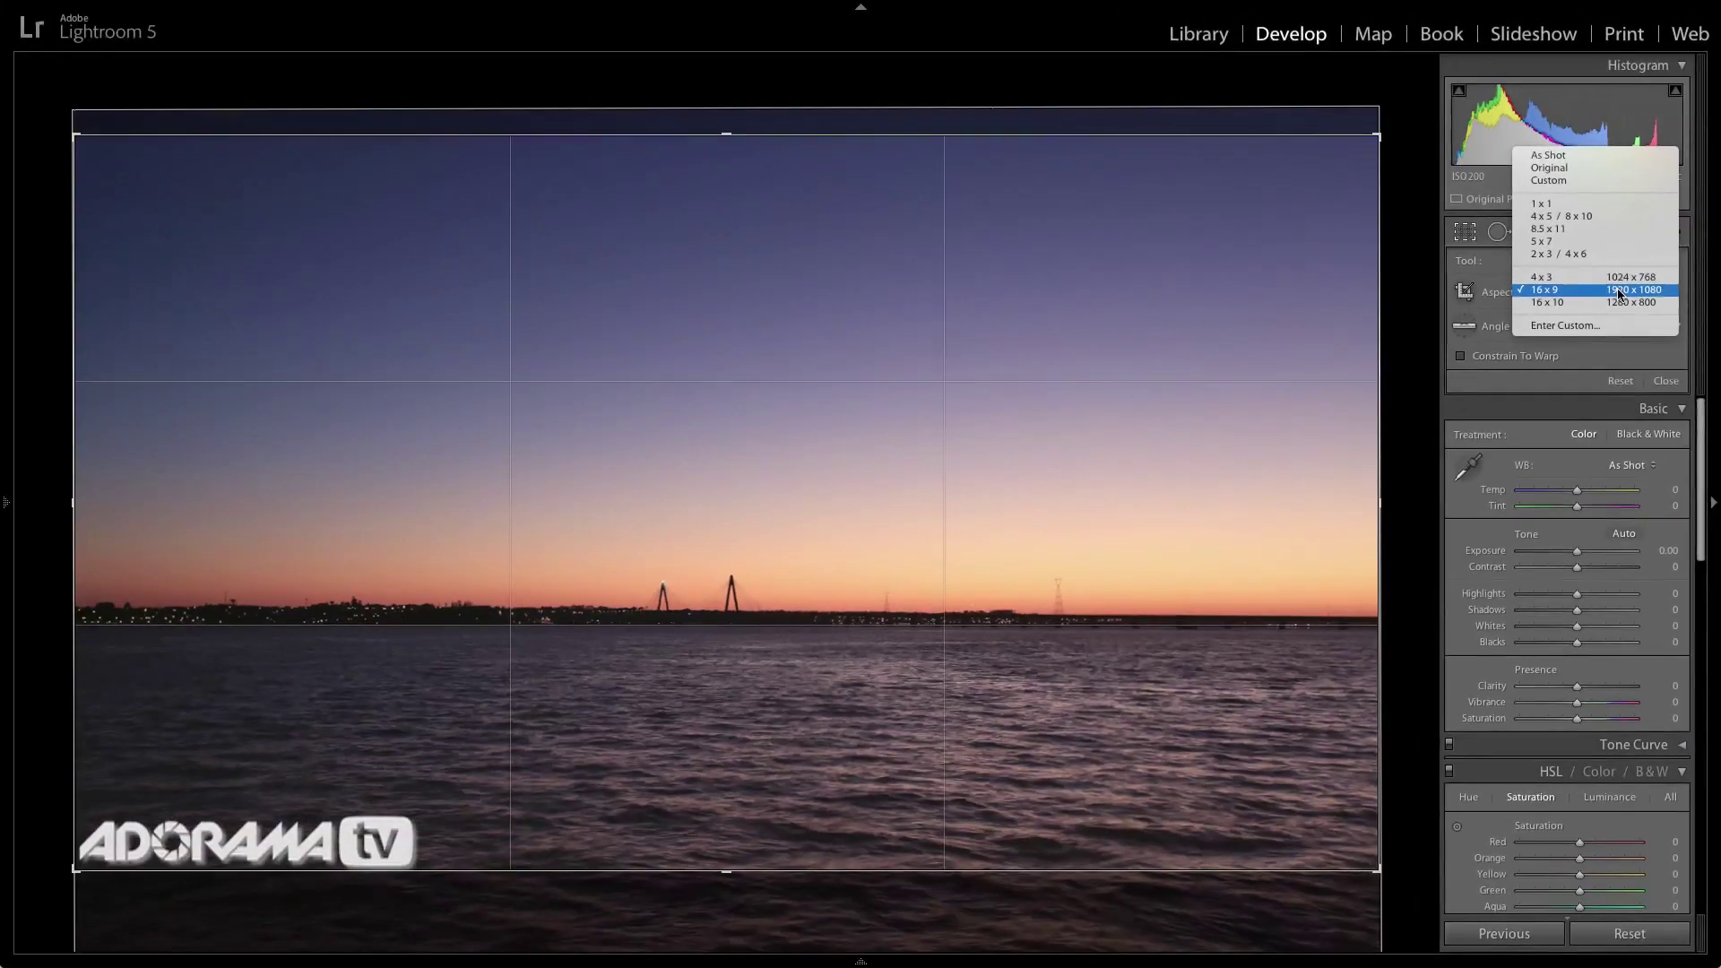
click(1471, 552)
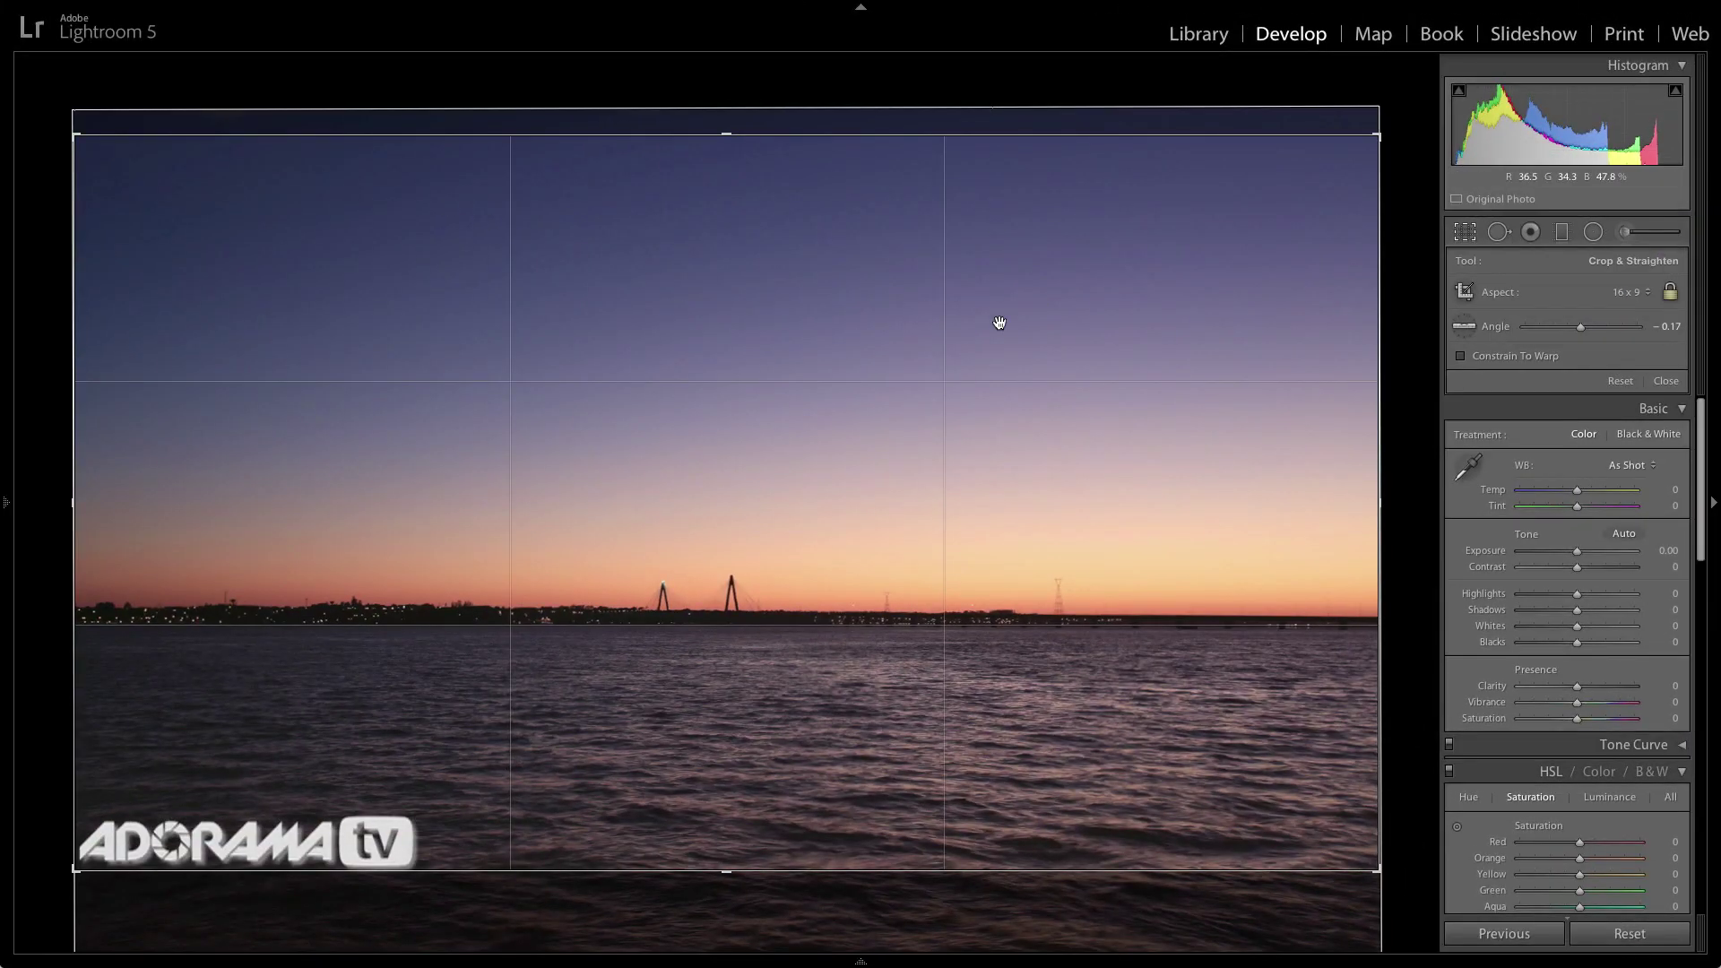
click(1464, 326)
mouse_move(1376, 625)
mouse_down()
mouse_move(479, 664)
mouse_move(114, 647)
mouse_move(62, 625)
mouse_up()
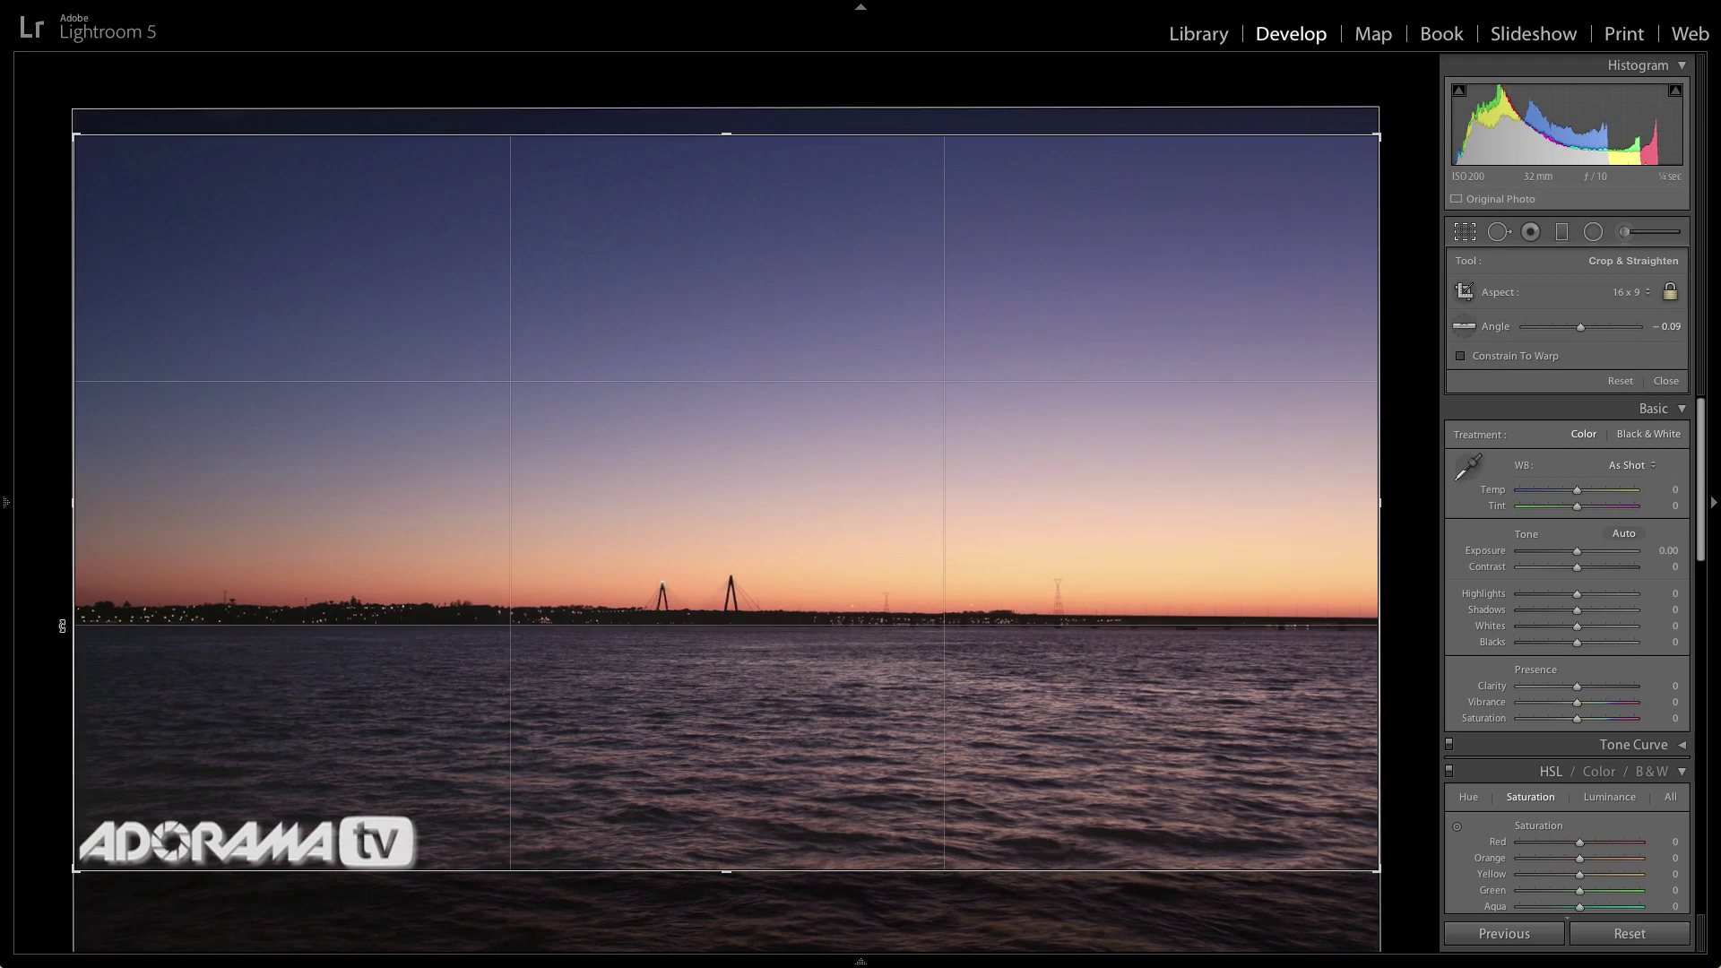
click(1665, 382)
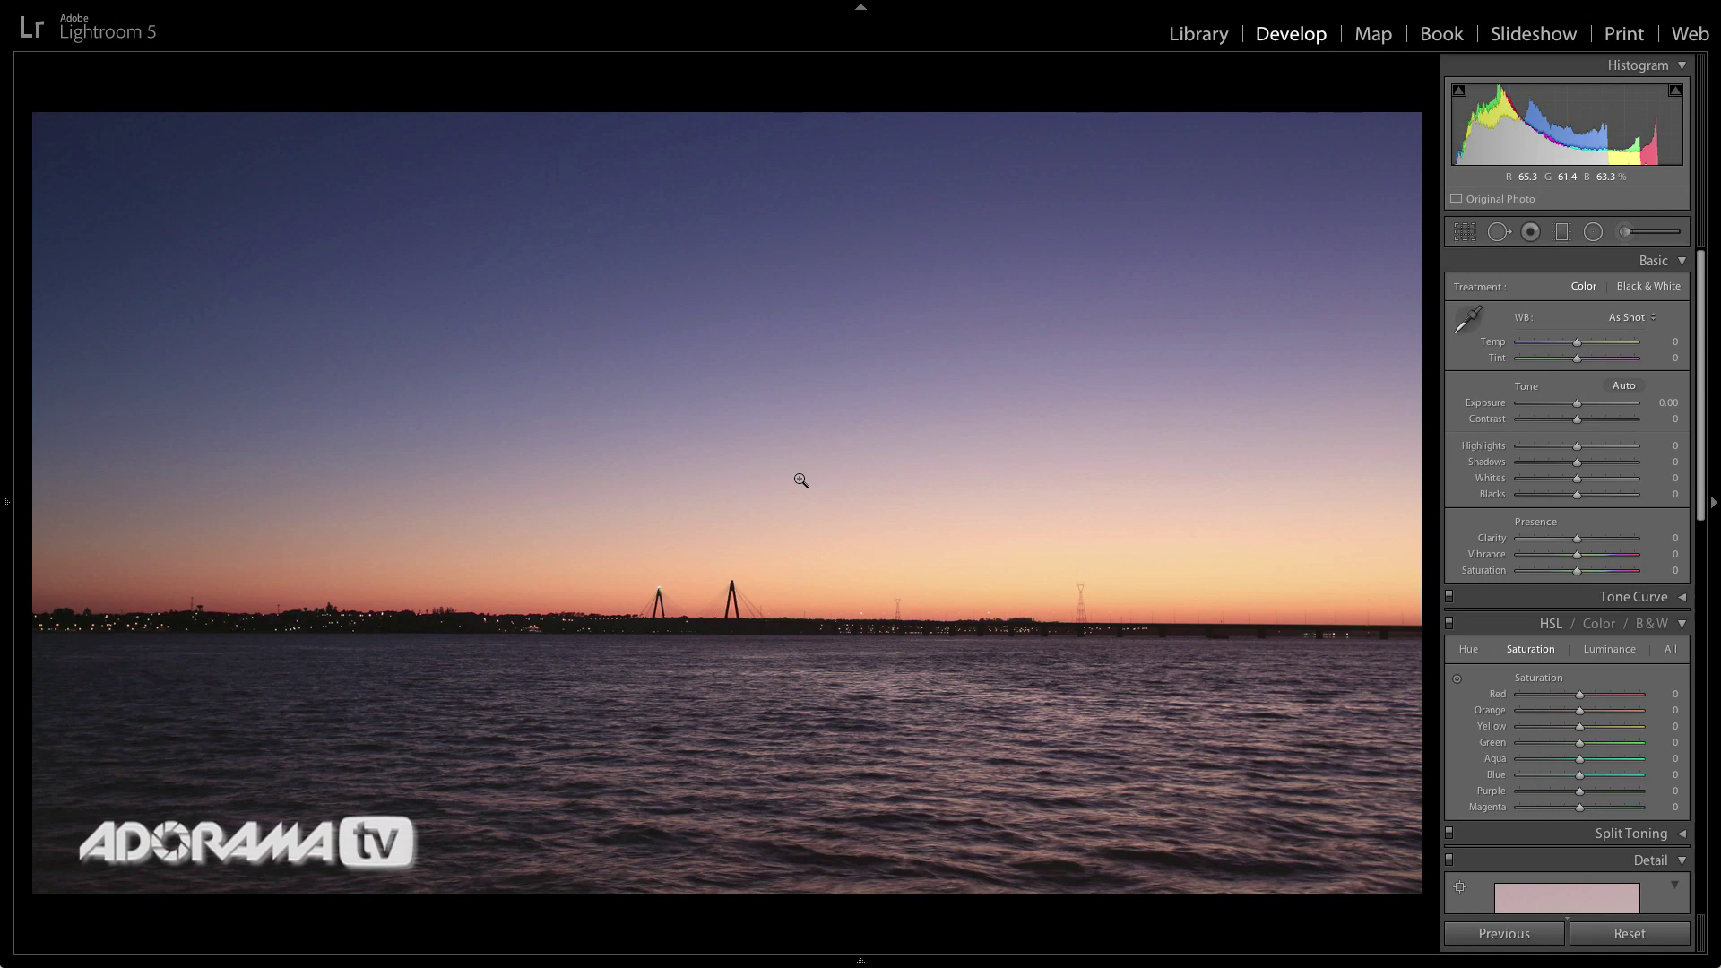
Step: Select every photo in the Sunrise collection and synchronize all develop settings, including the crop, from the first photo
key(g)
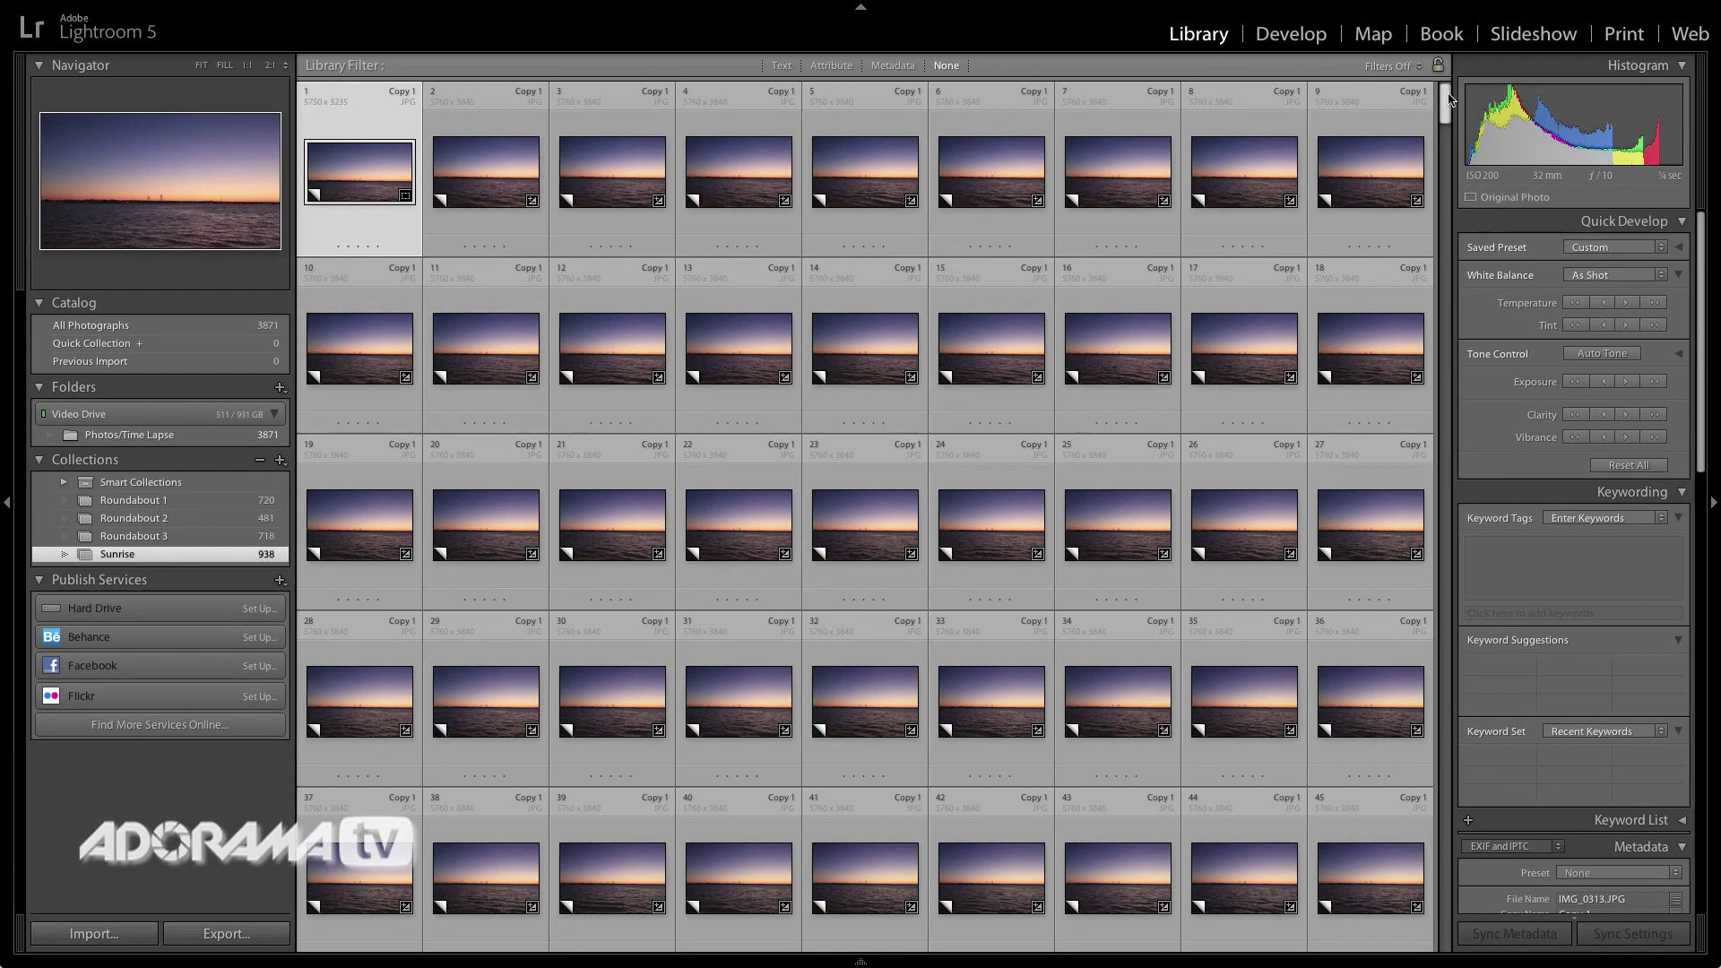
drag(1449, 100, 1450, 932)
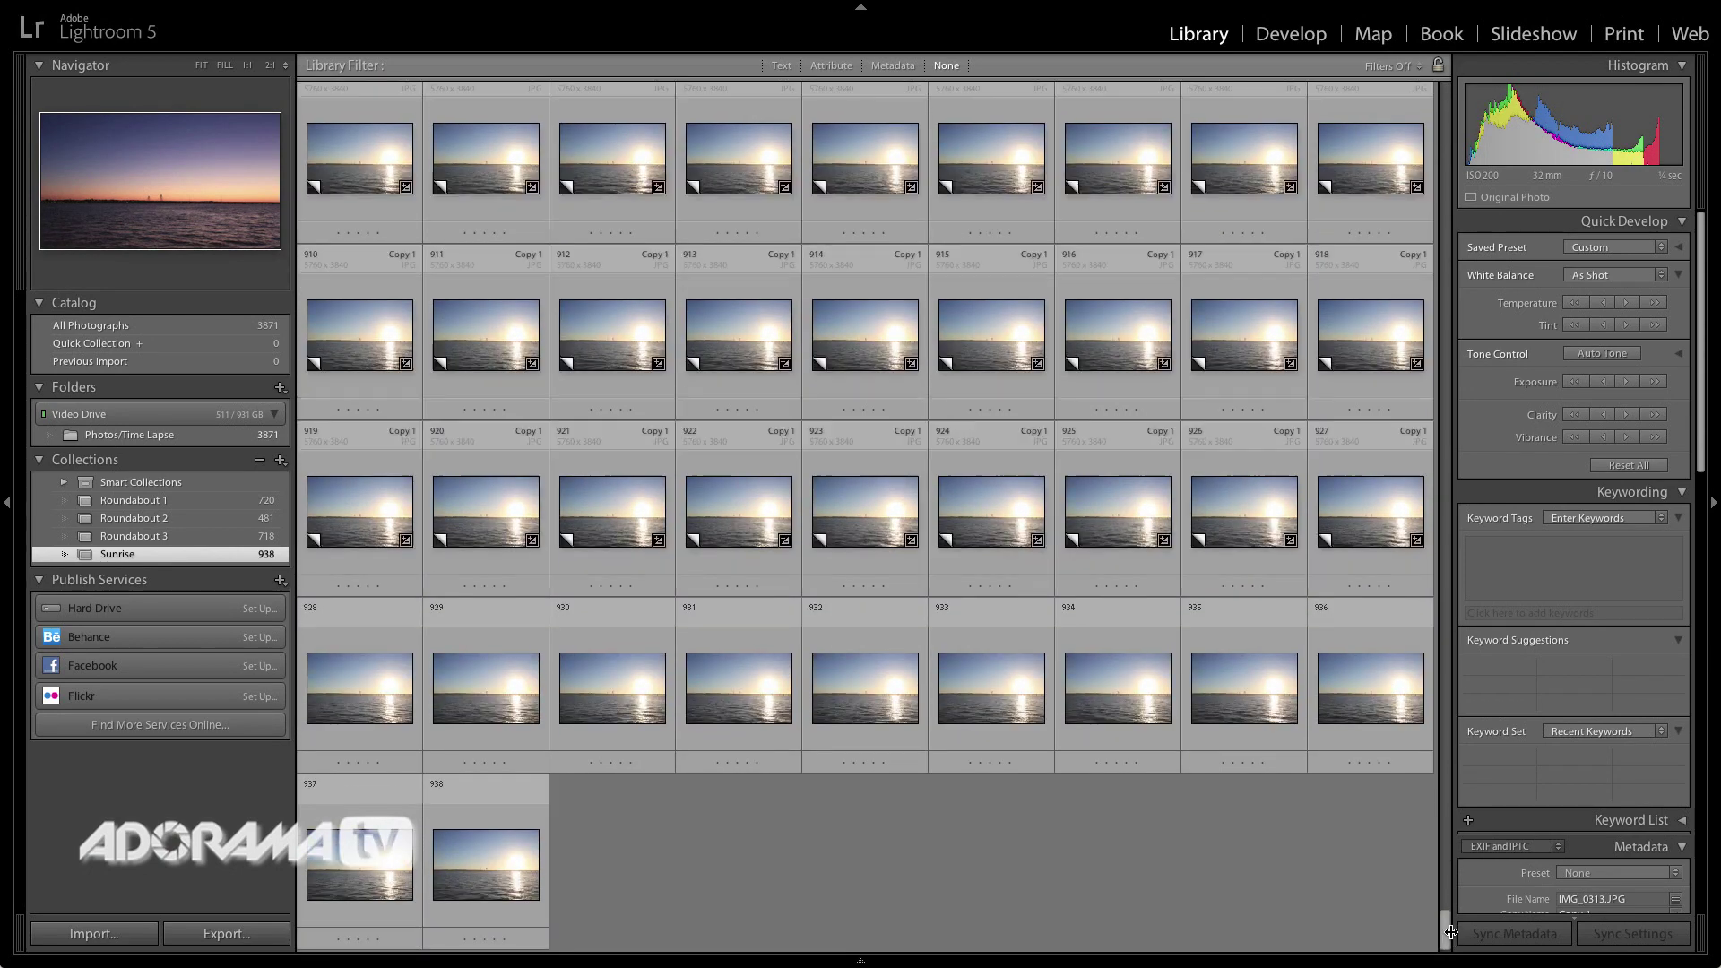
shift+click(484, 887)
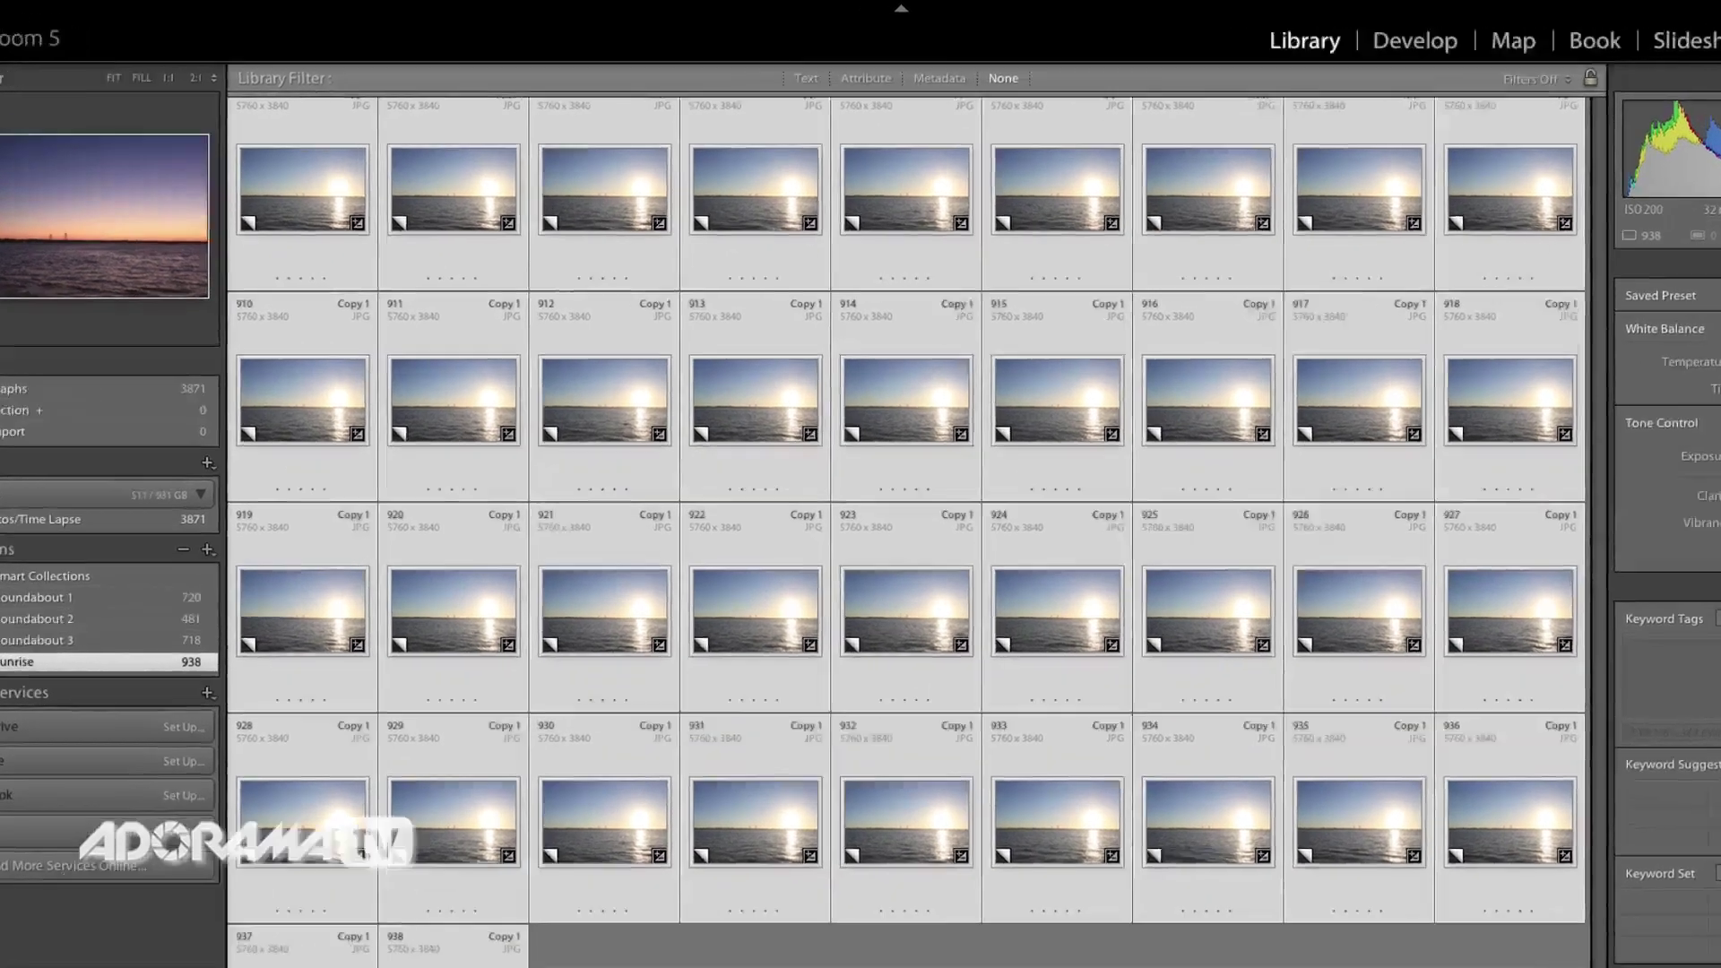
click(1625, 936)
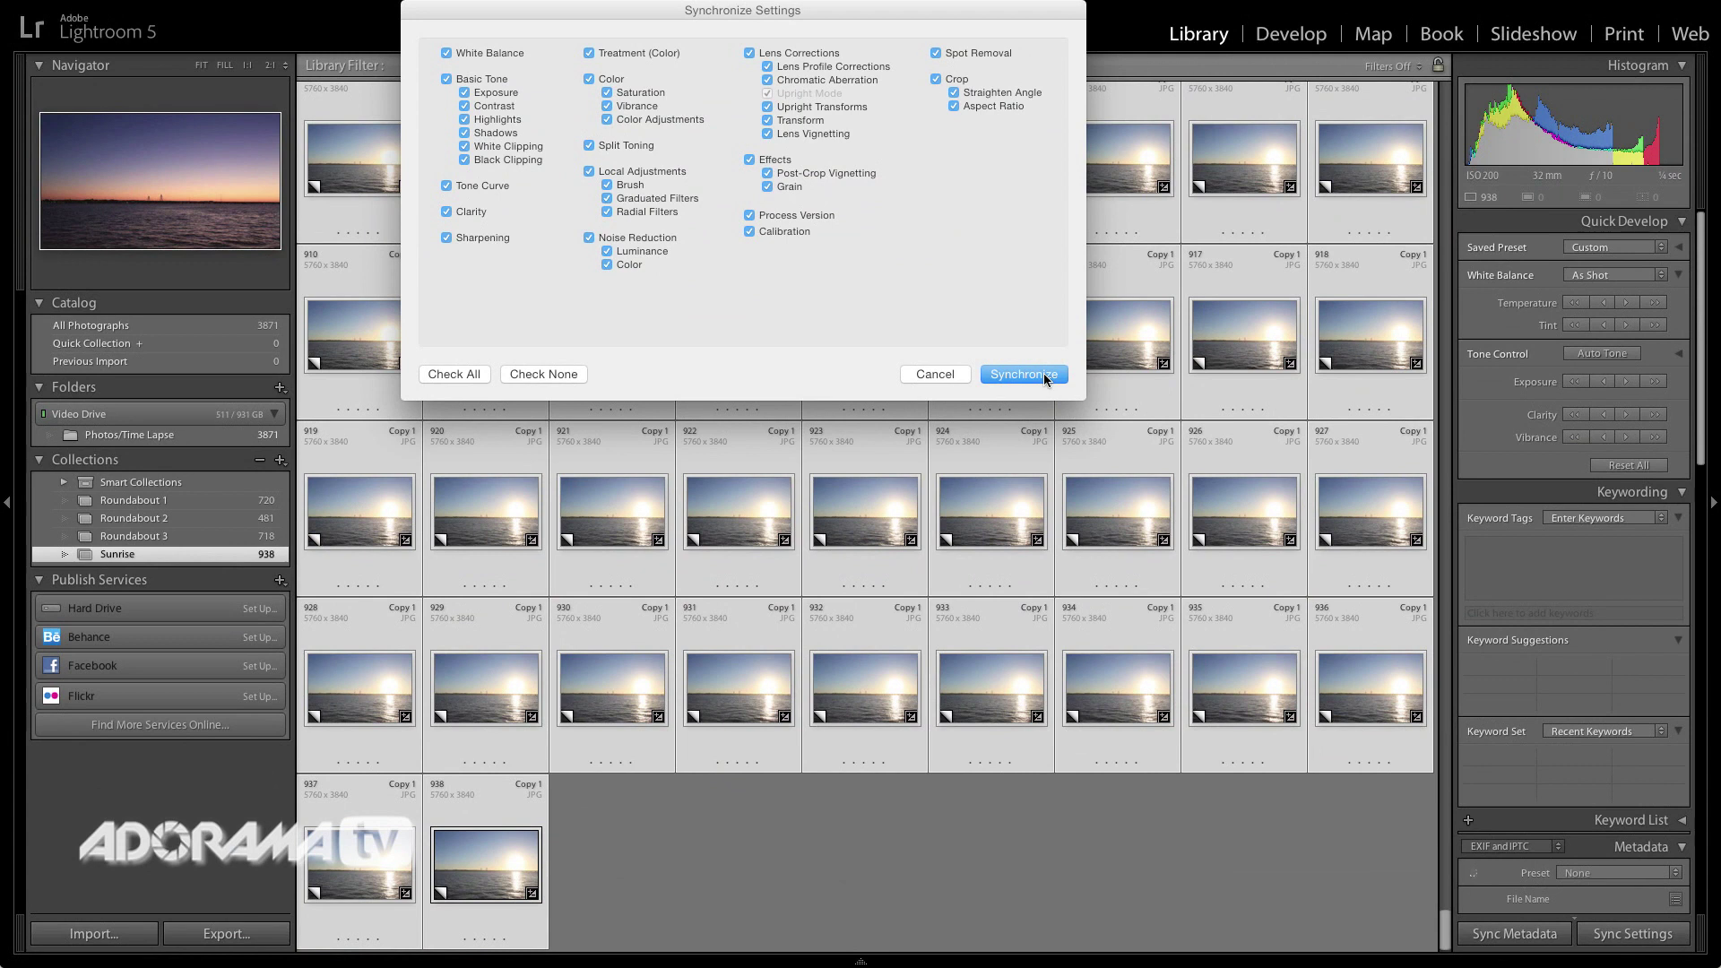
click(1530, 886)
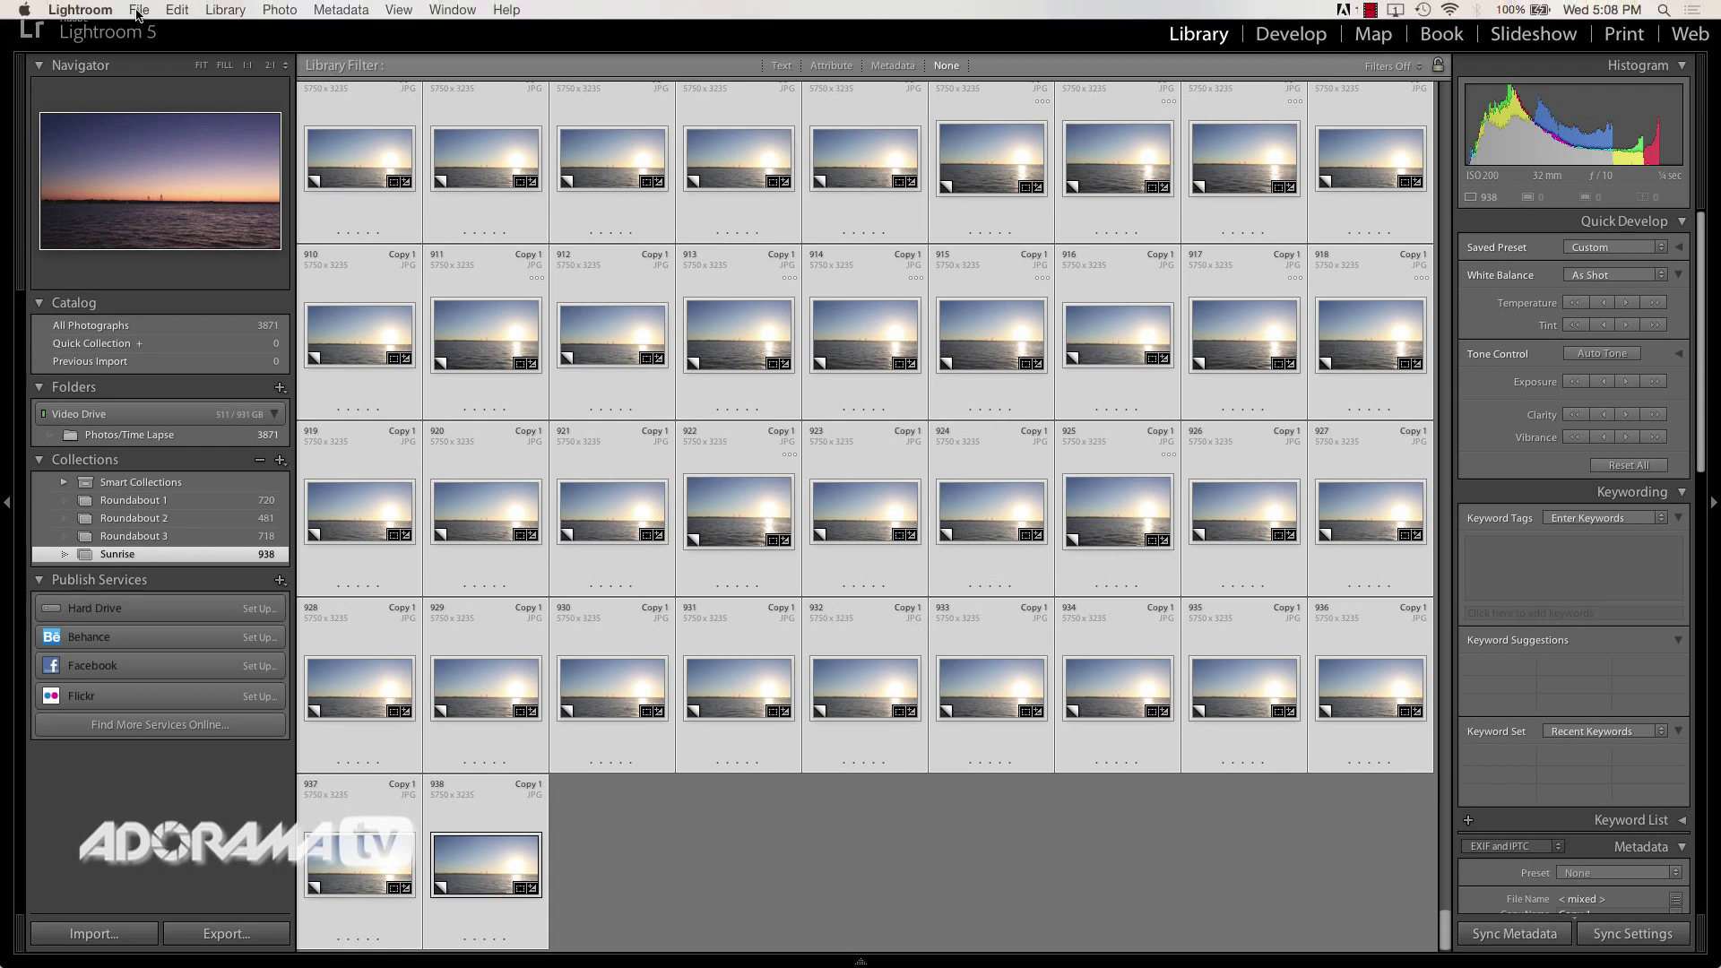
Step: Open the export settings for the selected photos and turn off file renaming so the original names are used
click(138, 9)
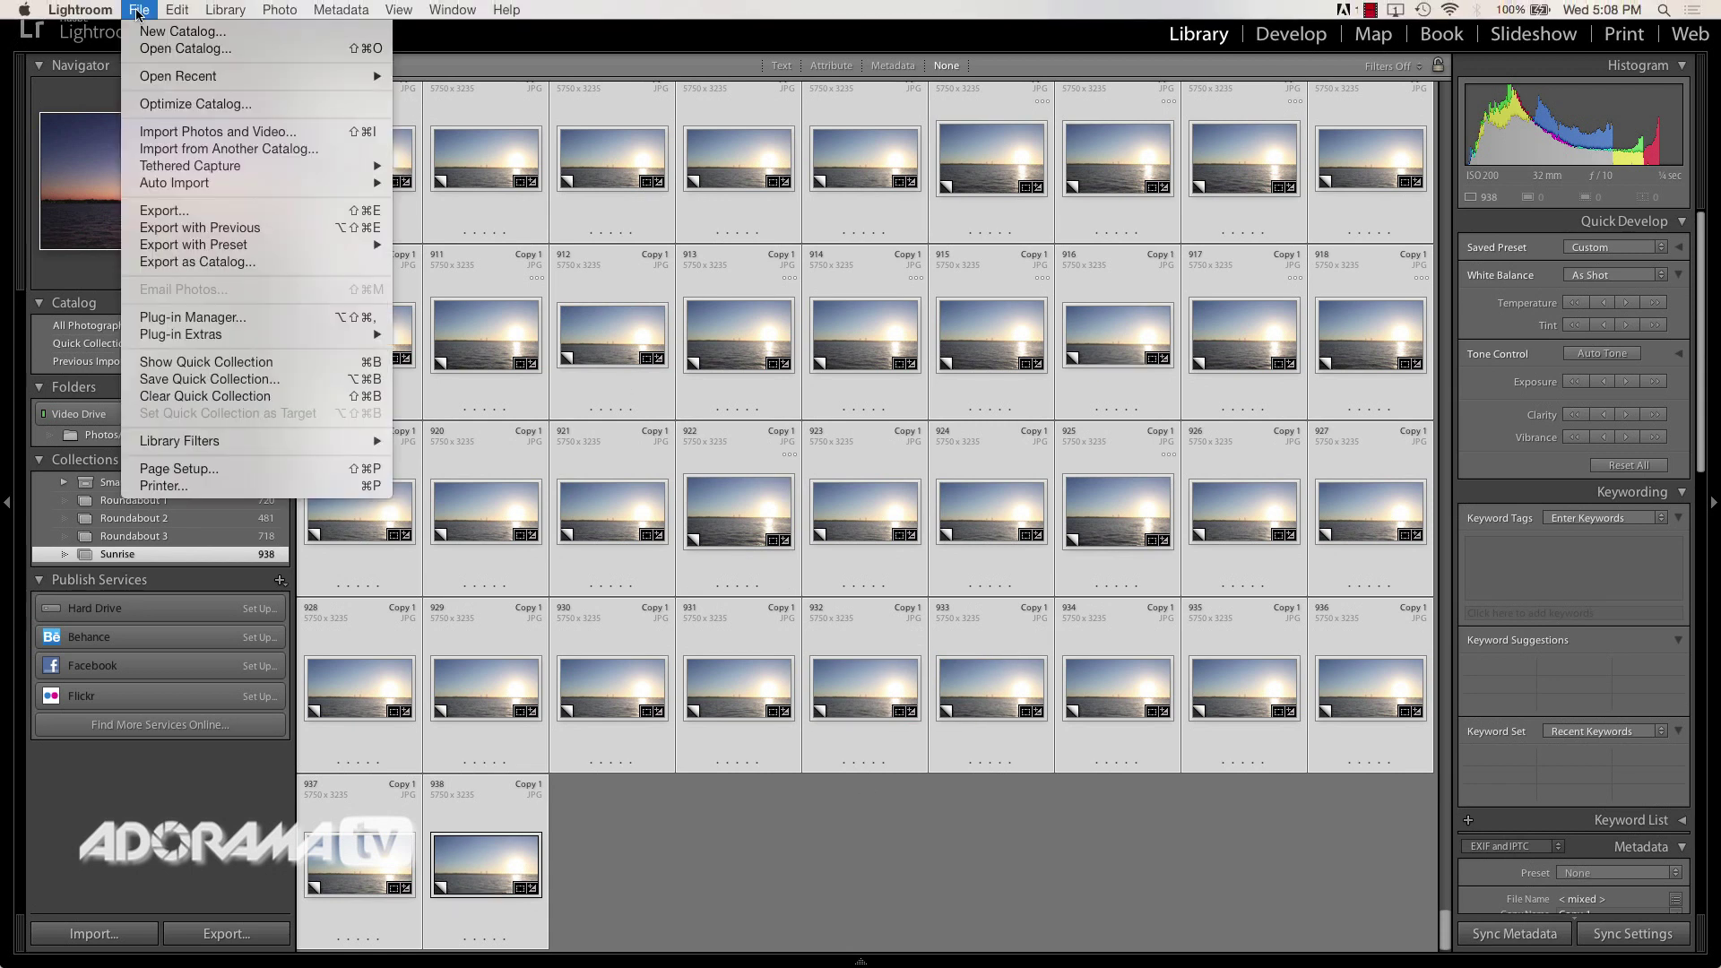
click(164, 210)
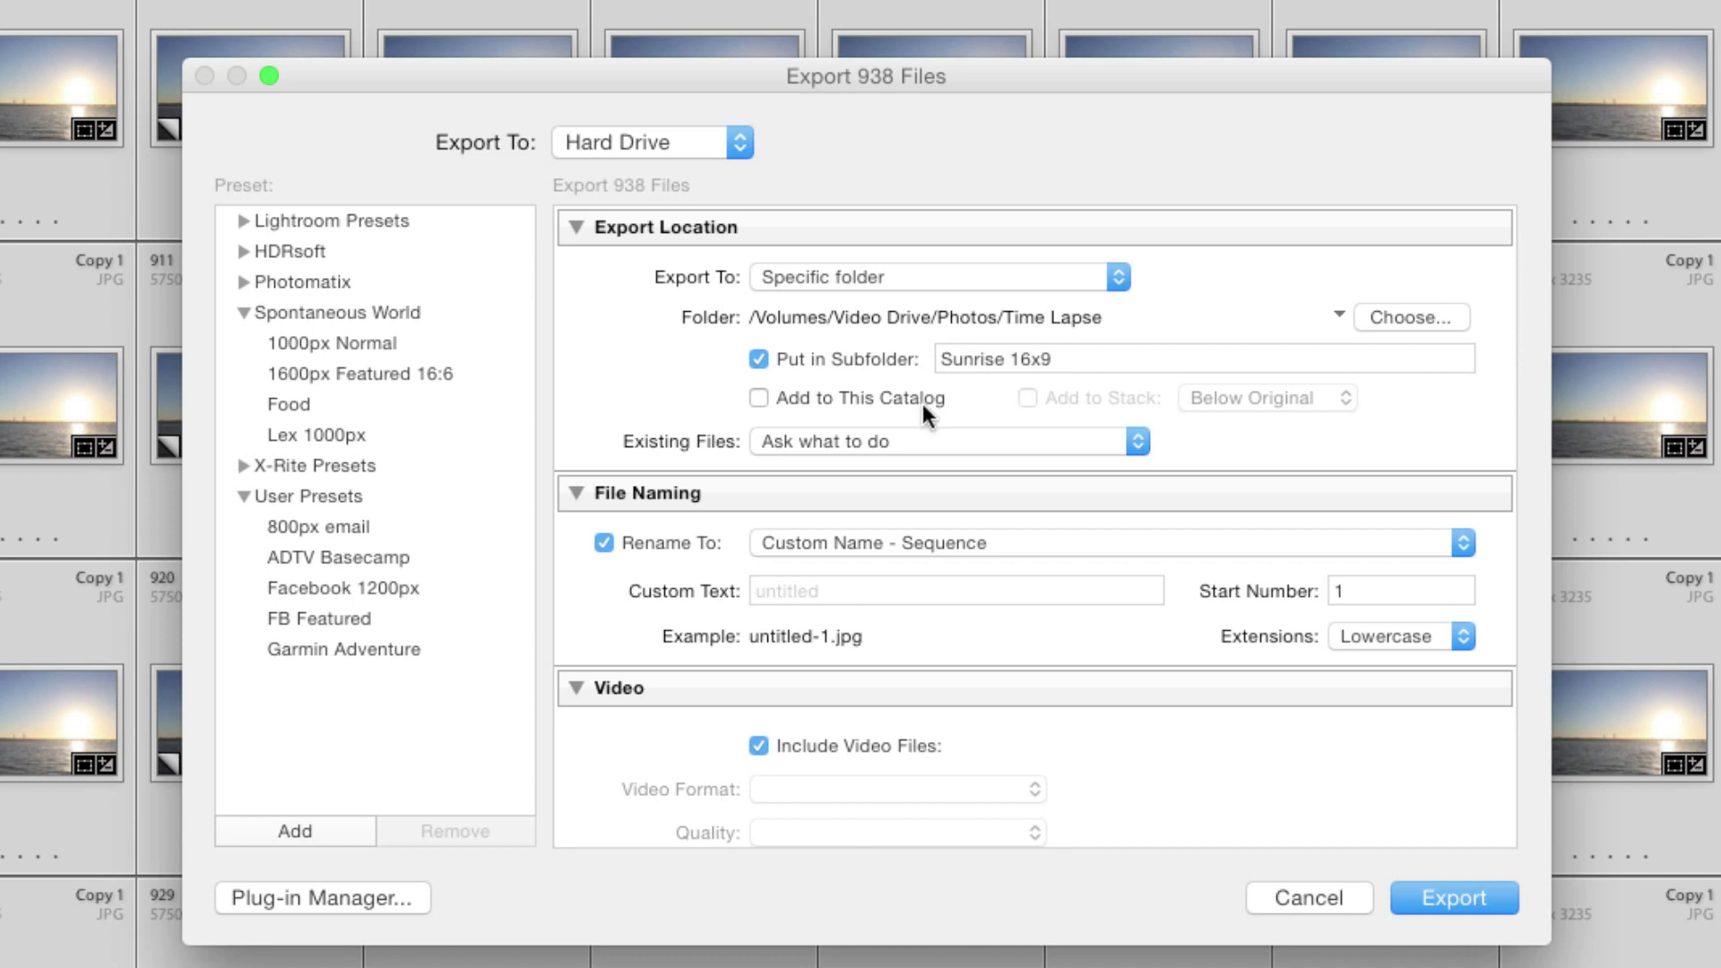
scroll(672, 557, down, 2)
scroll(673, 557, down, 2)
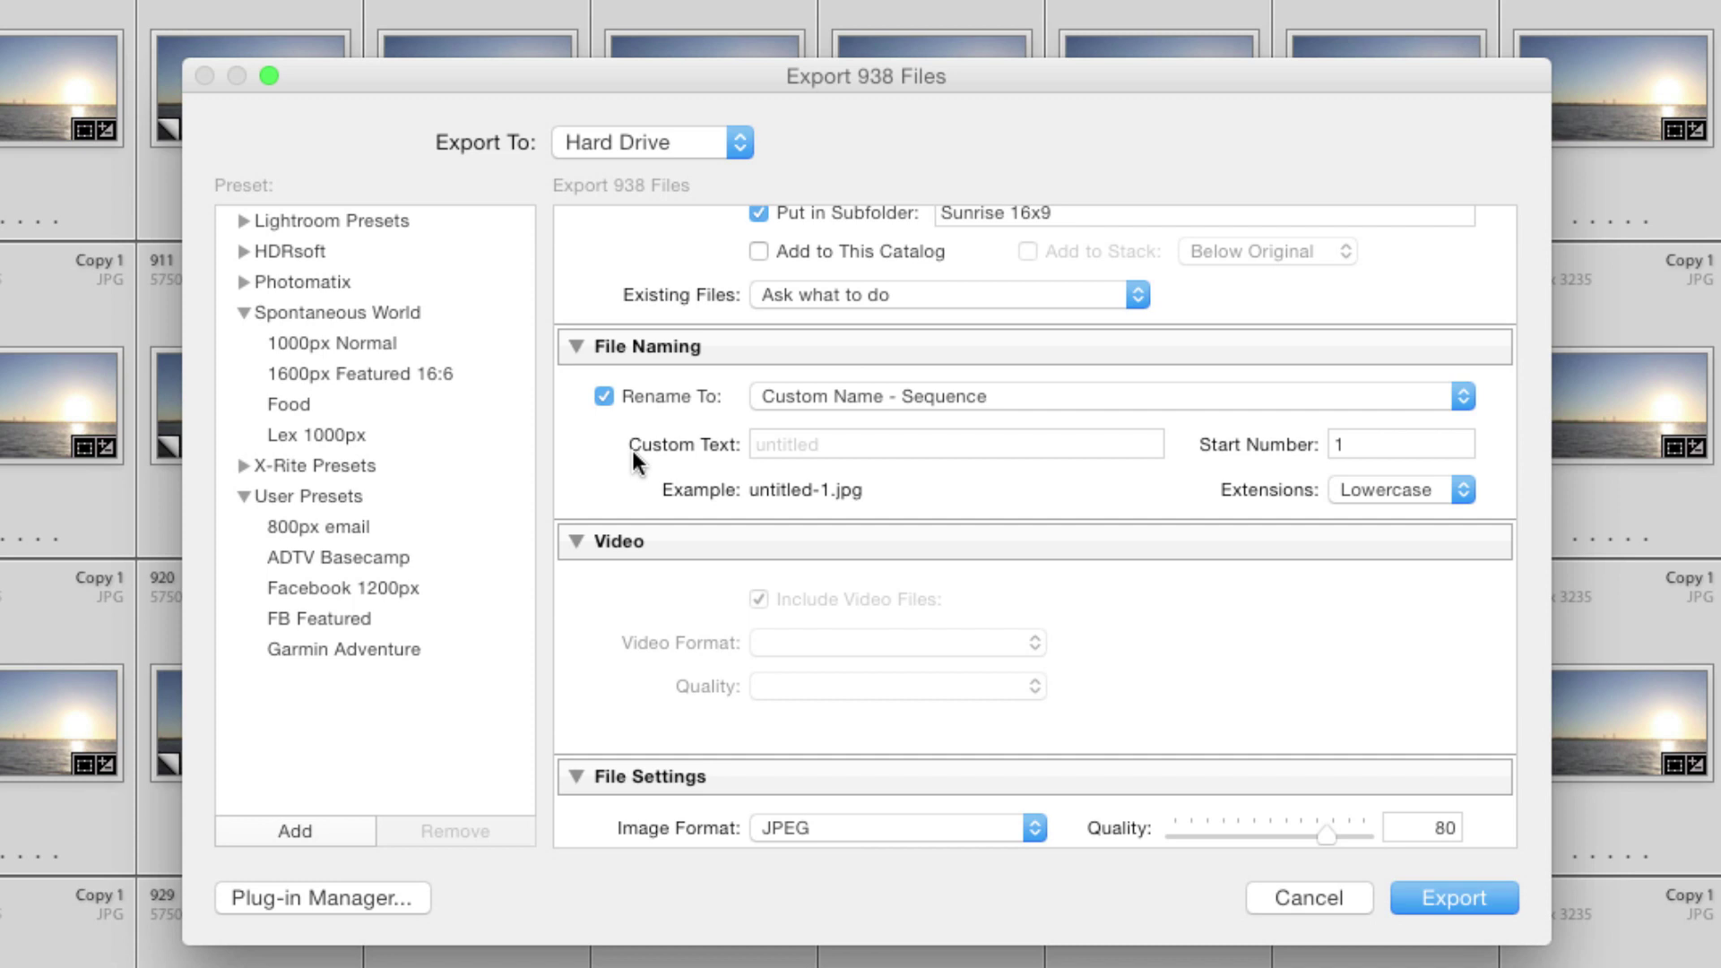
click(603, 396)
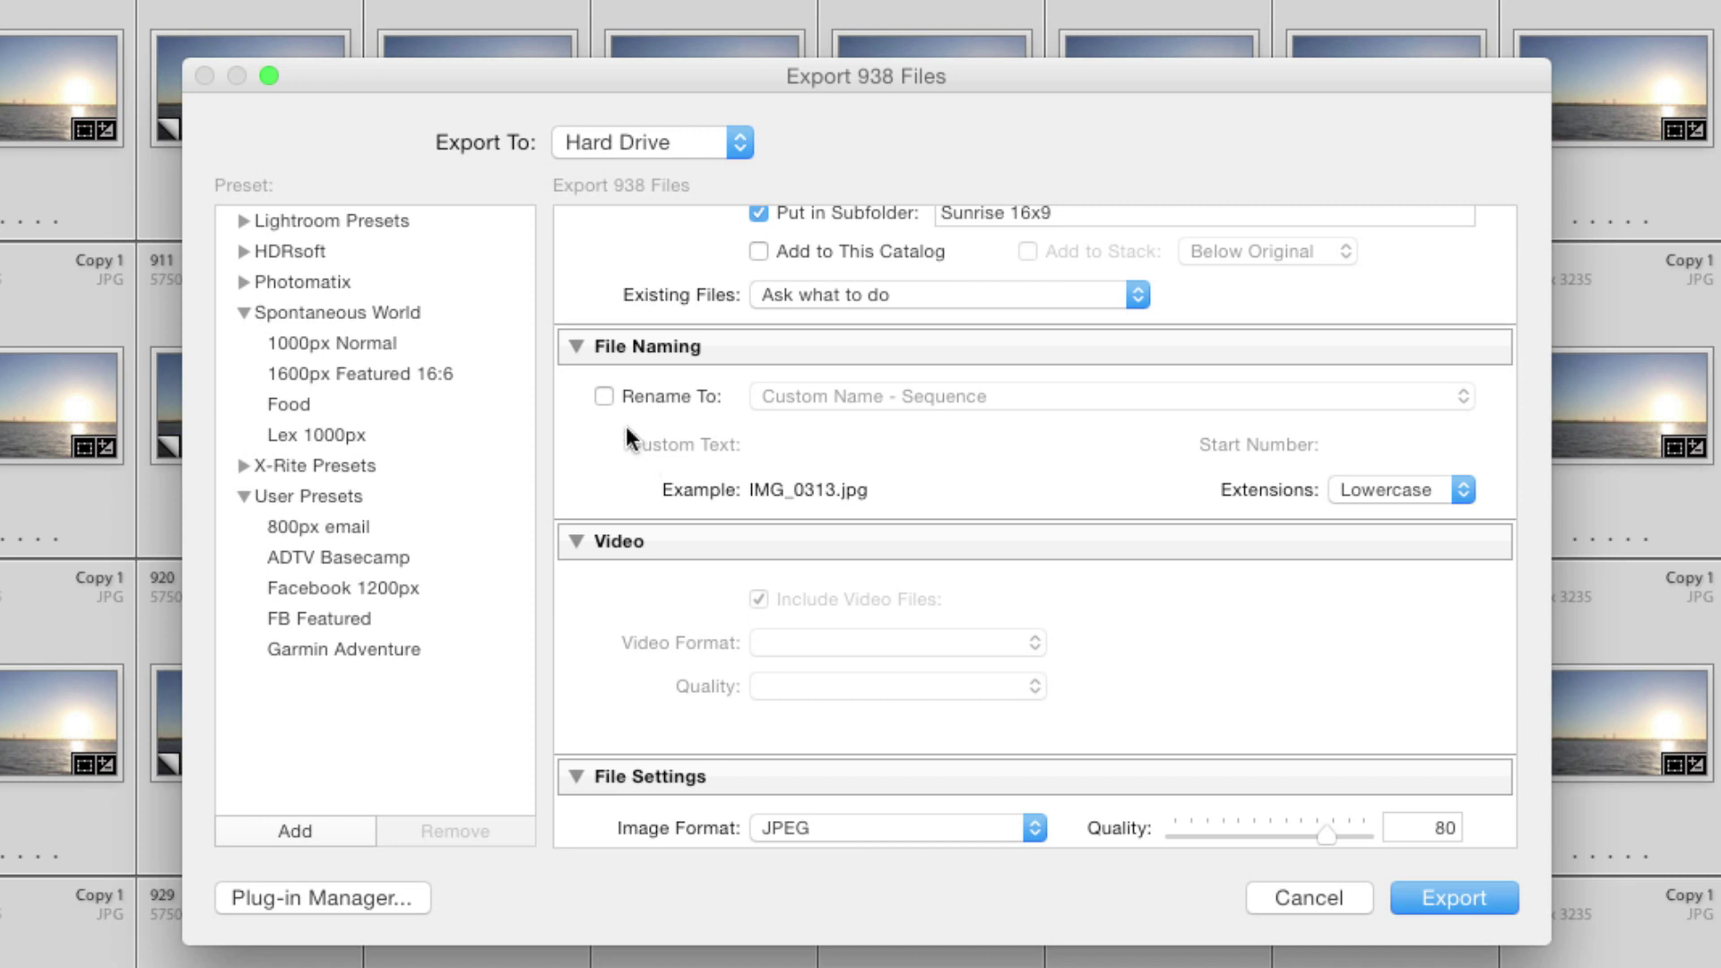
Step: Keep AdobeRGB (1998) as the color space, review the remaining export settings and export the photos
scroll(658, 428, down, 10)
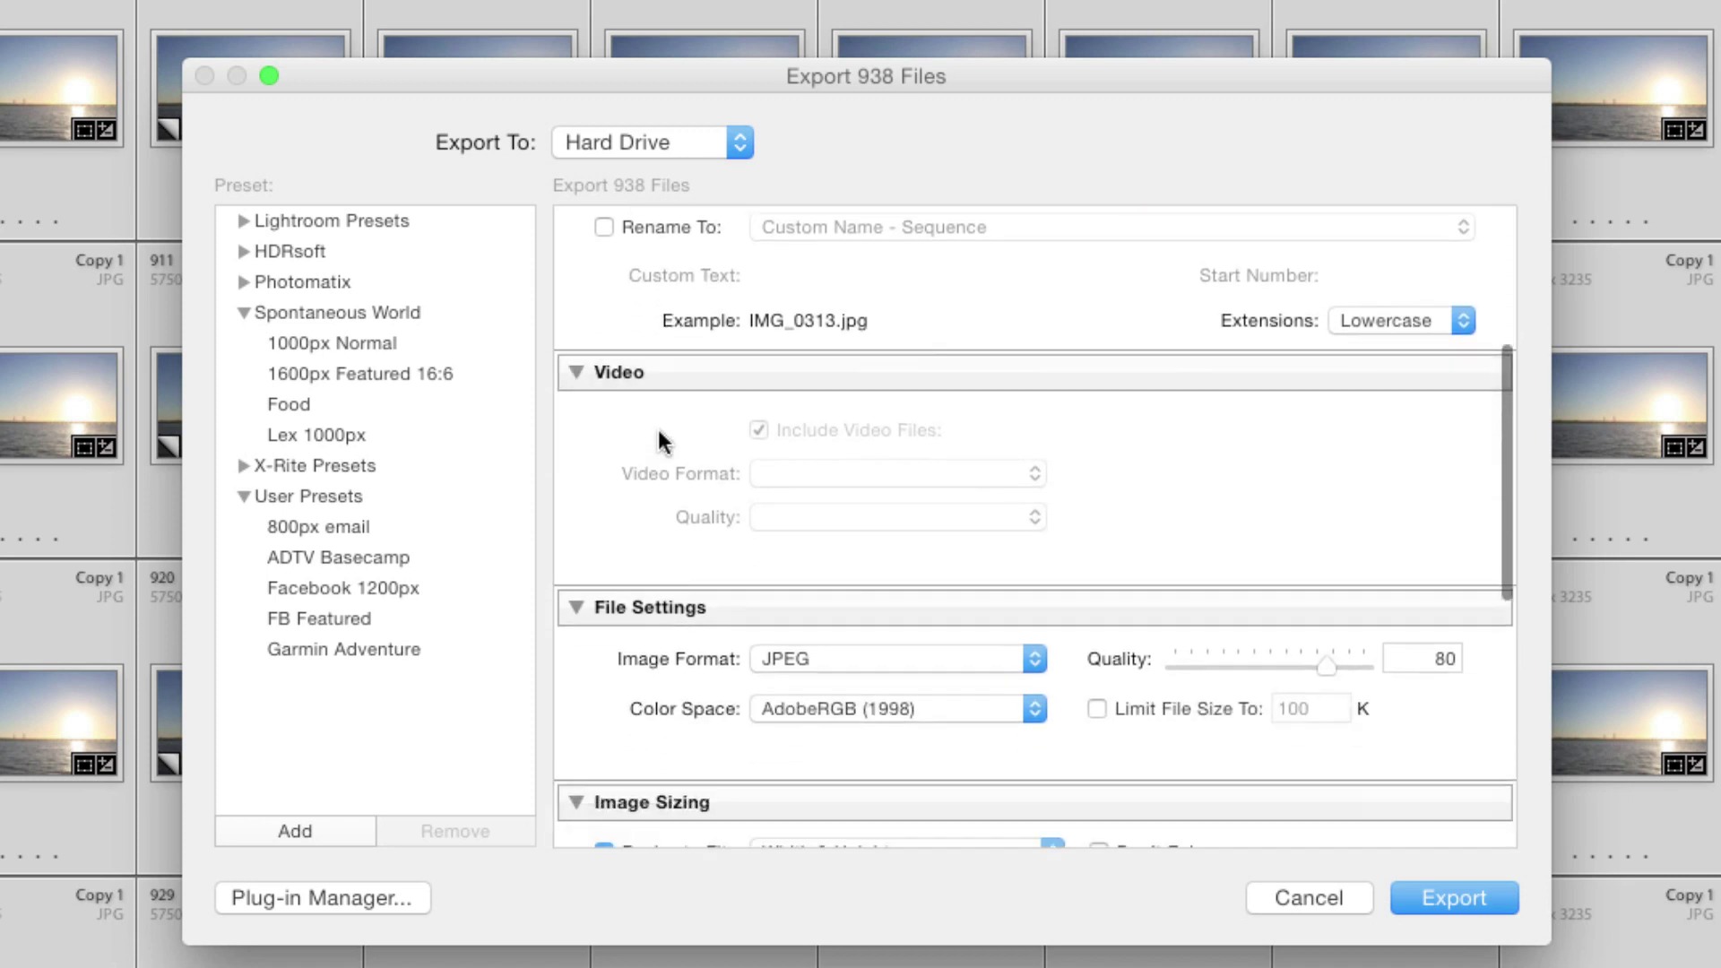
scroll(658, 429, down, 2)
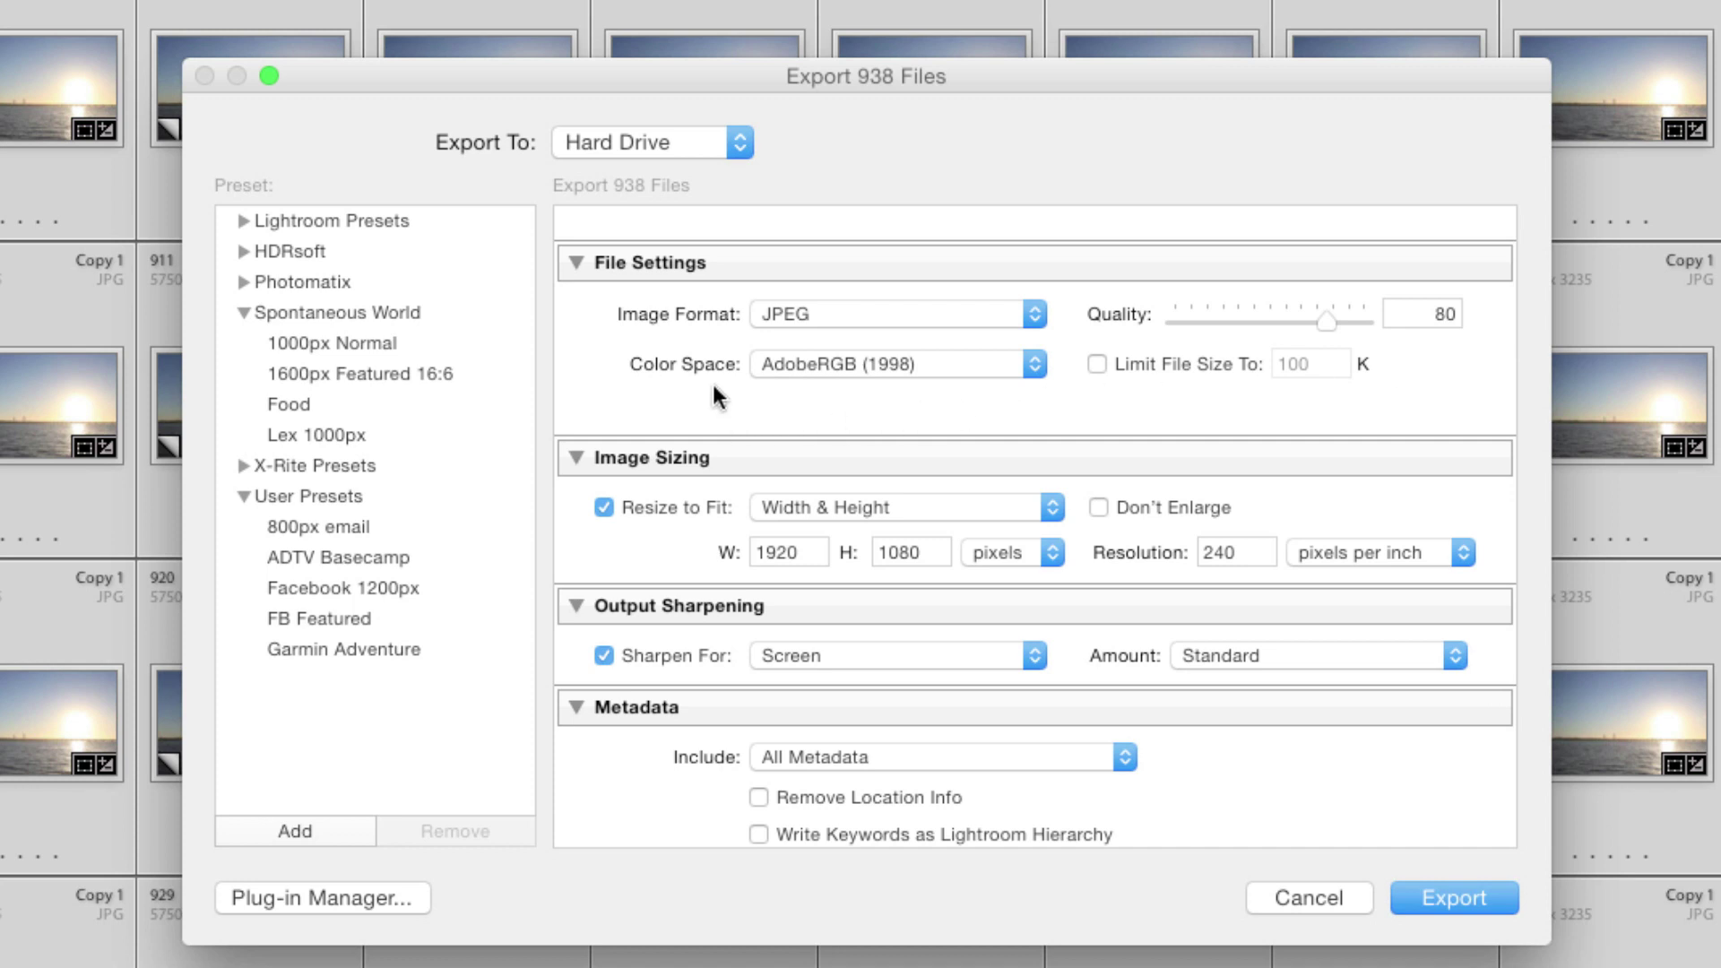
click(946, 369)
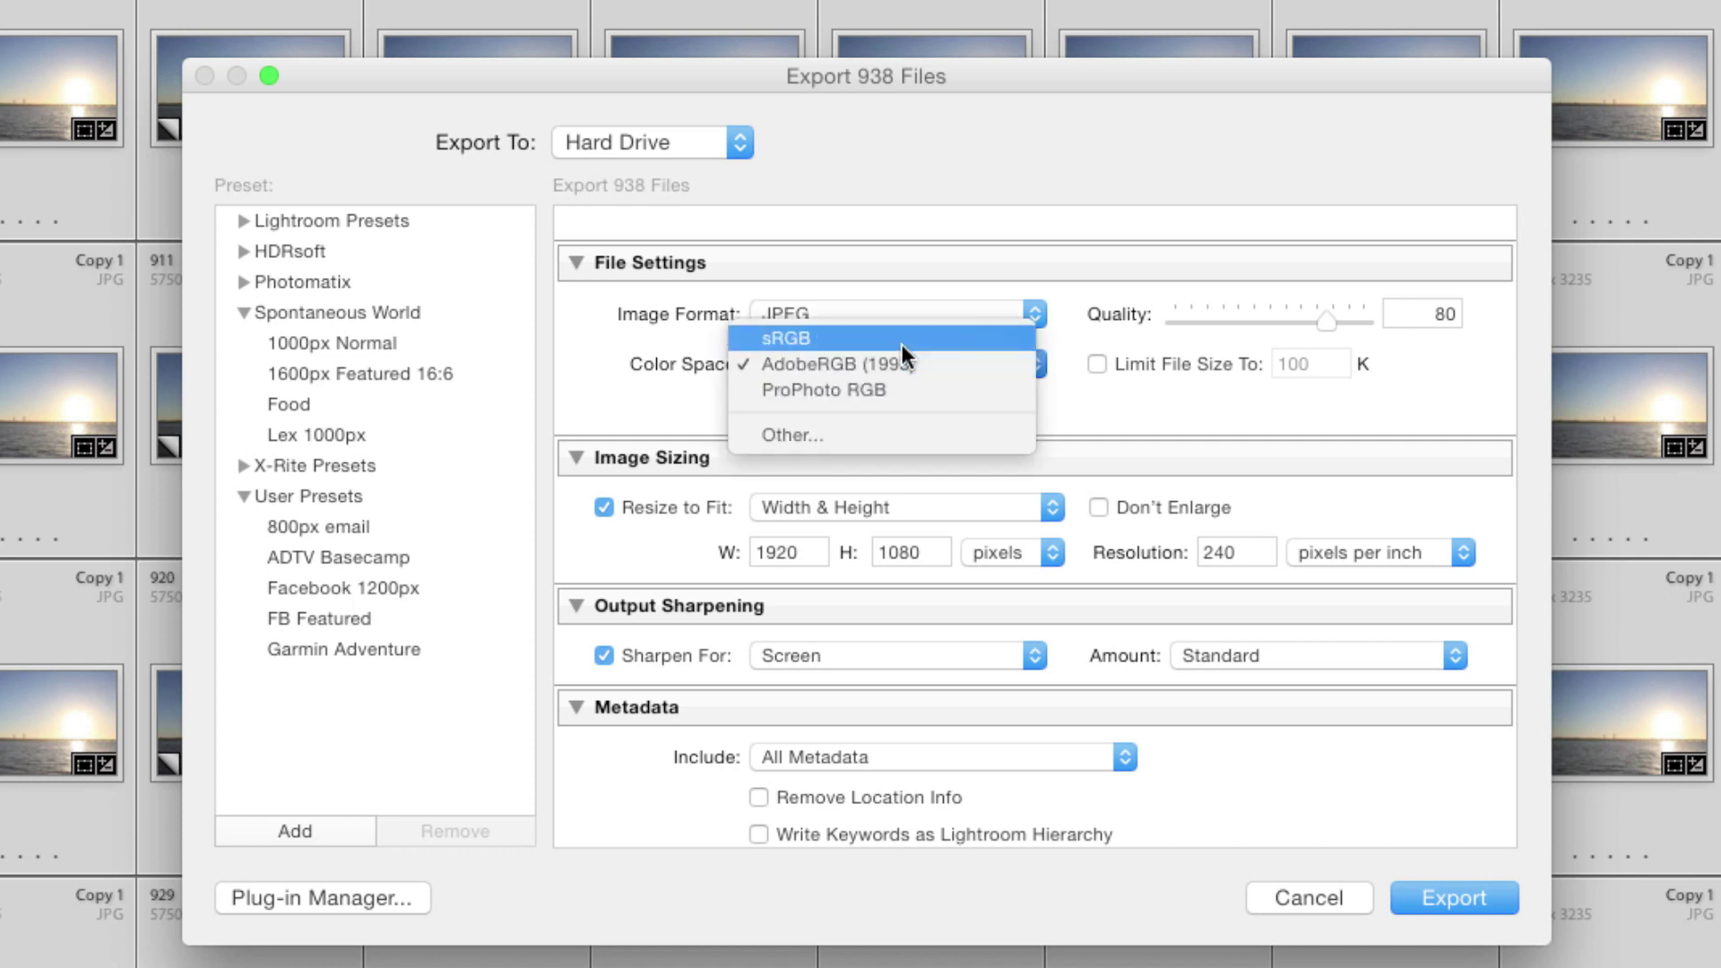
click(928, 369)
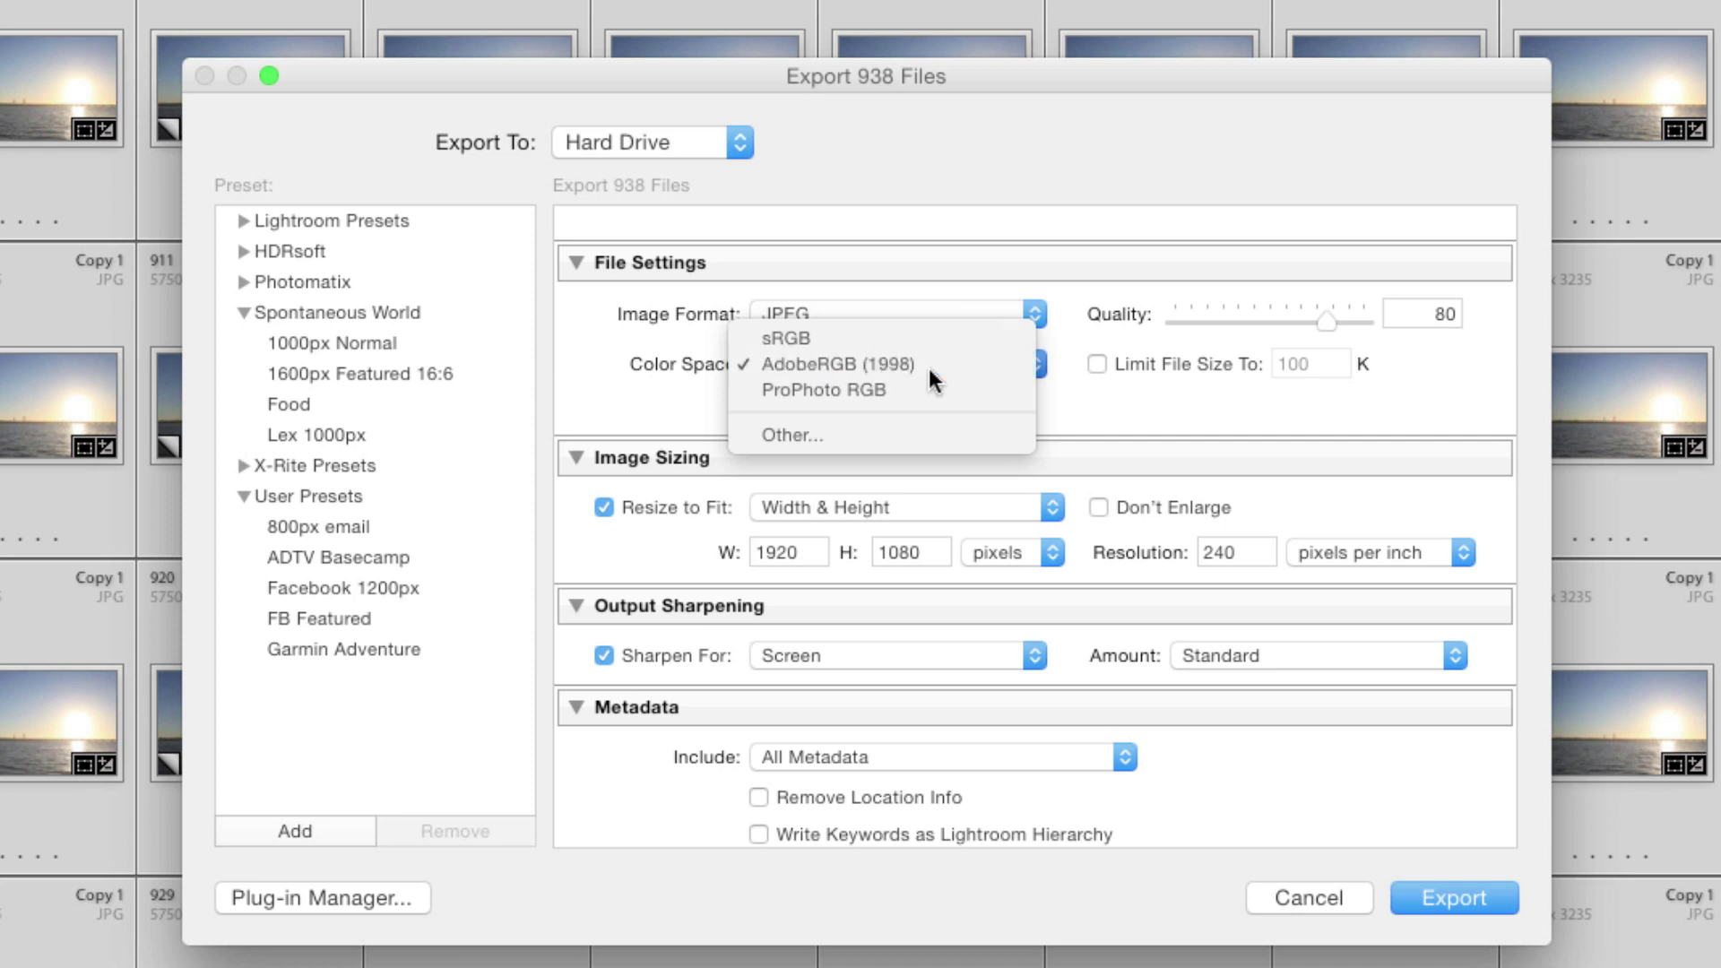
scroll(619, 421, down, 6)
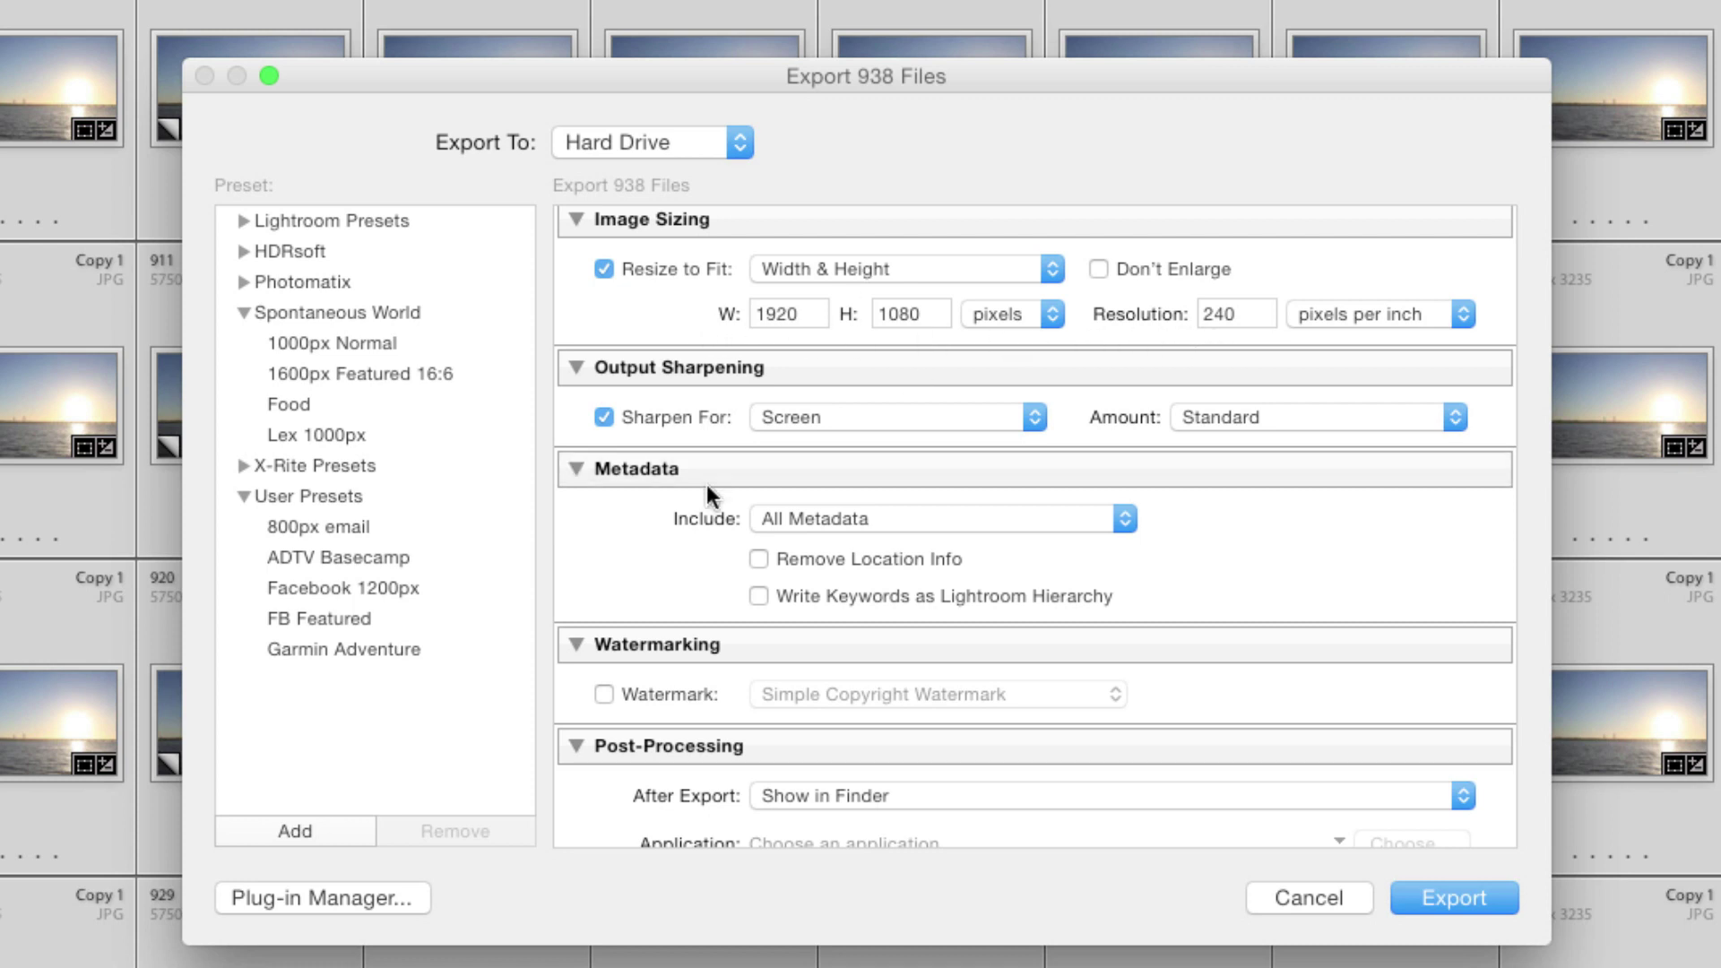
scroll(633, 547, down, 1)
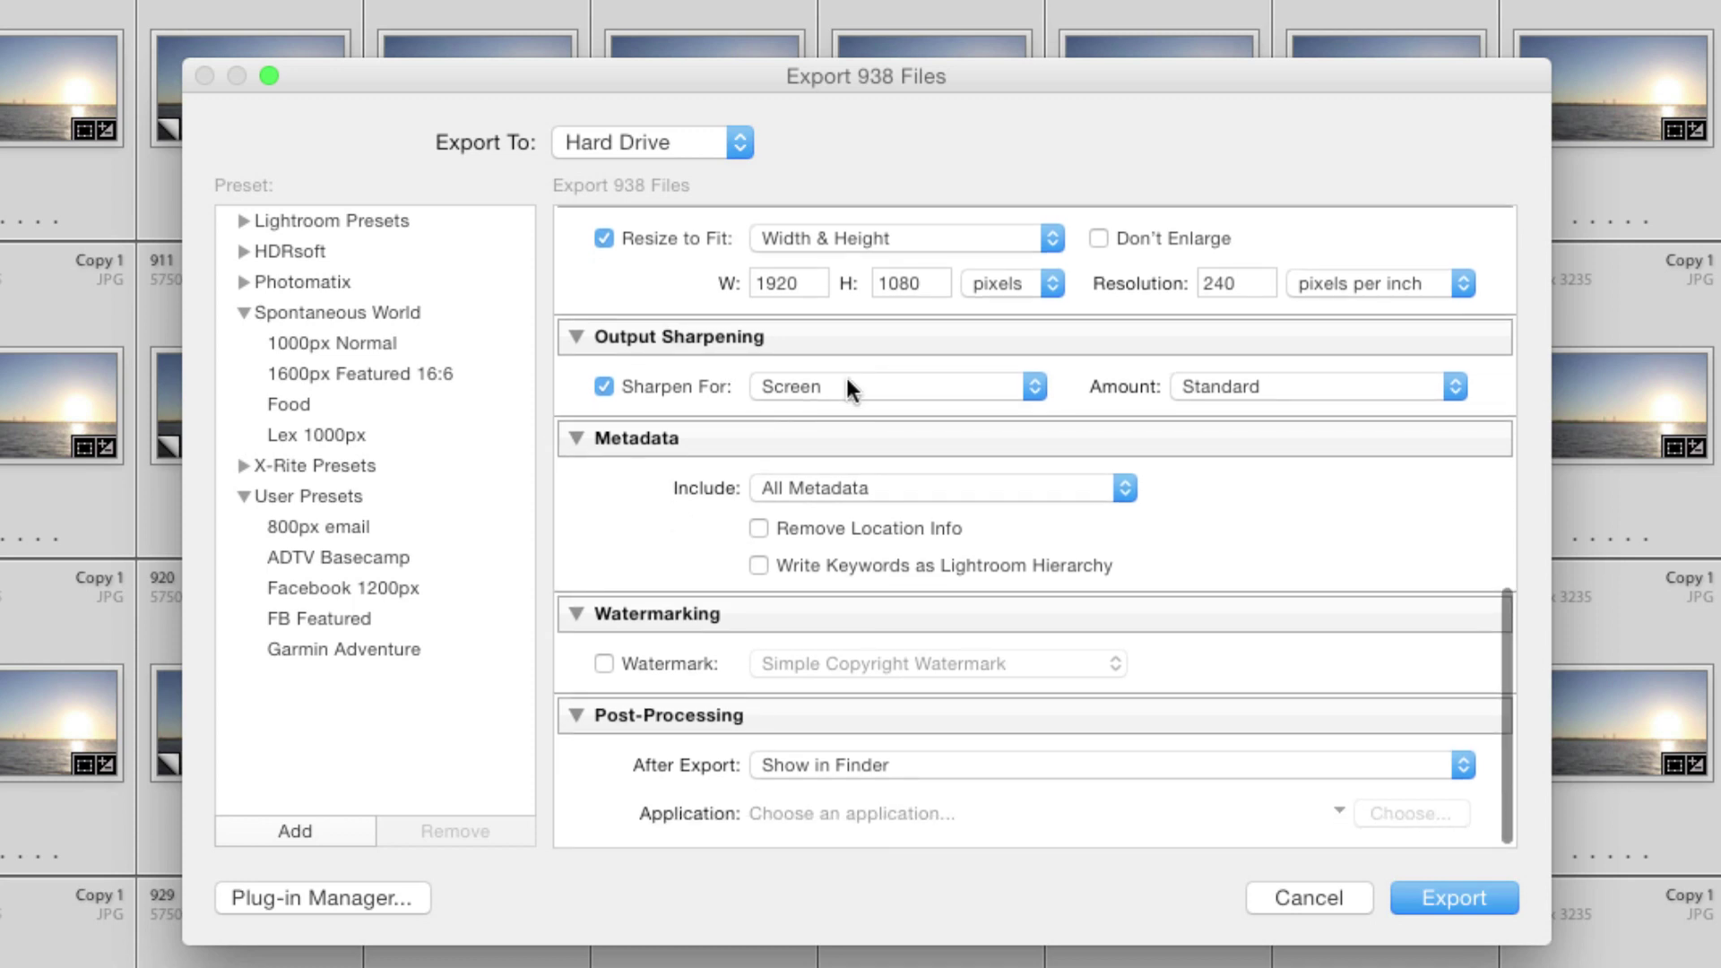
scroll(606, 556, up, 1)
scroll(606, 556, down, 1)
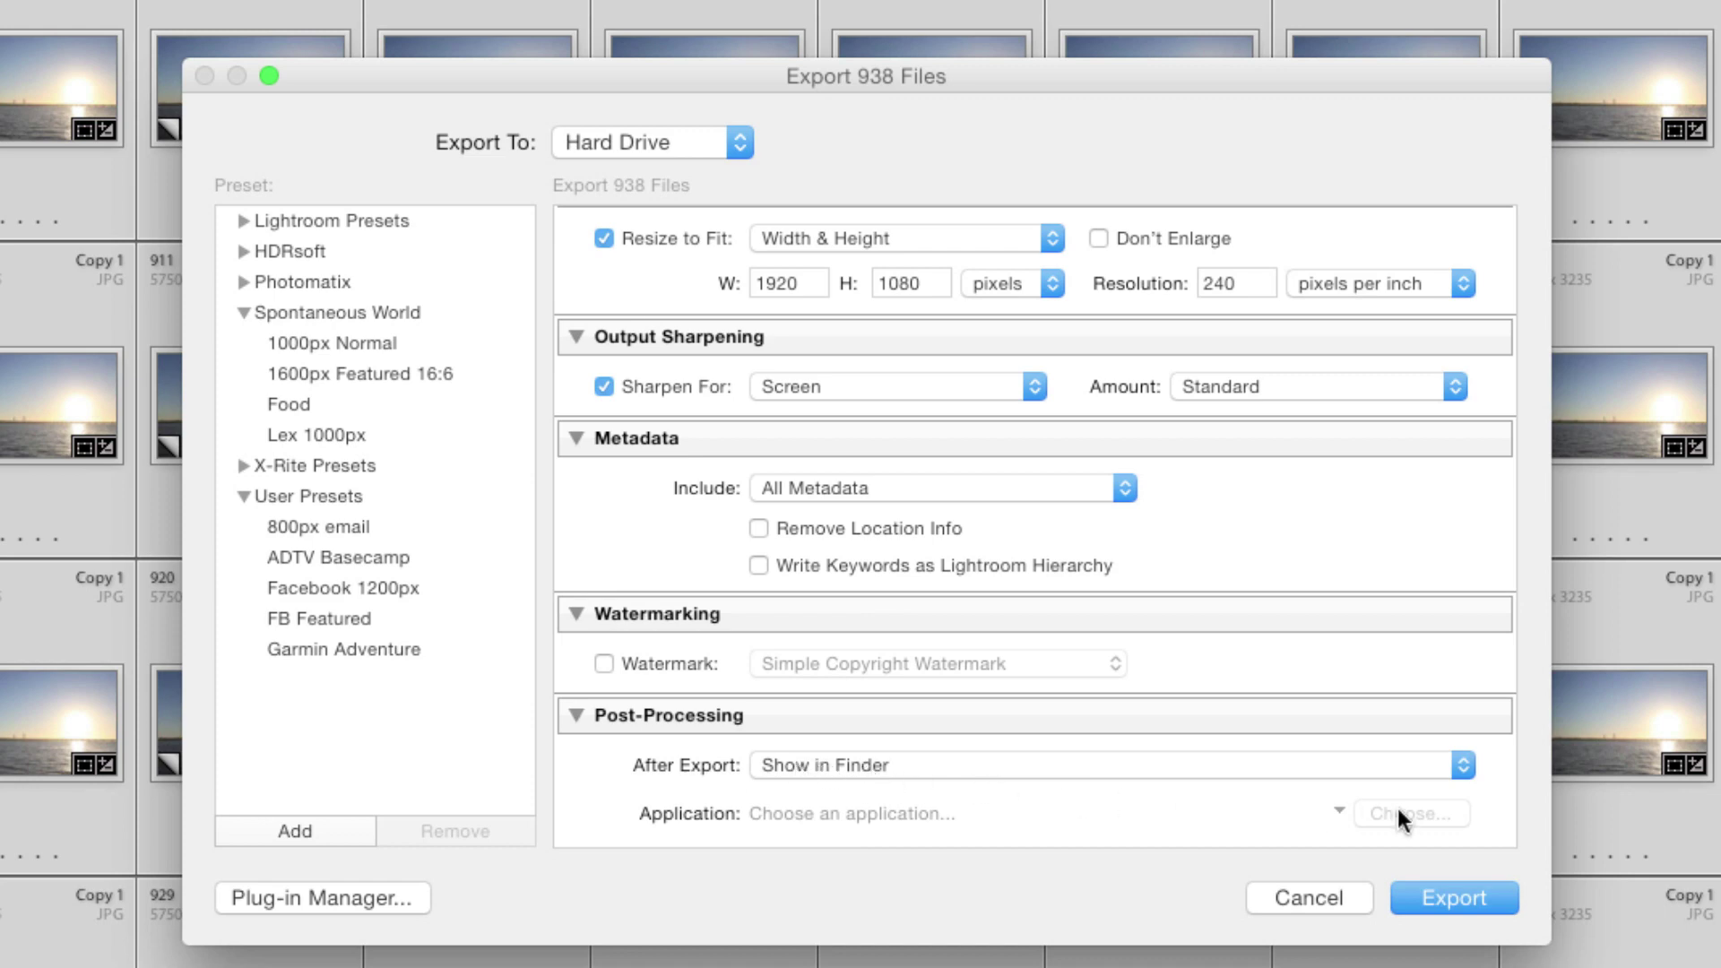
click(1452, 898)
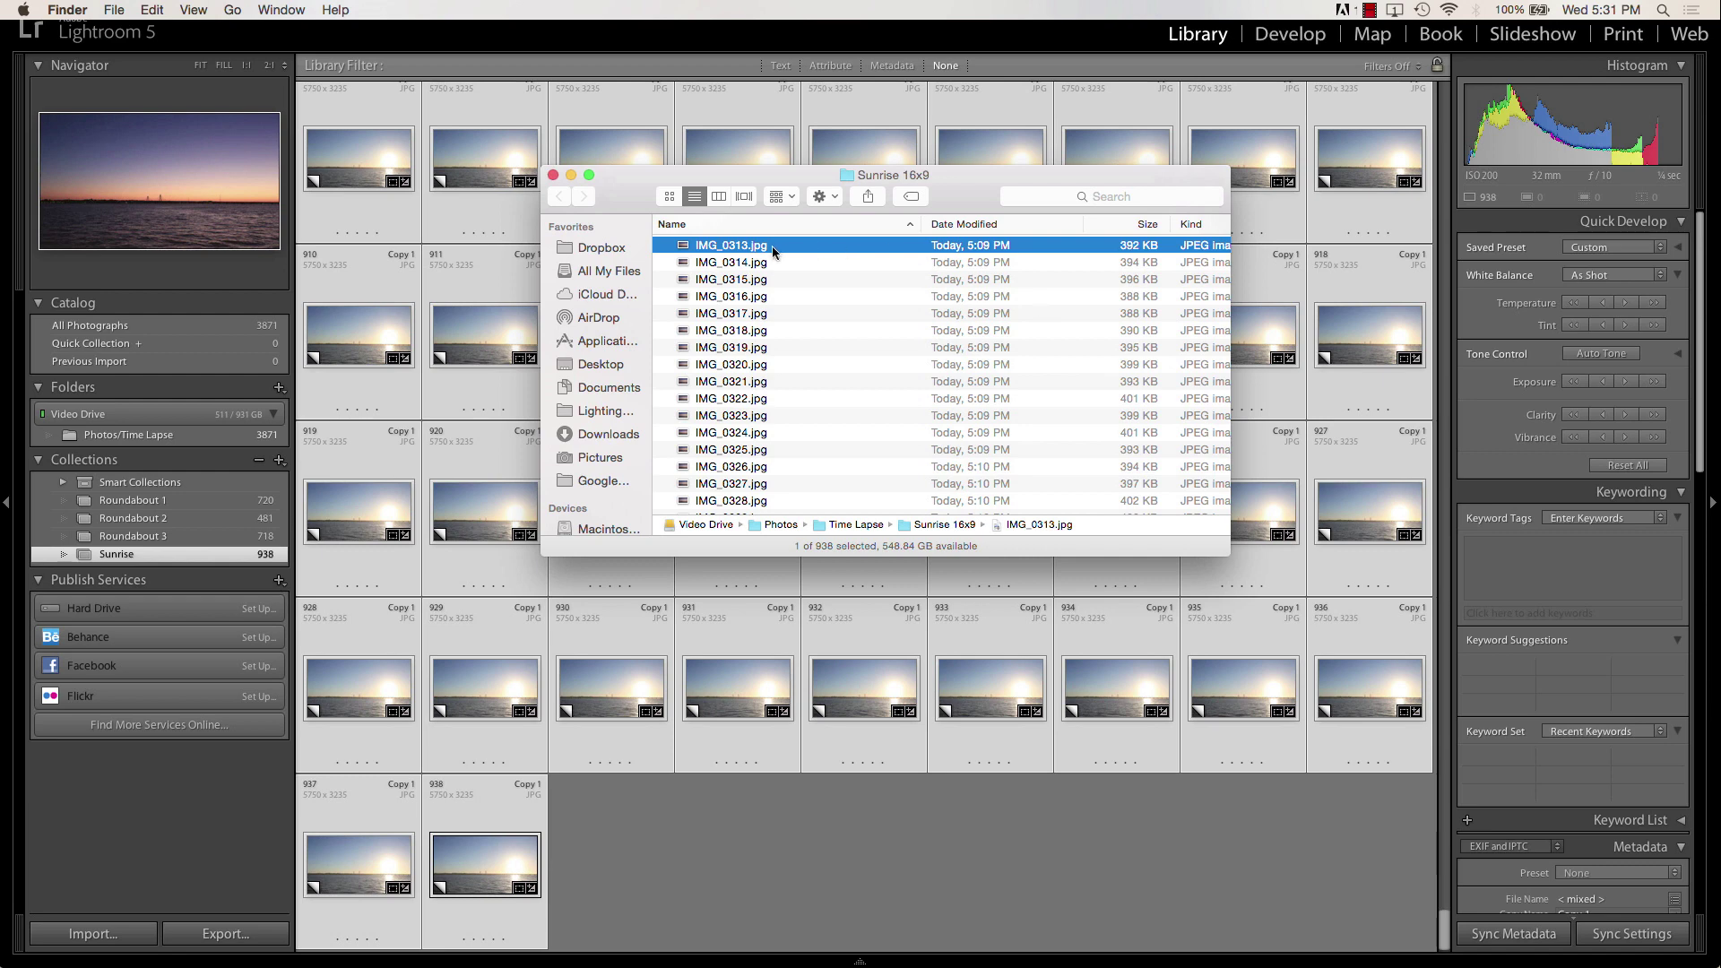
Step: Preview the exported images IMG_0313.jpg to IMG_0316.jpg in the Sunrise 16x9 folder, and reselect the first file
key(space)
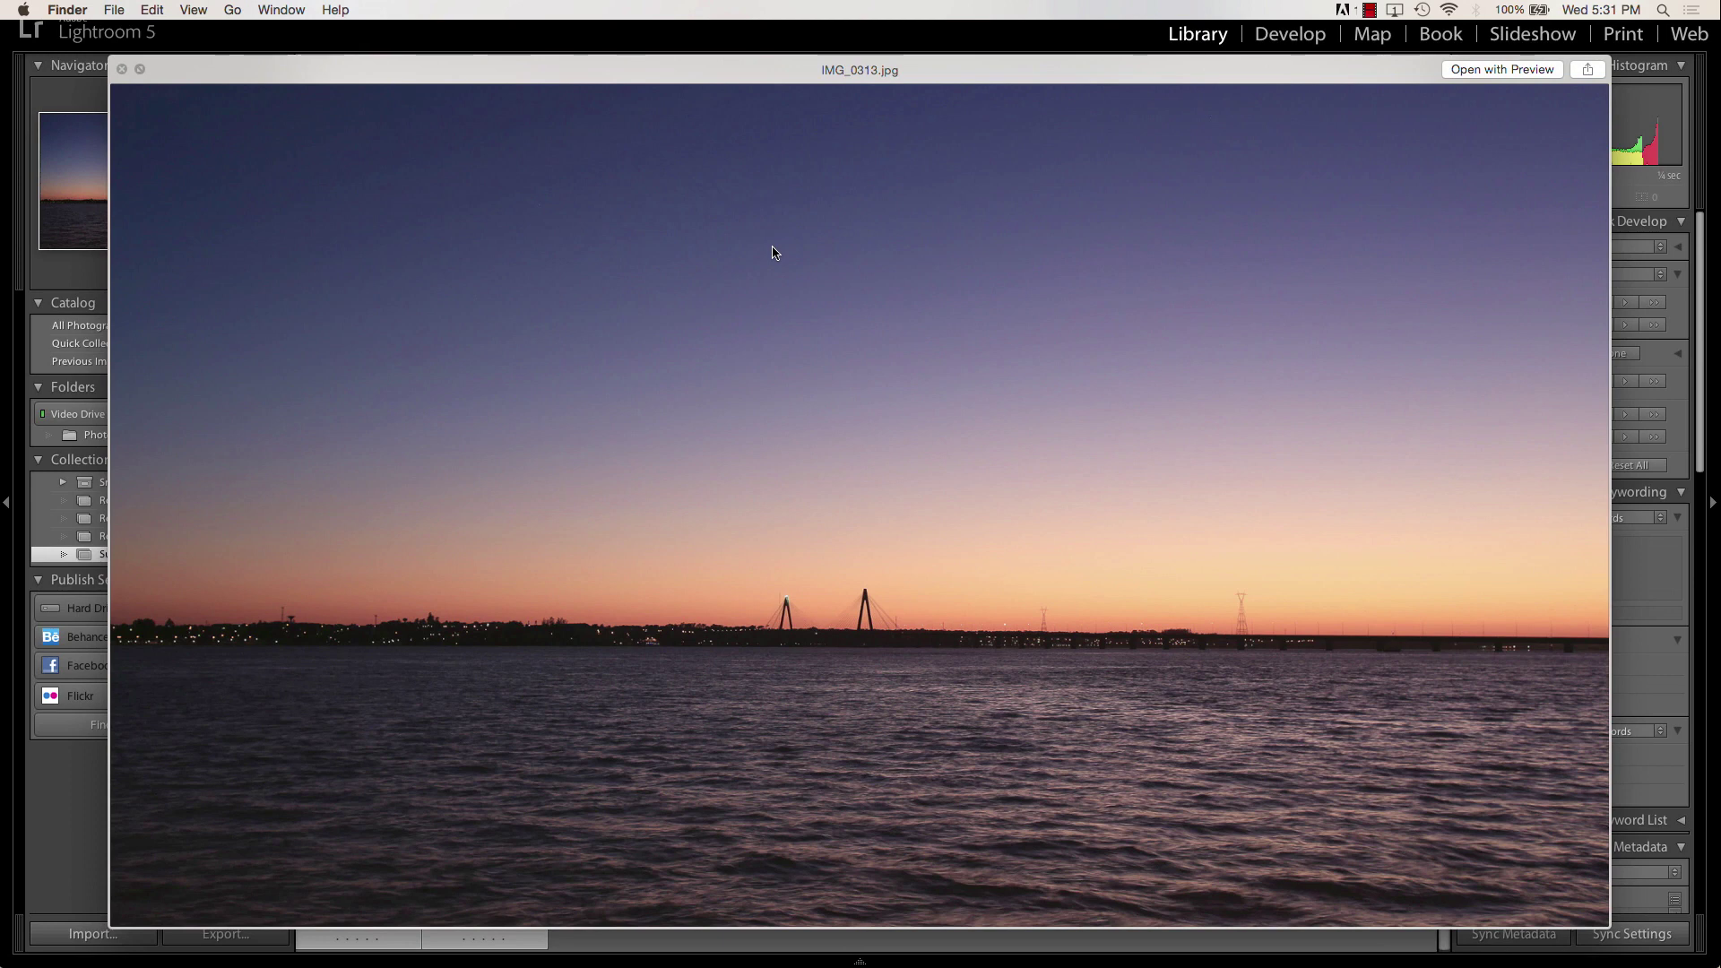
key(Right)
key(Right)
key(Right)
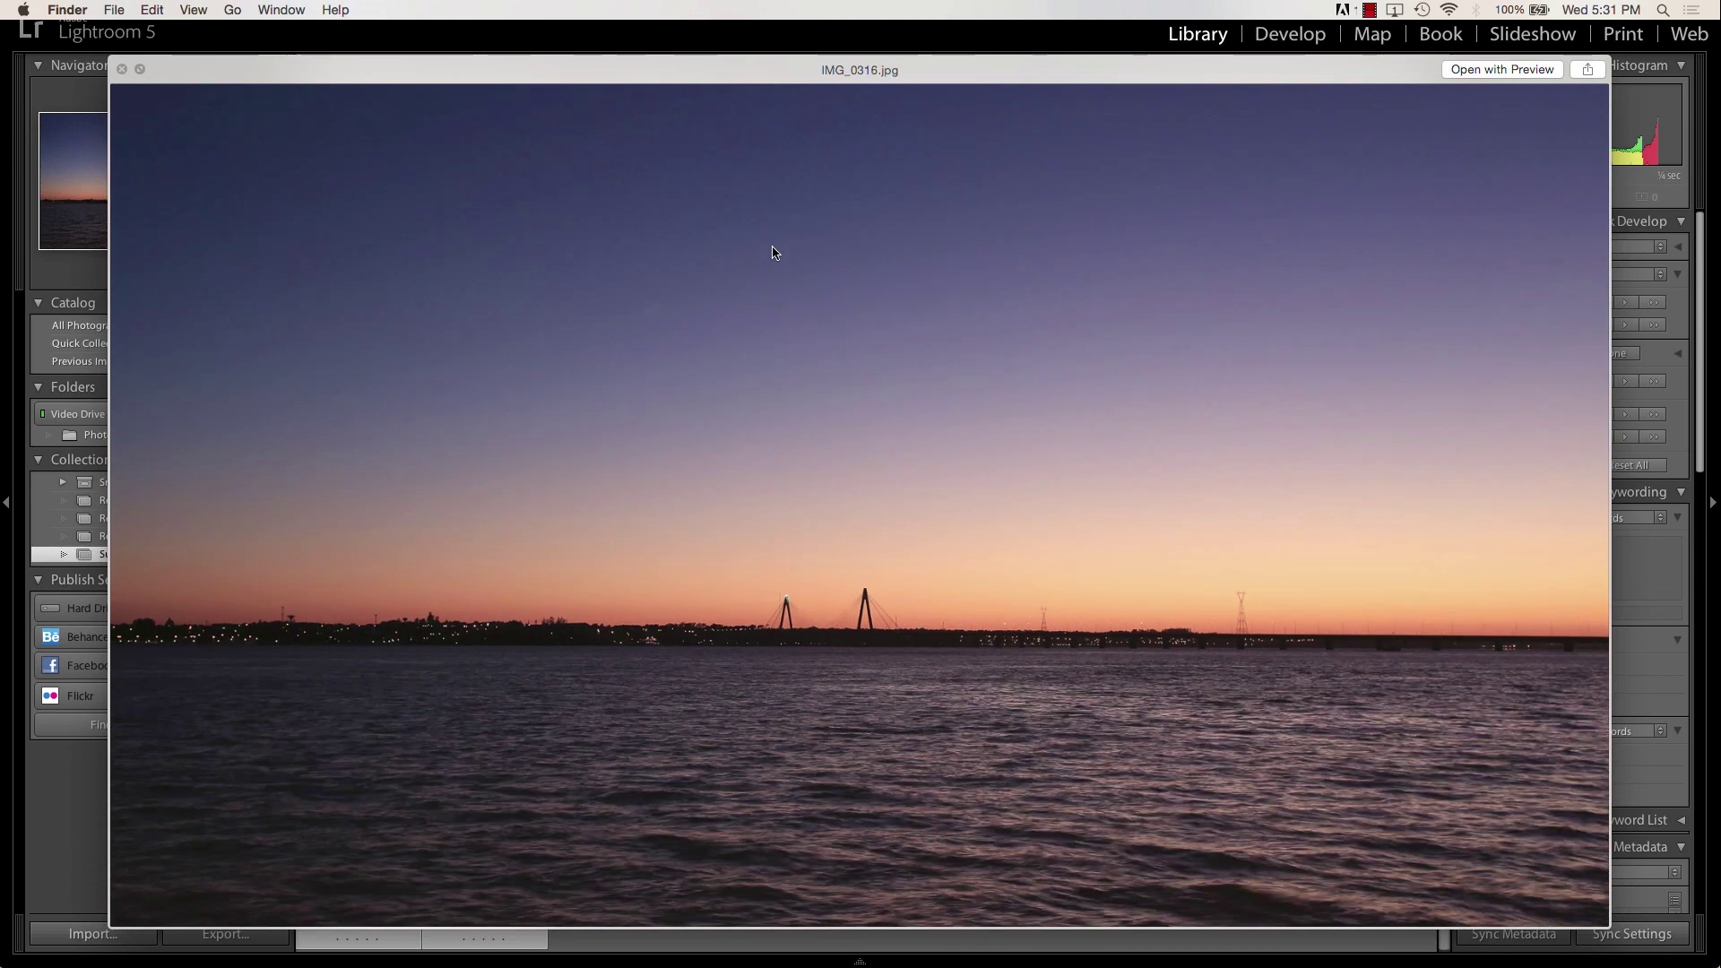
key(space)
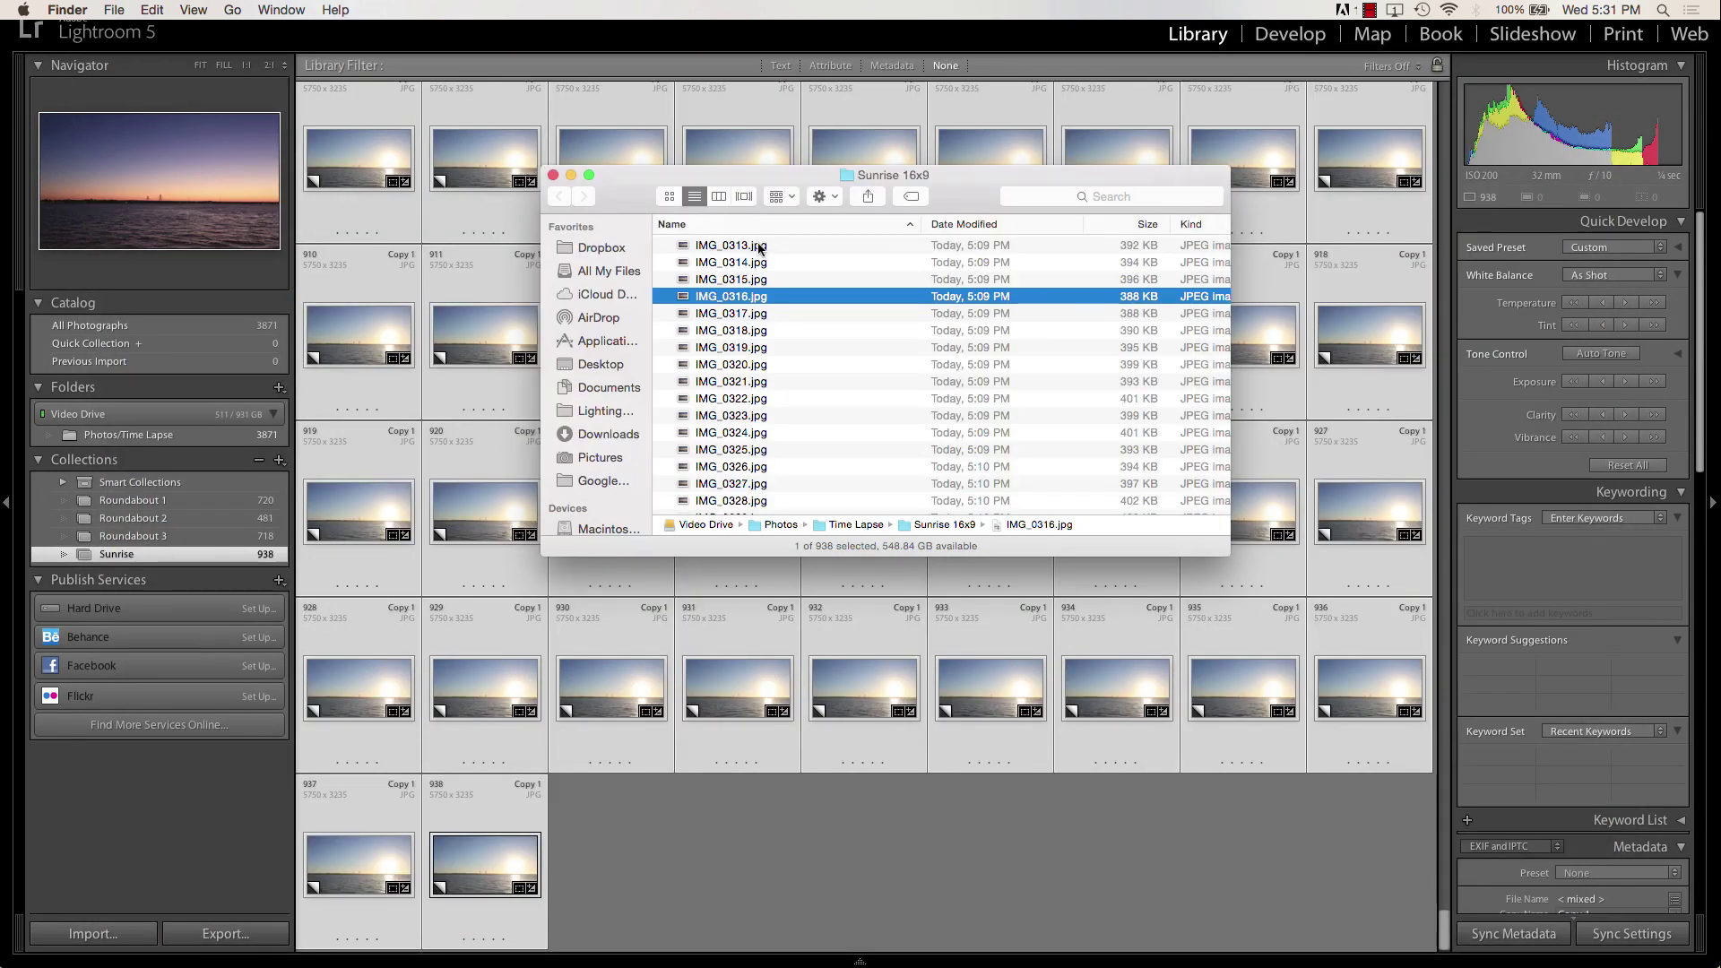
click(759, 246)
Step: Switch to After Effects and create a new composition named Sunrise using the HDTV 1080 29.97 preset
key(super+Tab)
key(super+Tab)
key(super+Tab)
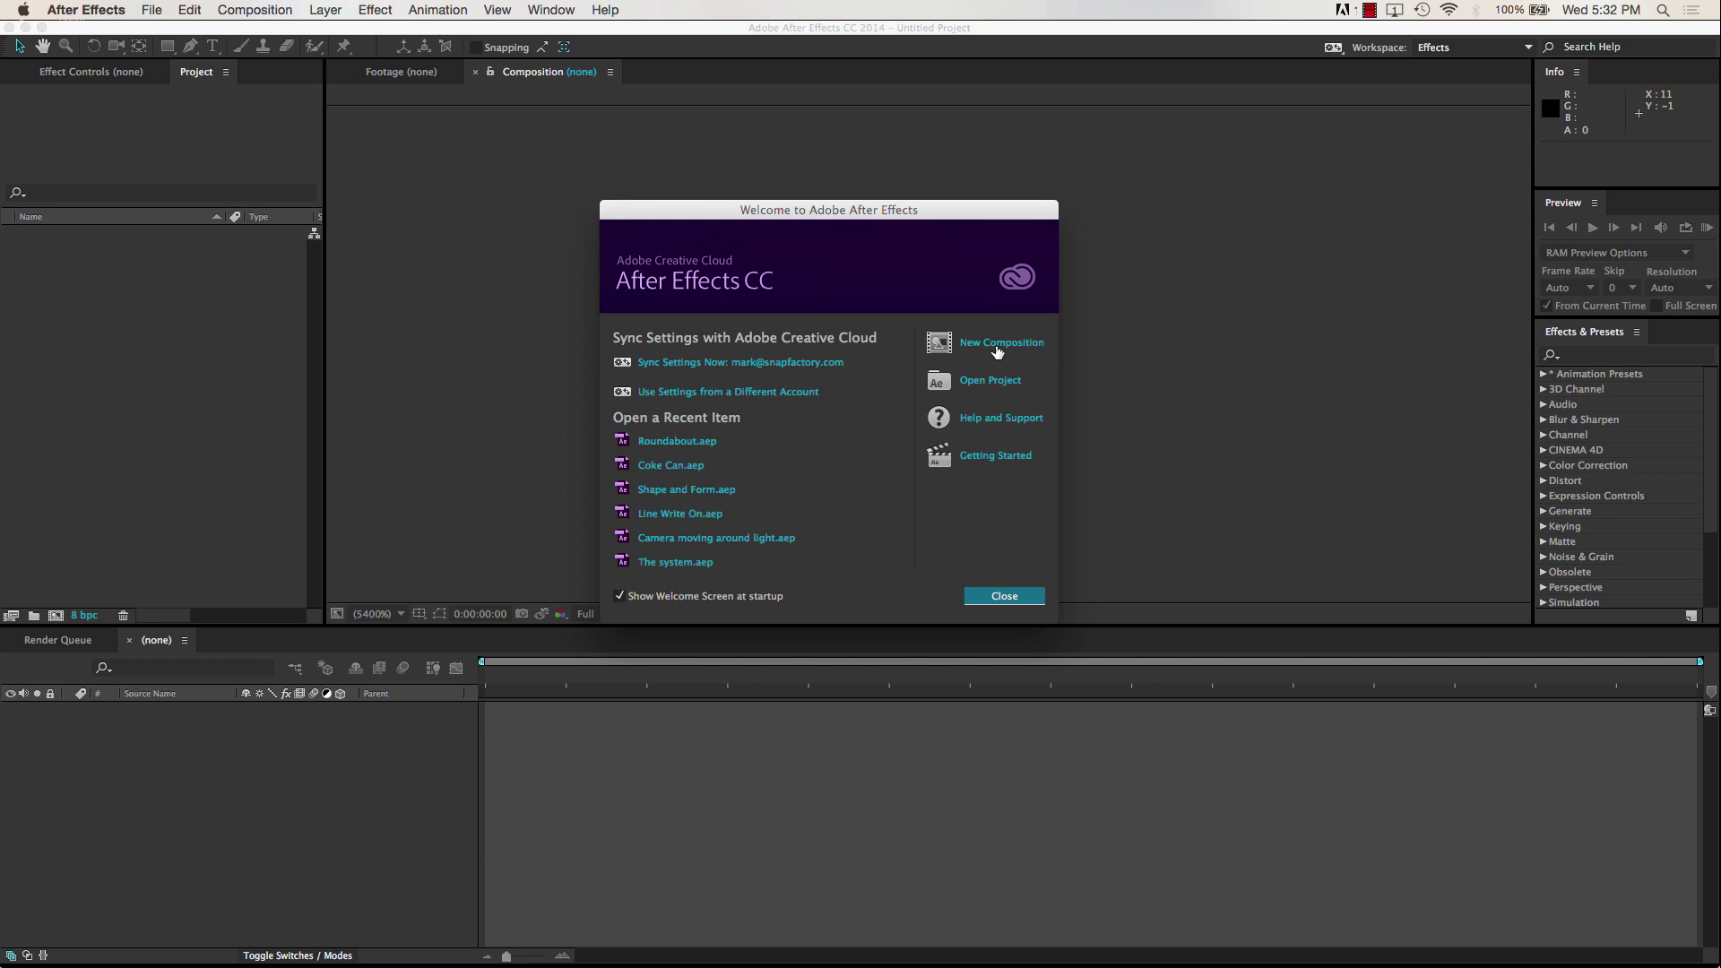
click(997, 352)
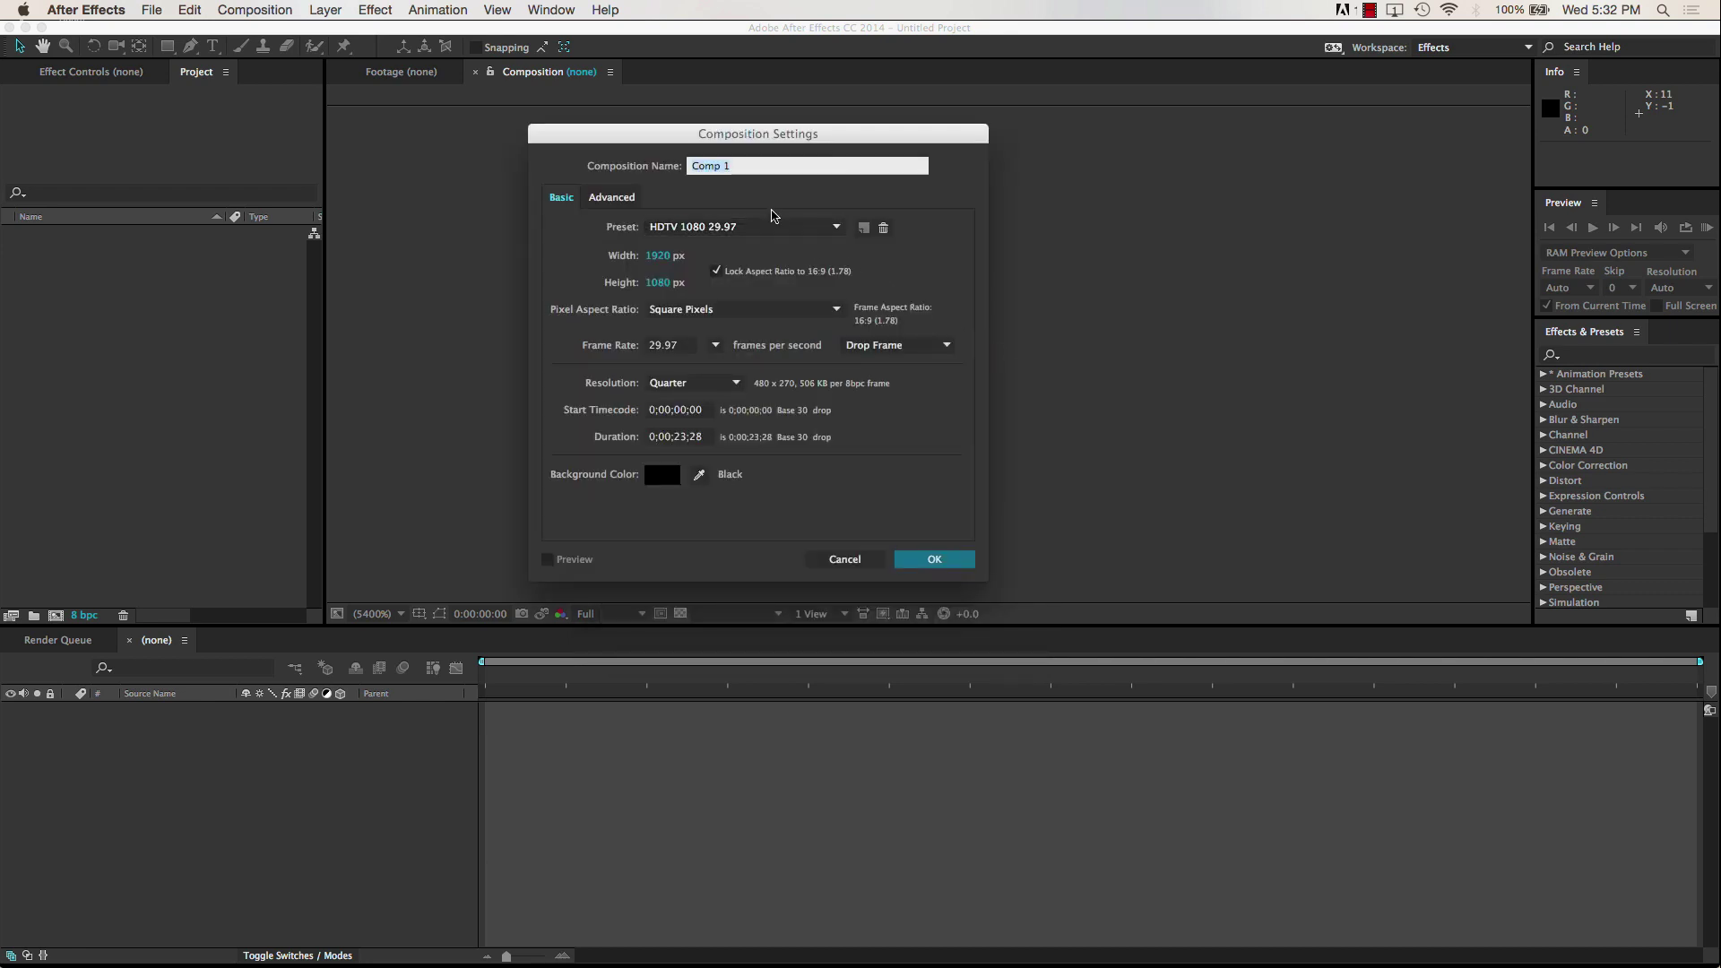
text(Sunrise)
click(754, 231)
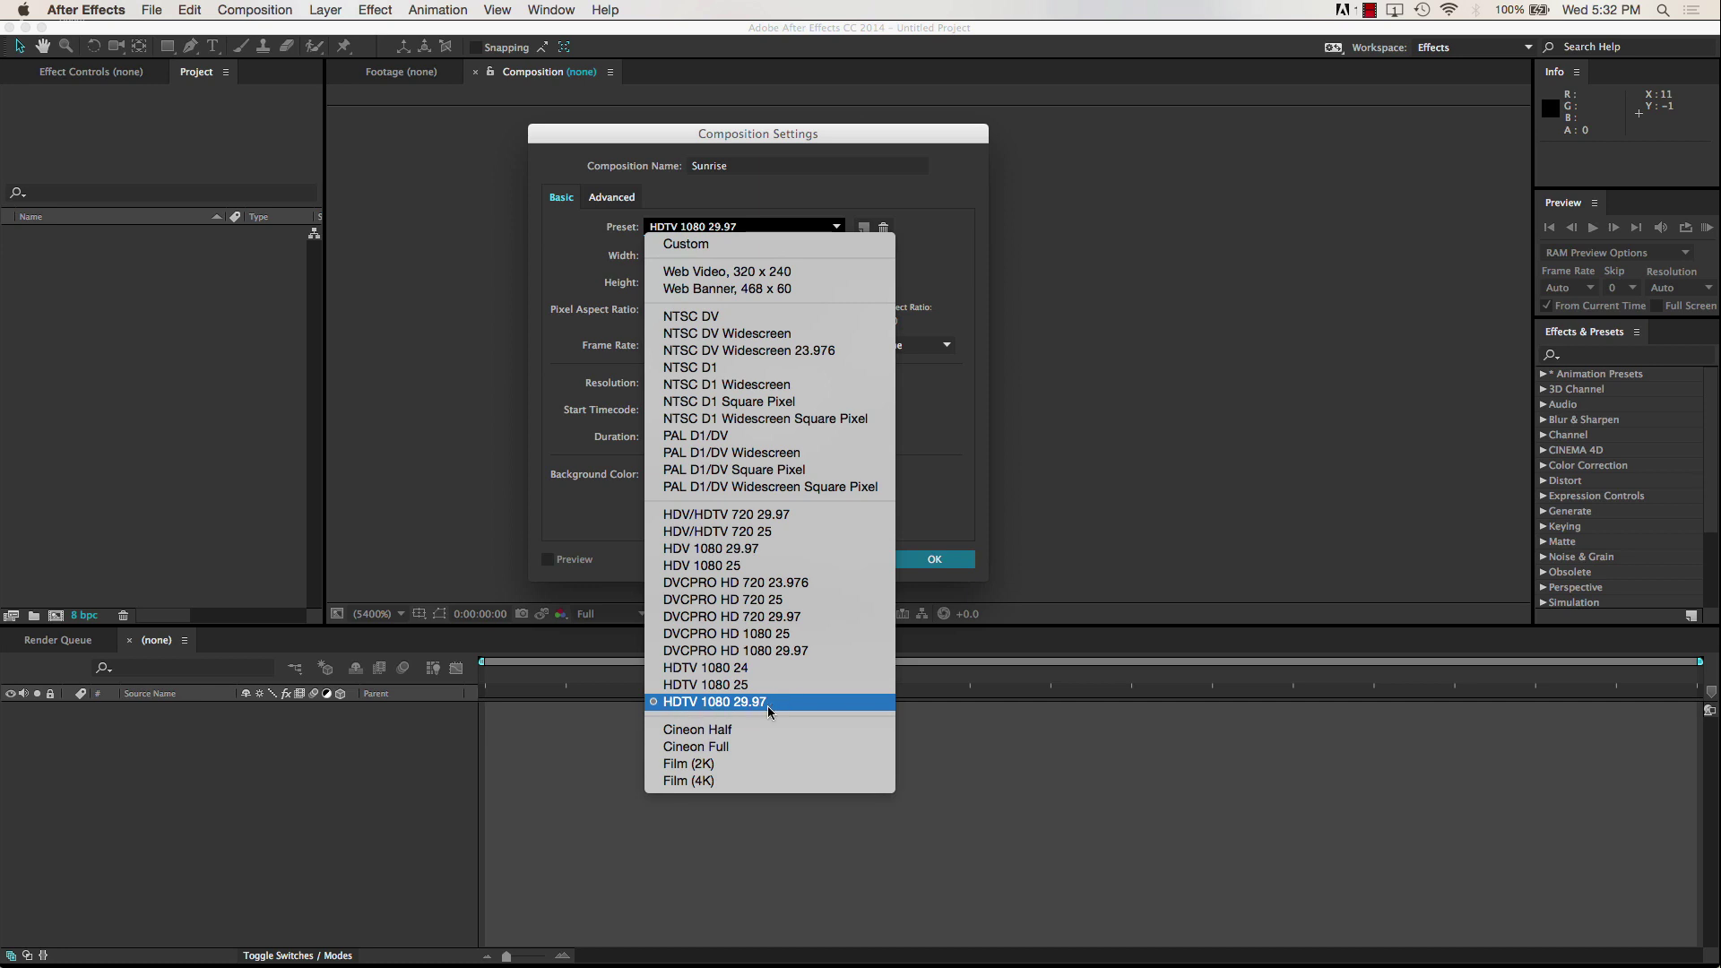
click(717, 702)
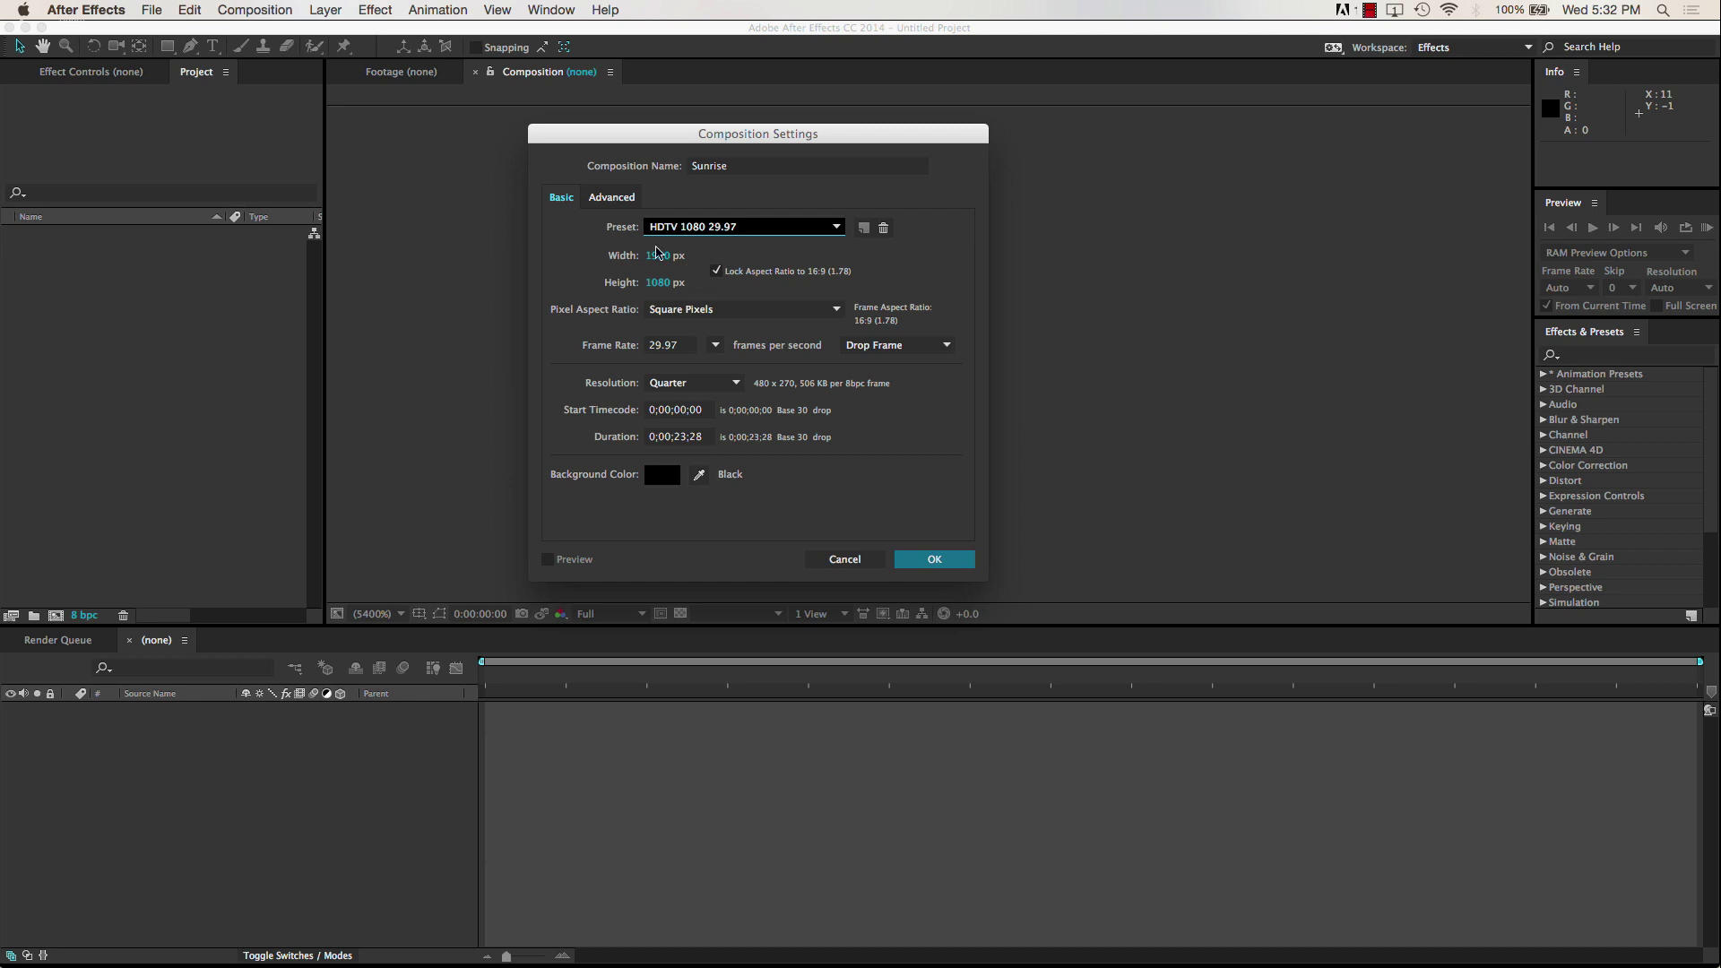
click(941, 559)
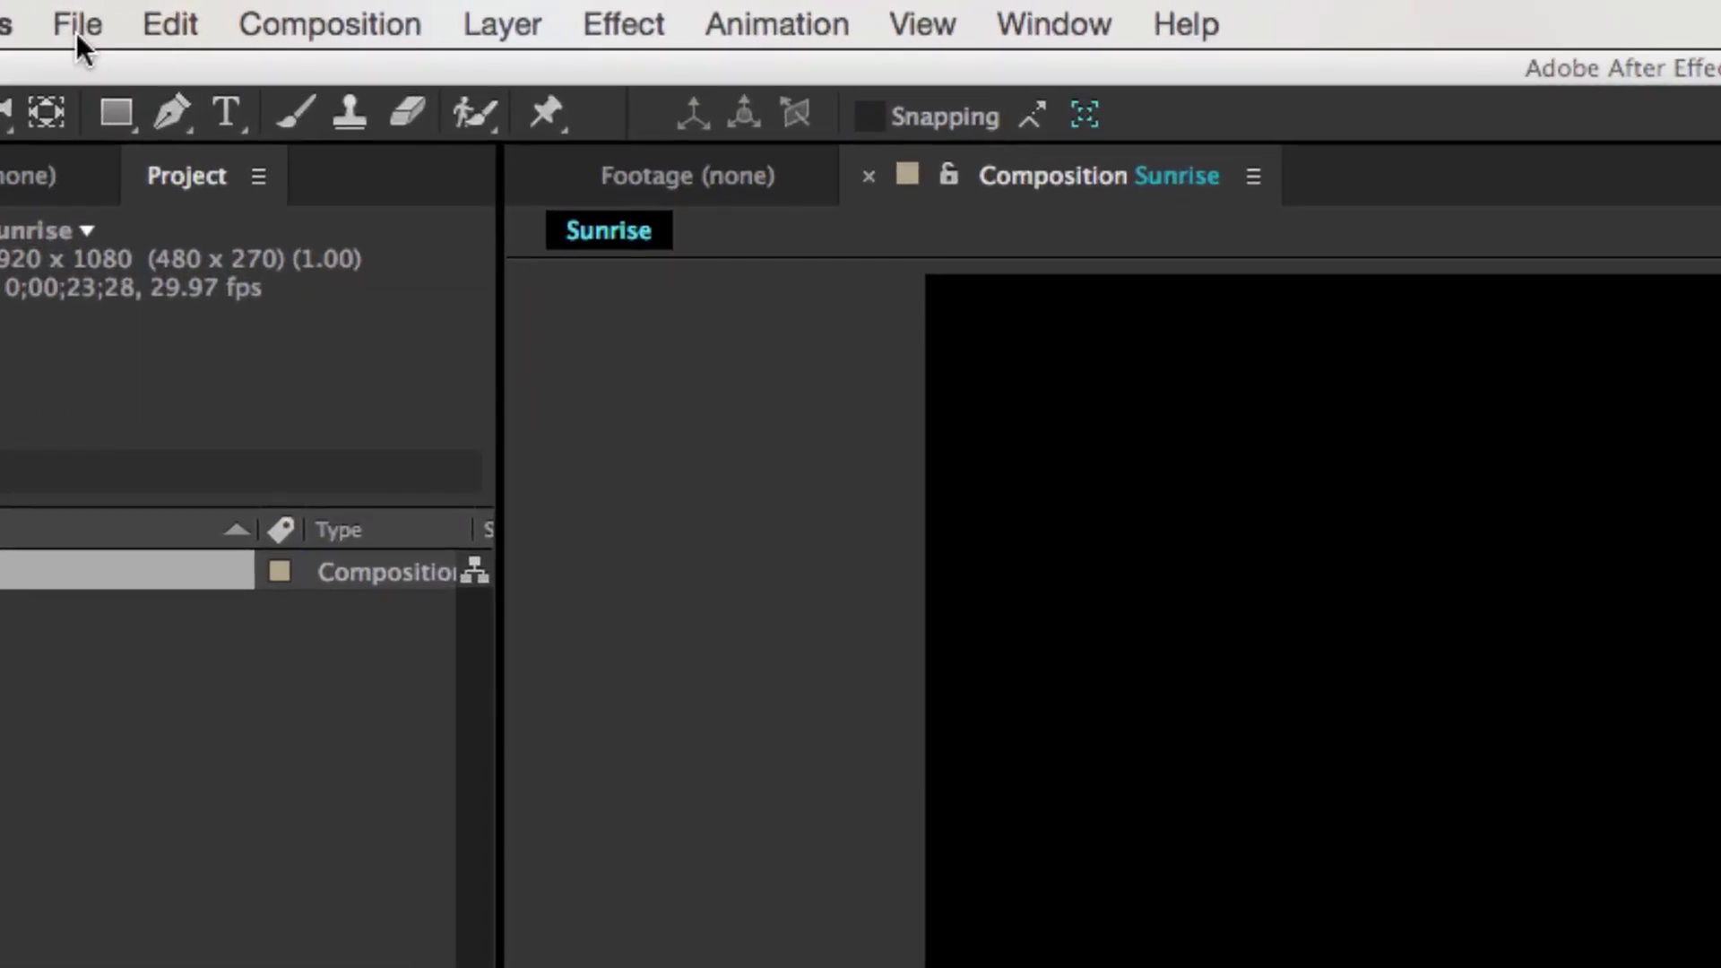
Step: Start a file import and browse to the Sunrise 16x9 folder inside Time Lapse
click(77, 24)
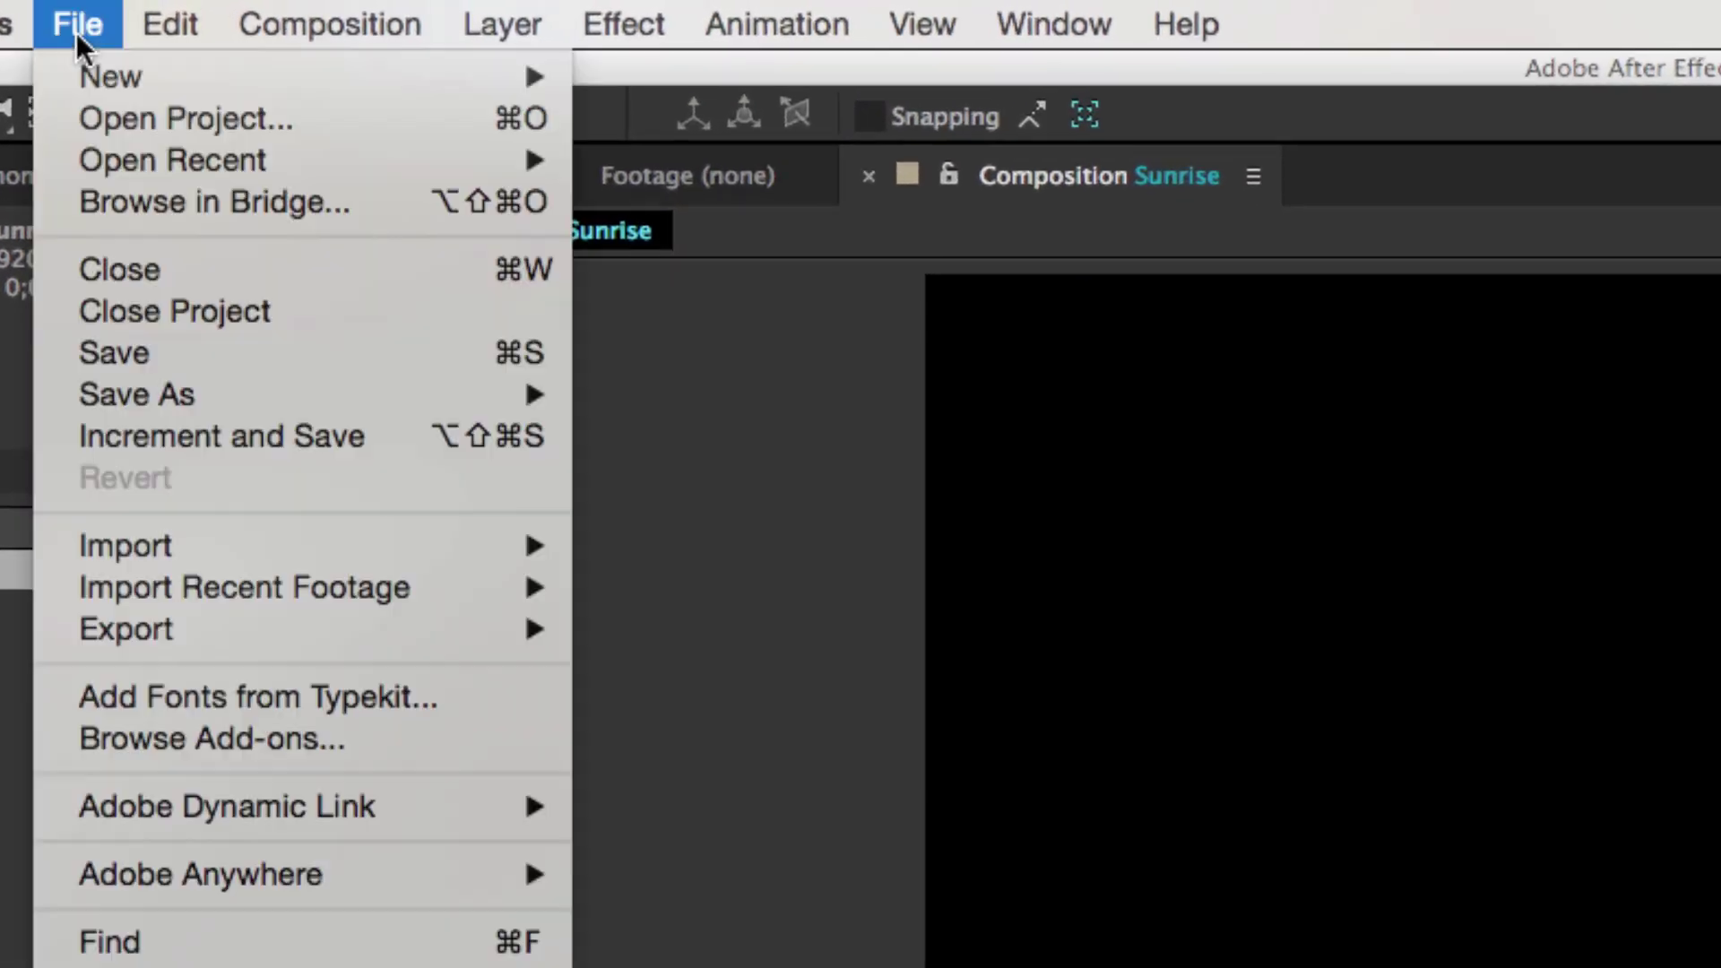
mouse_move(180, 551)
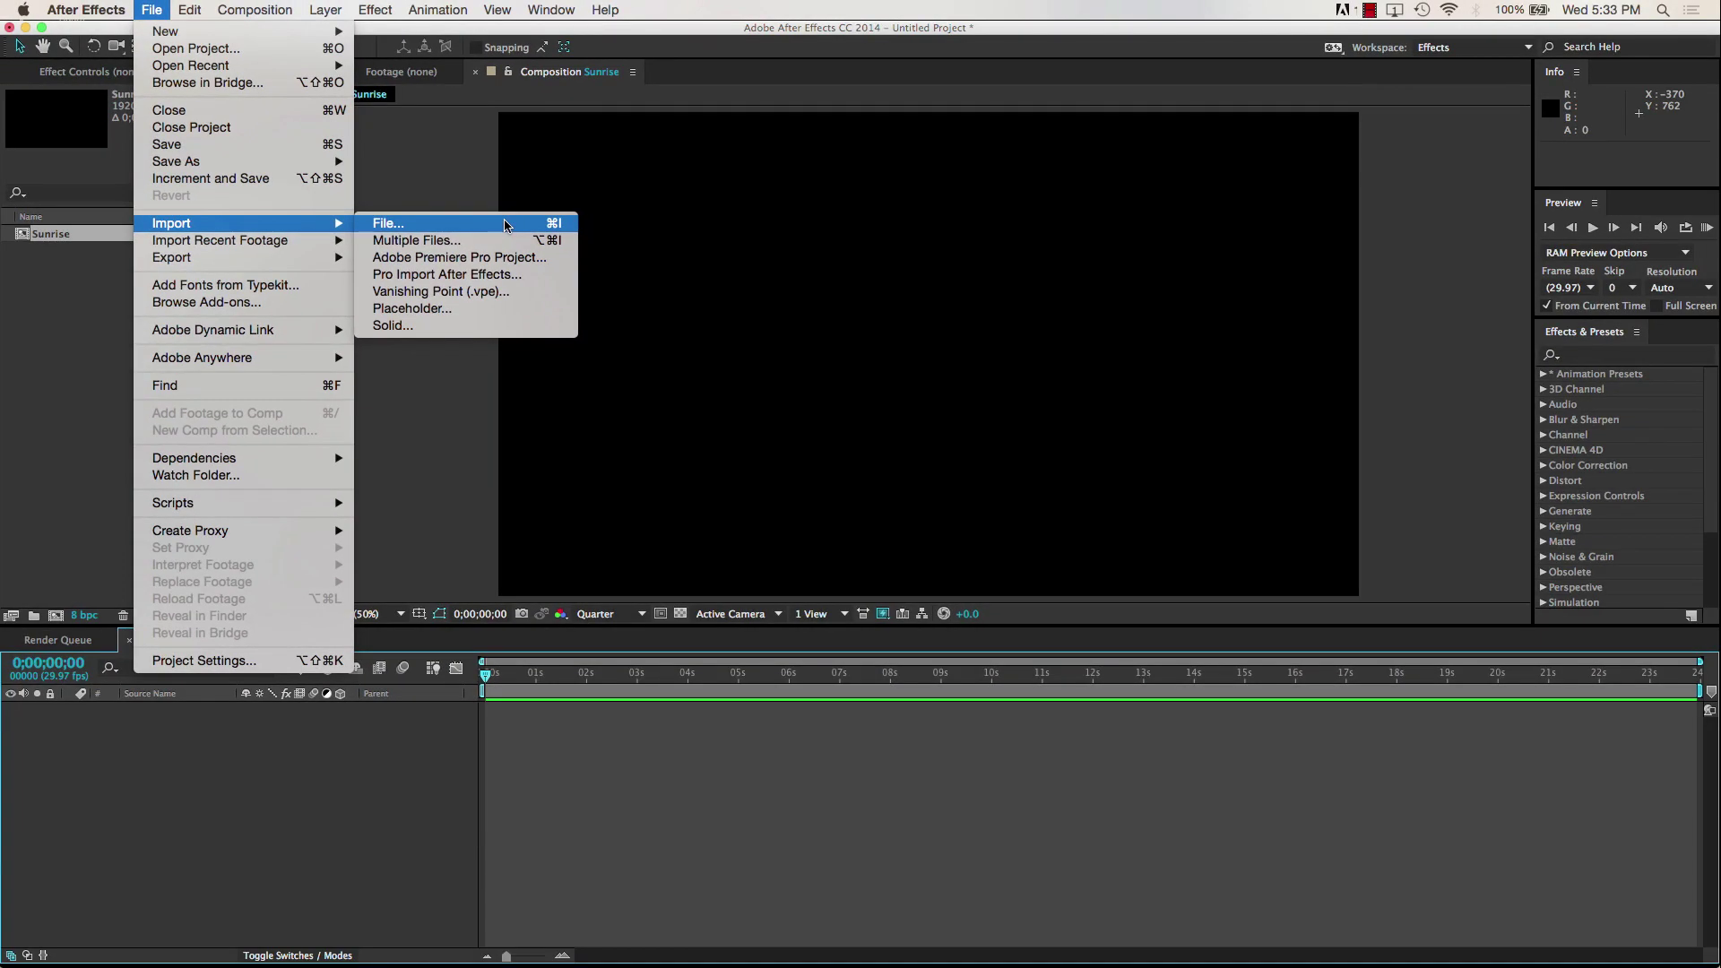
click(505, 224)
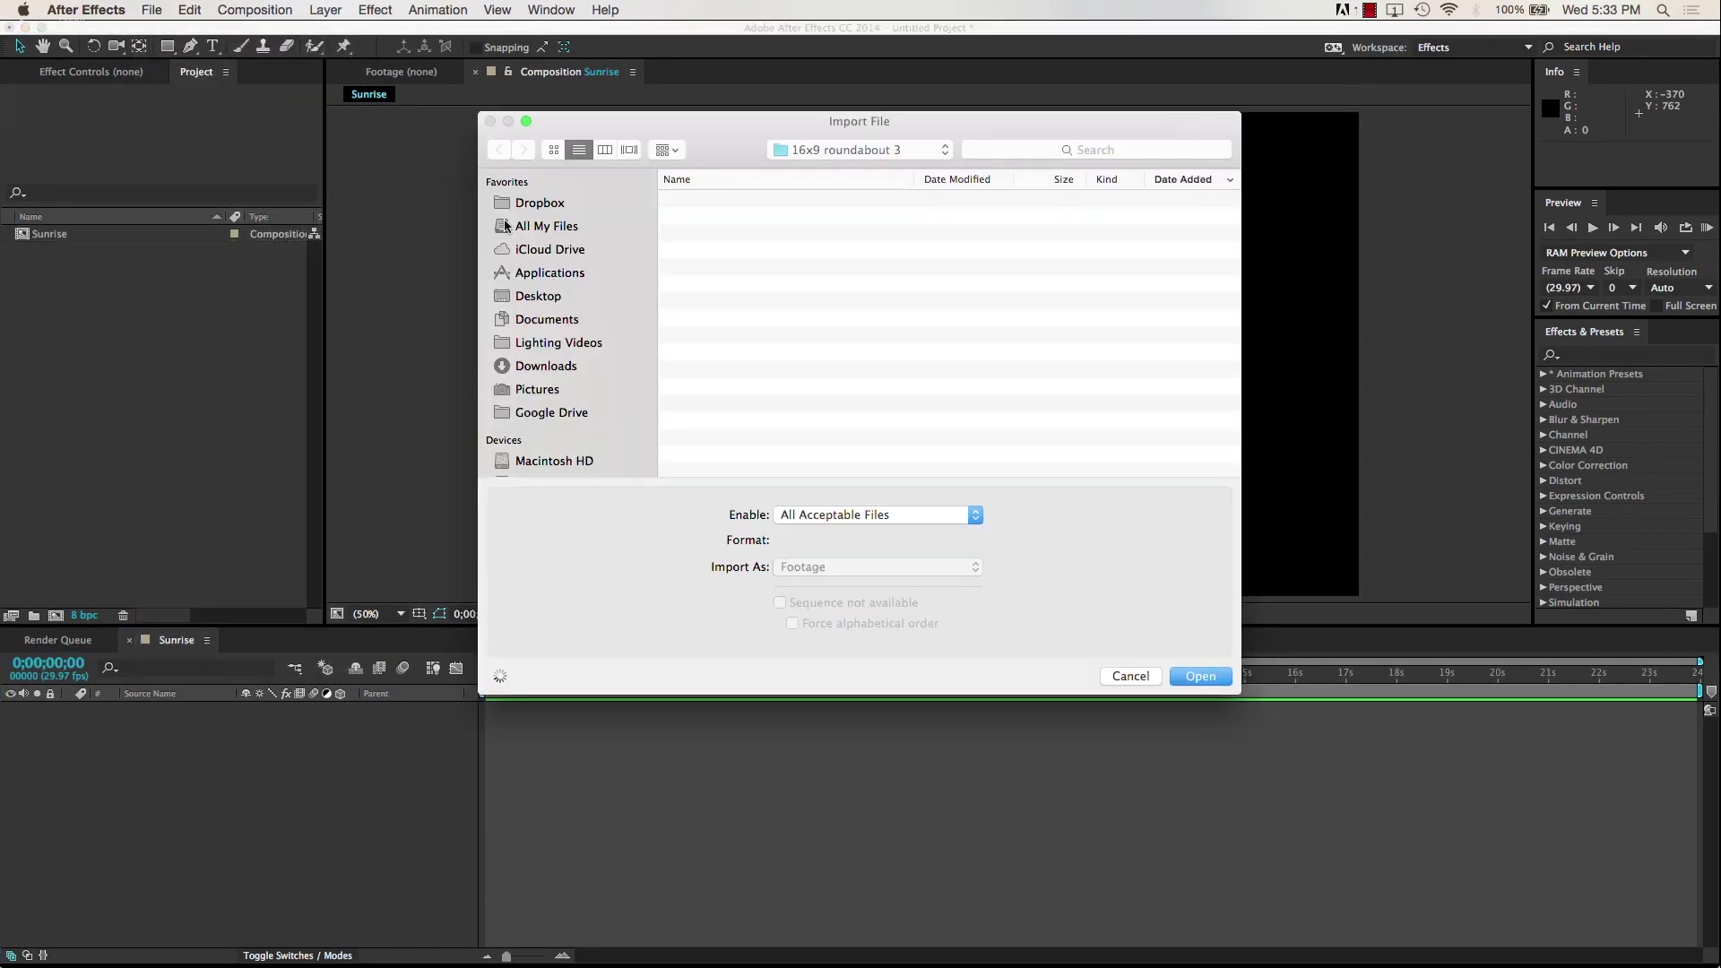
click(852, 153)
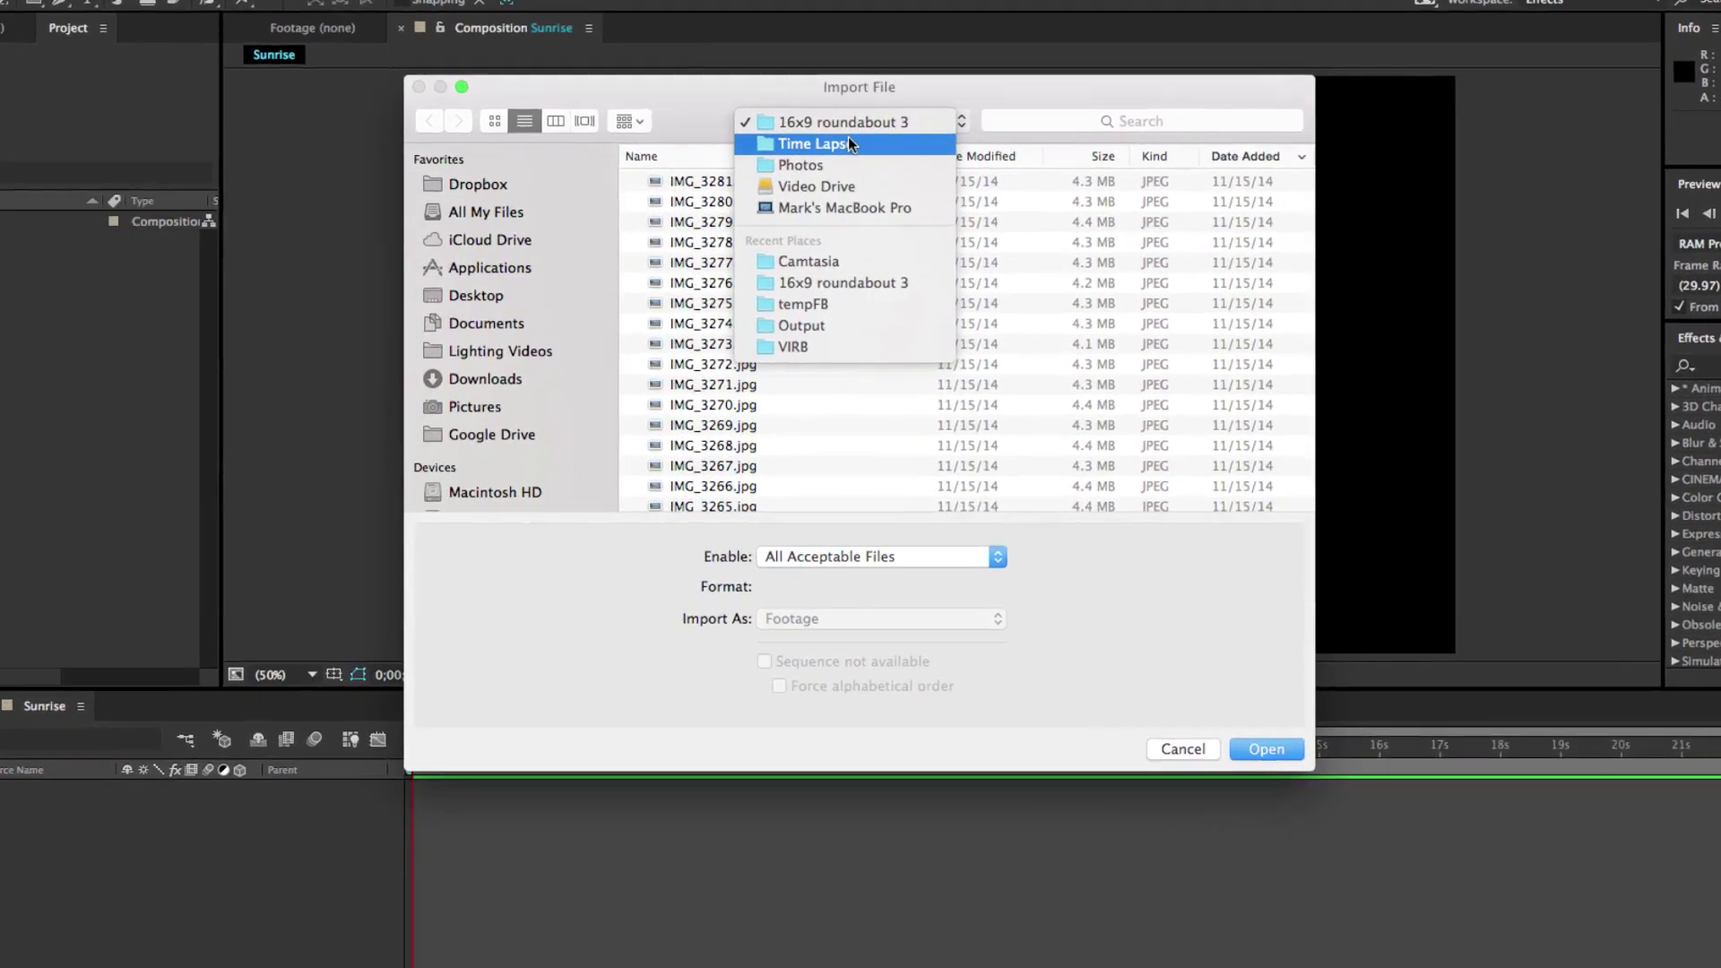
click(848, 169)
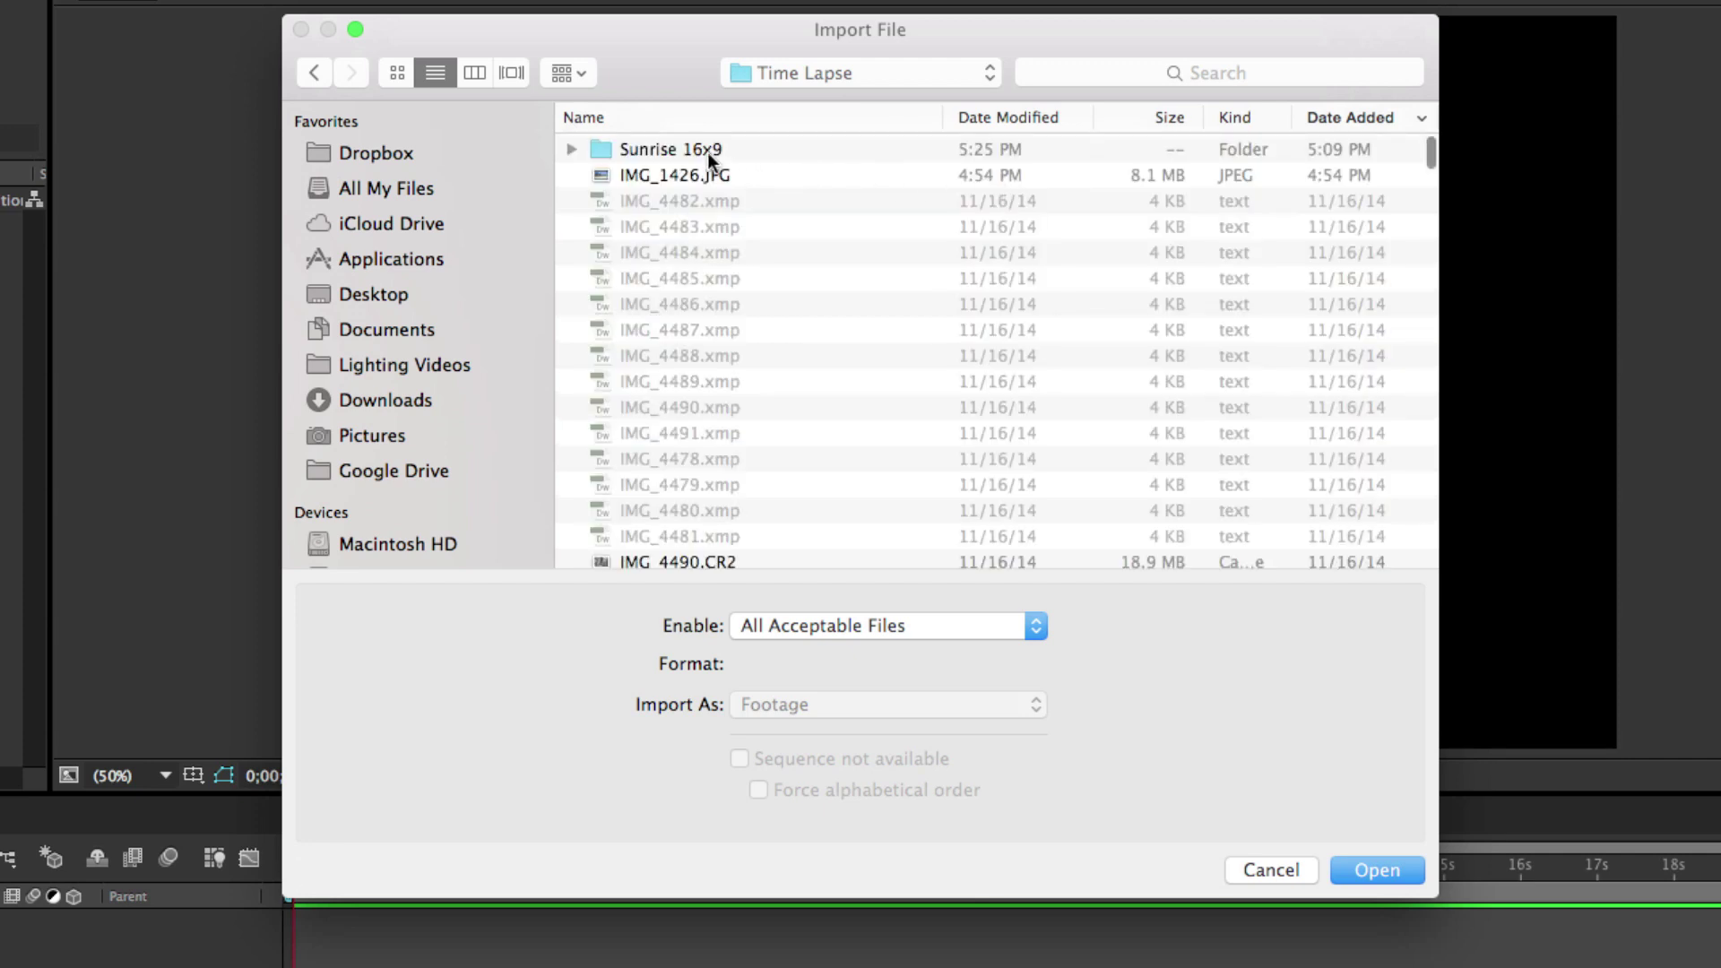
double_click(700, 149)
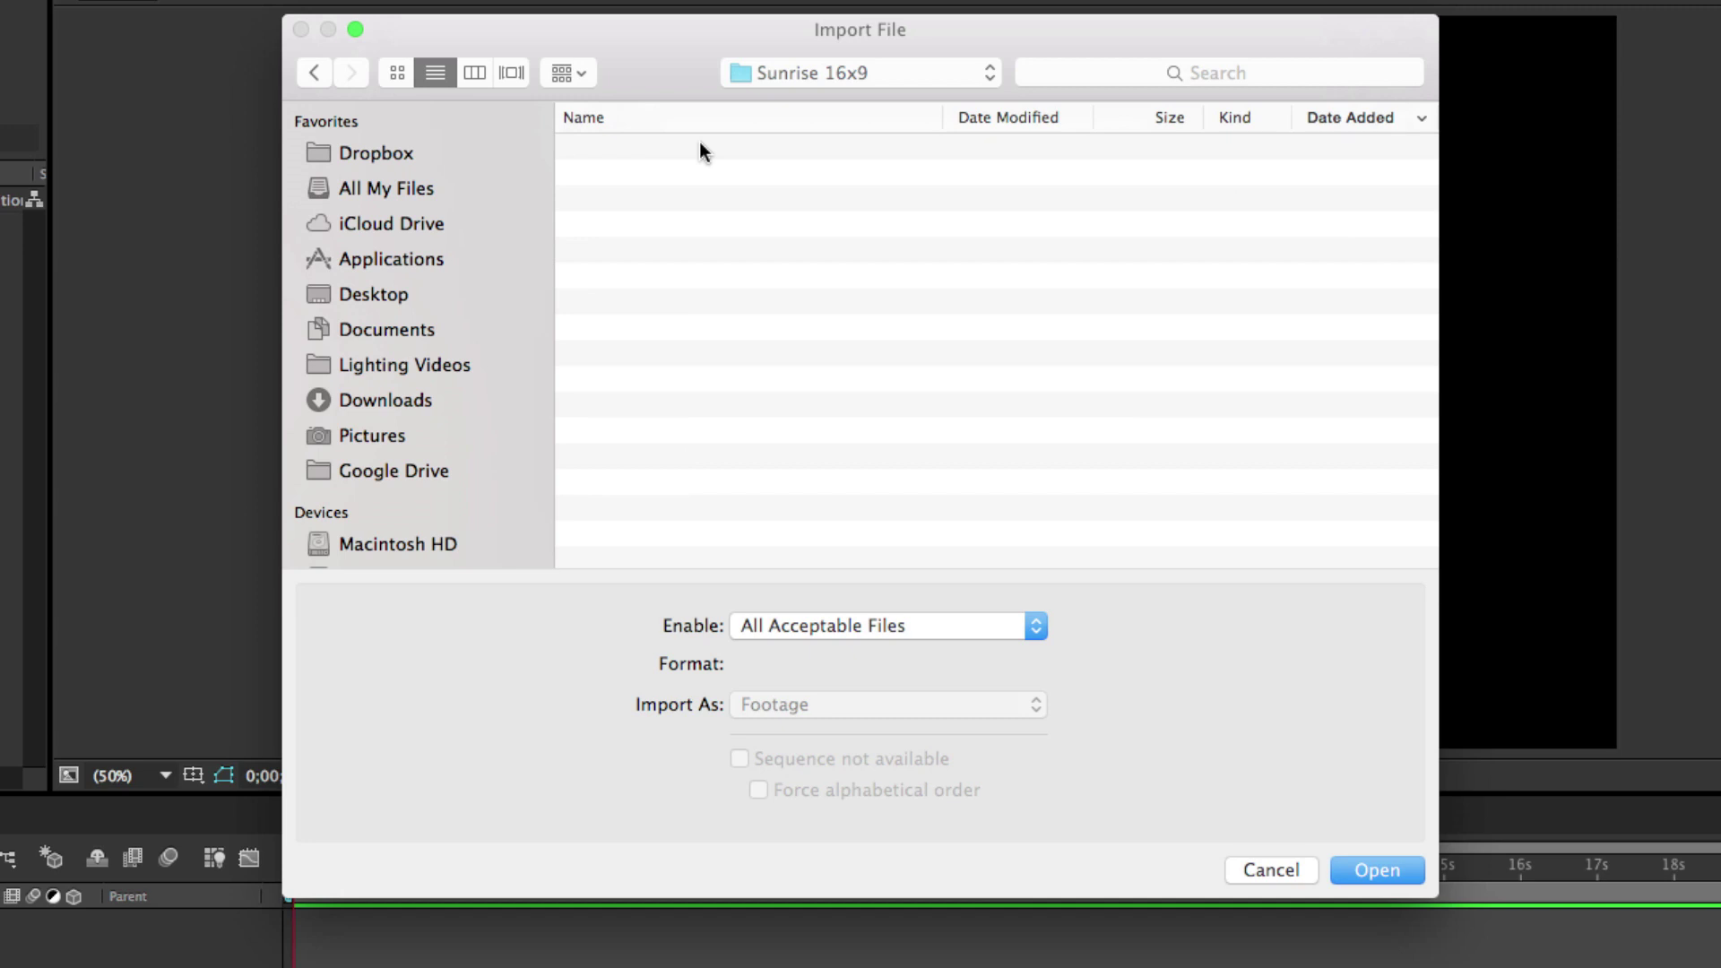
Step: Sort the files by name, import them as a JPEG sequence from IMG_0313.jpg, and add it to the Sunrise timeline
click(870, 128)
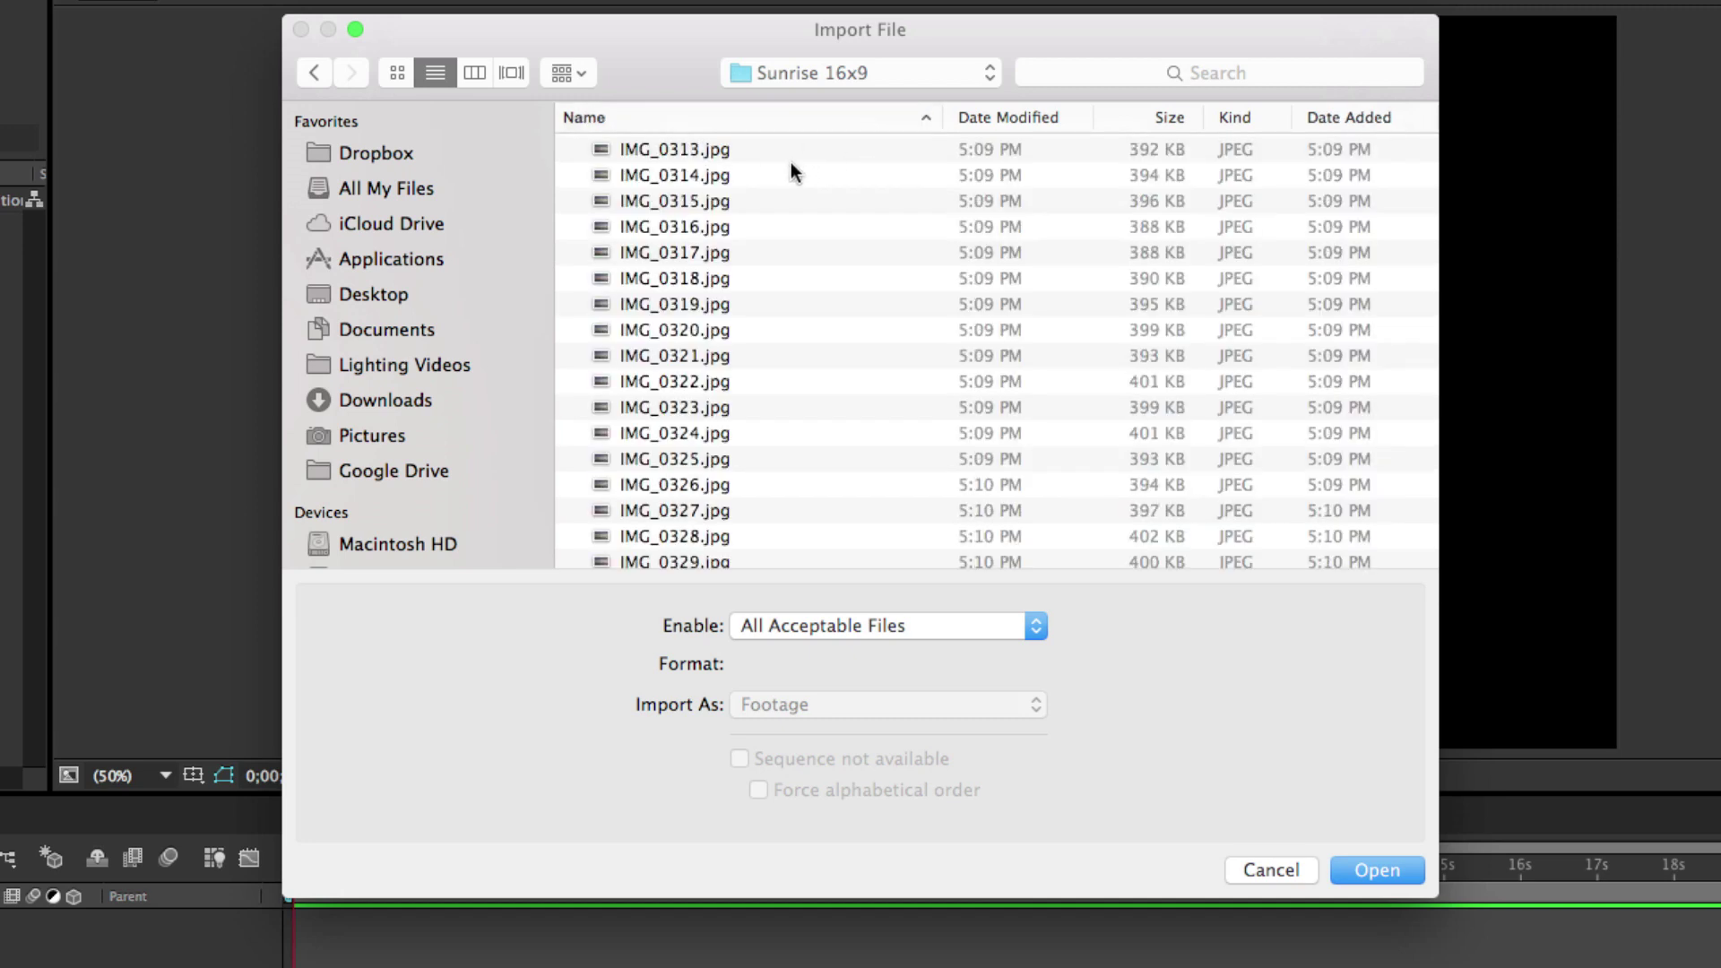
click(623, 151)
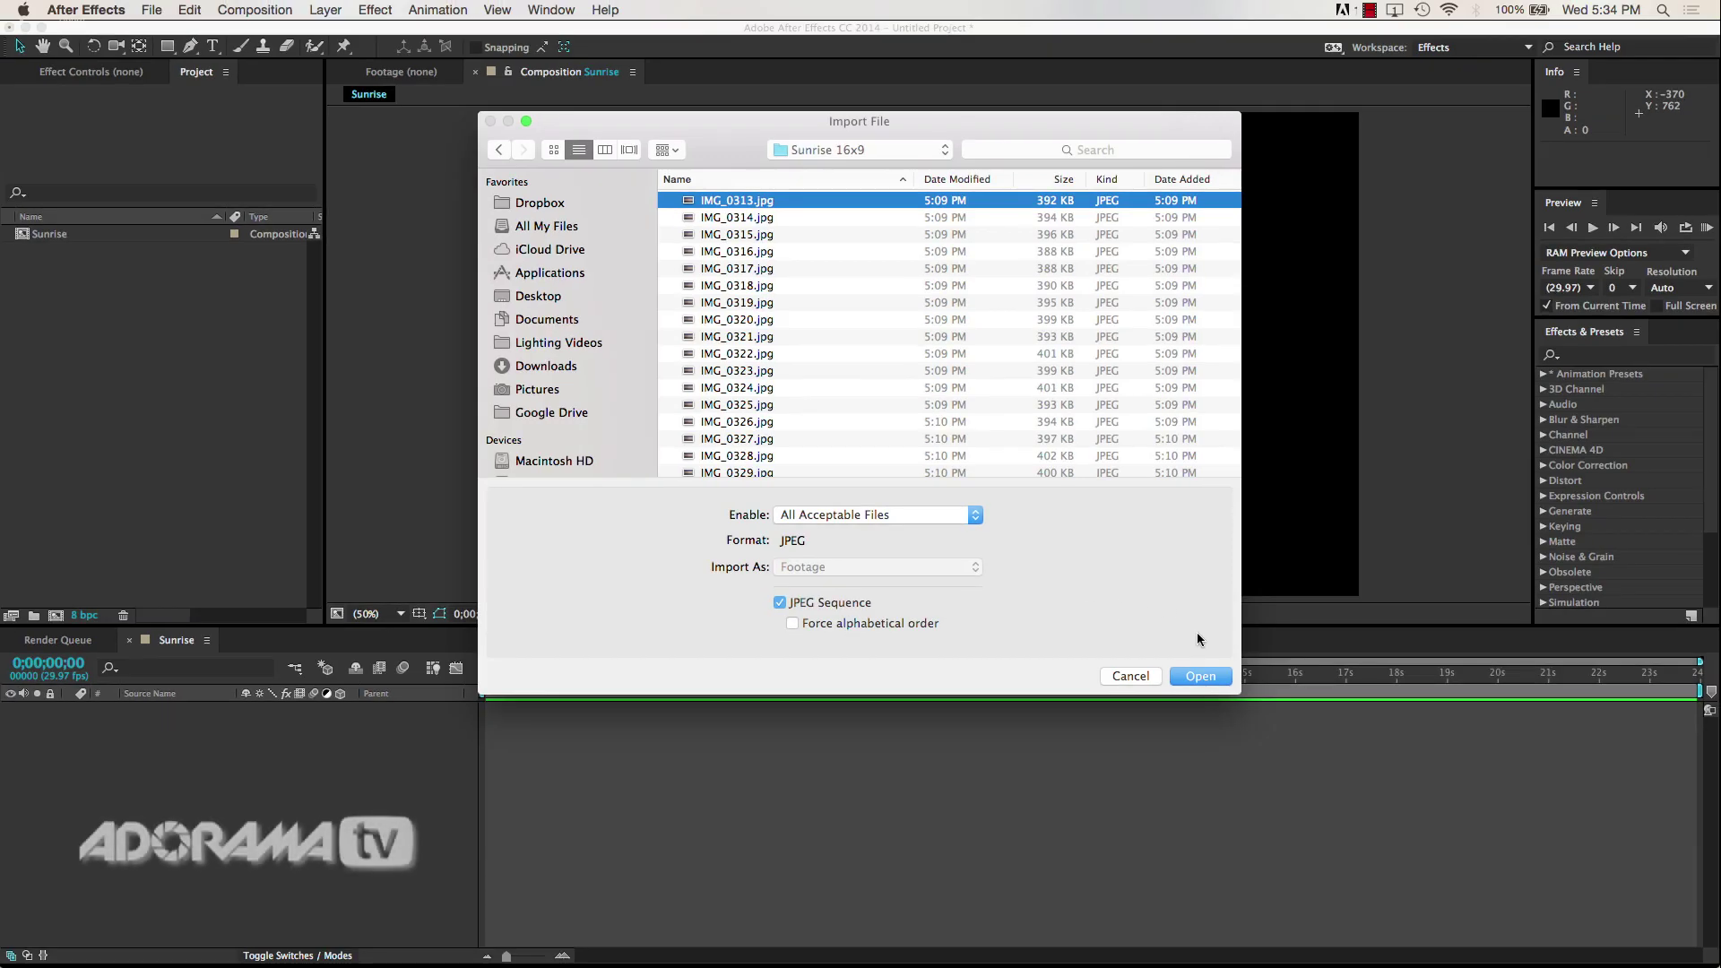
click(1201, 677)
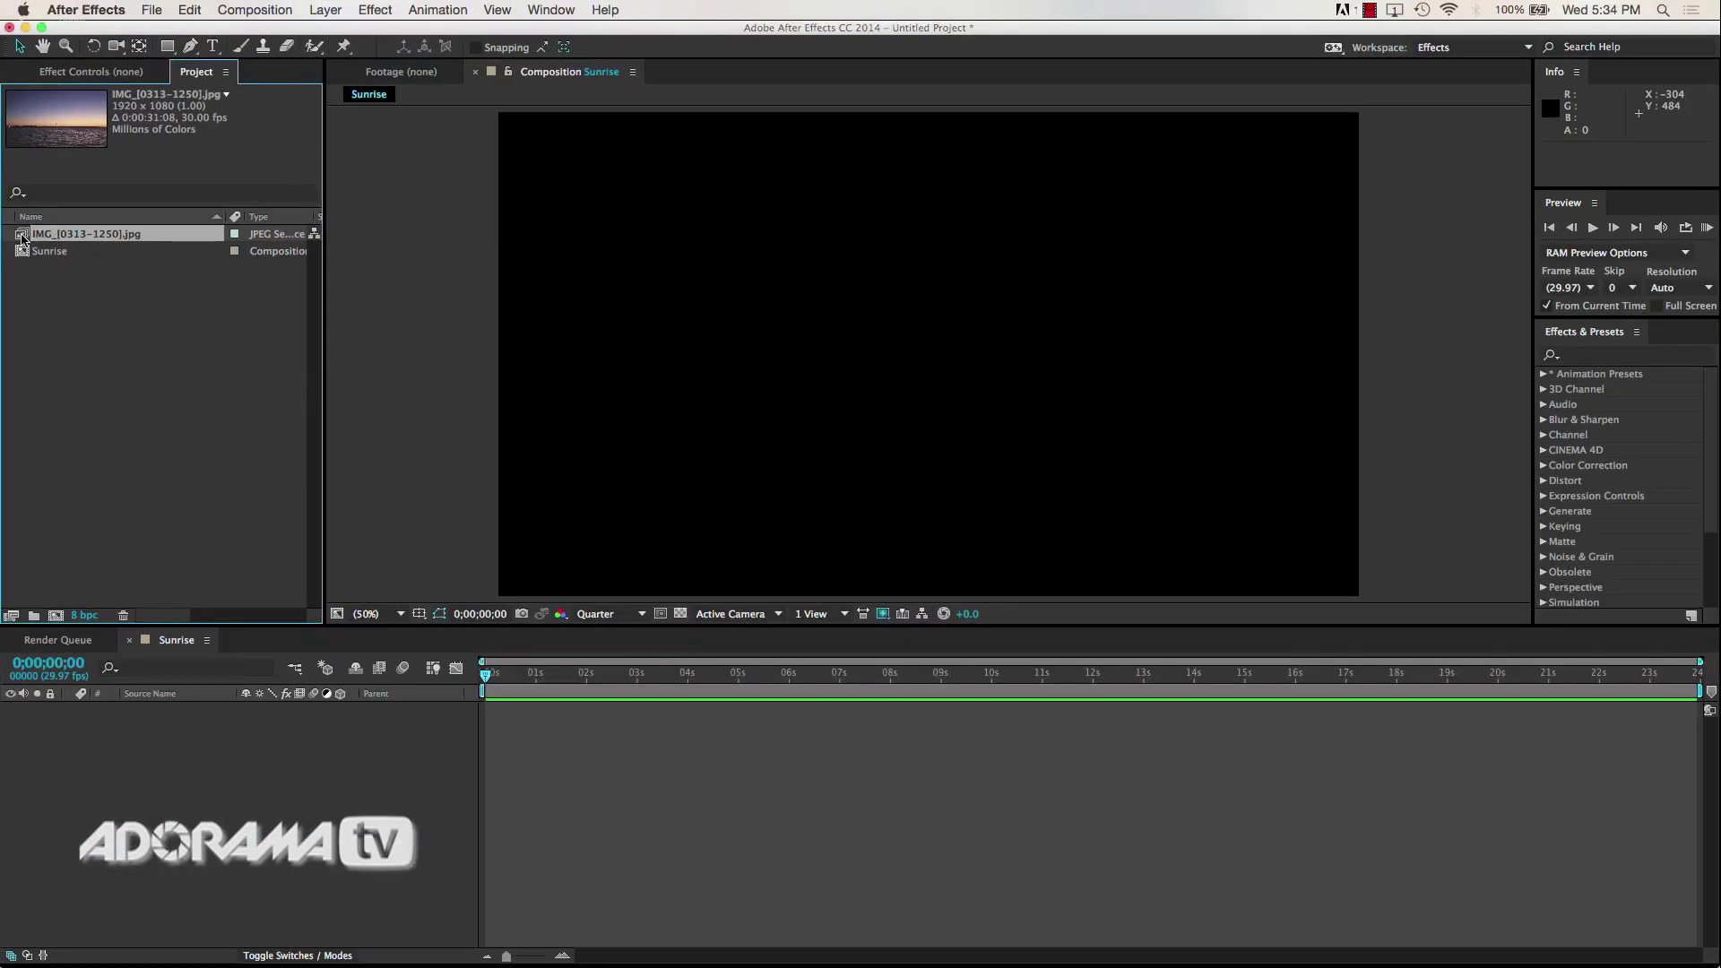
drag(22, 237, 131, 750)
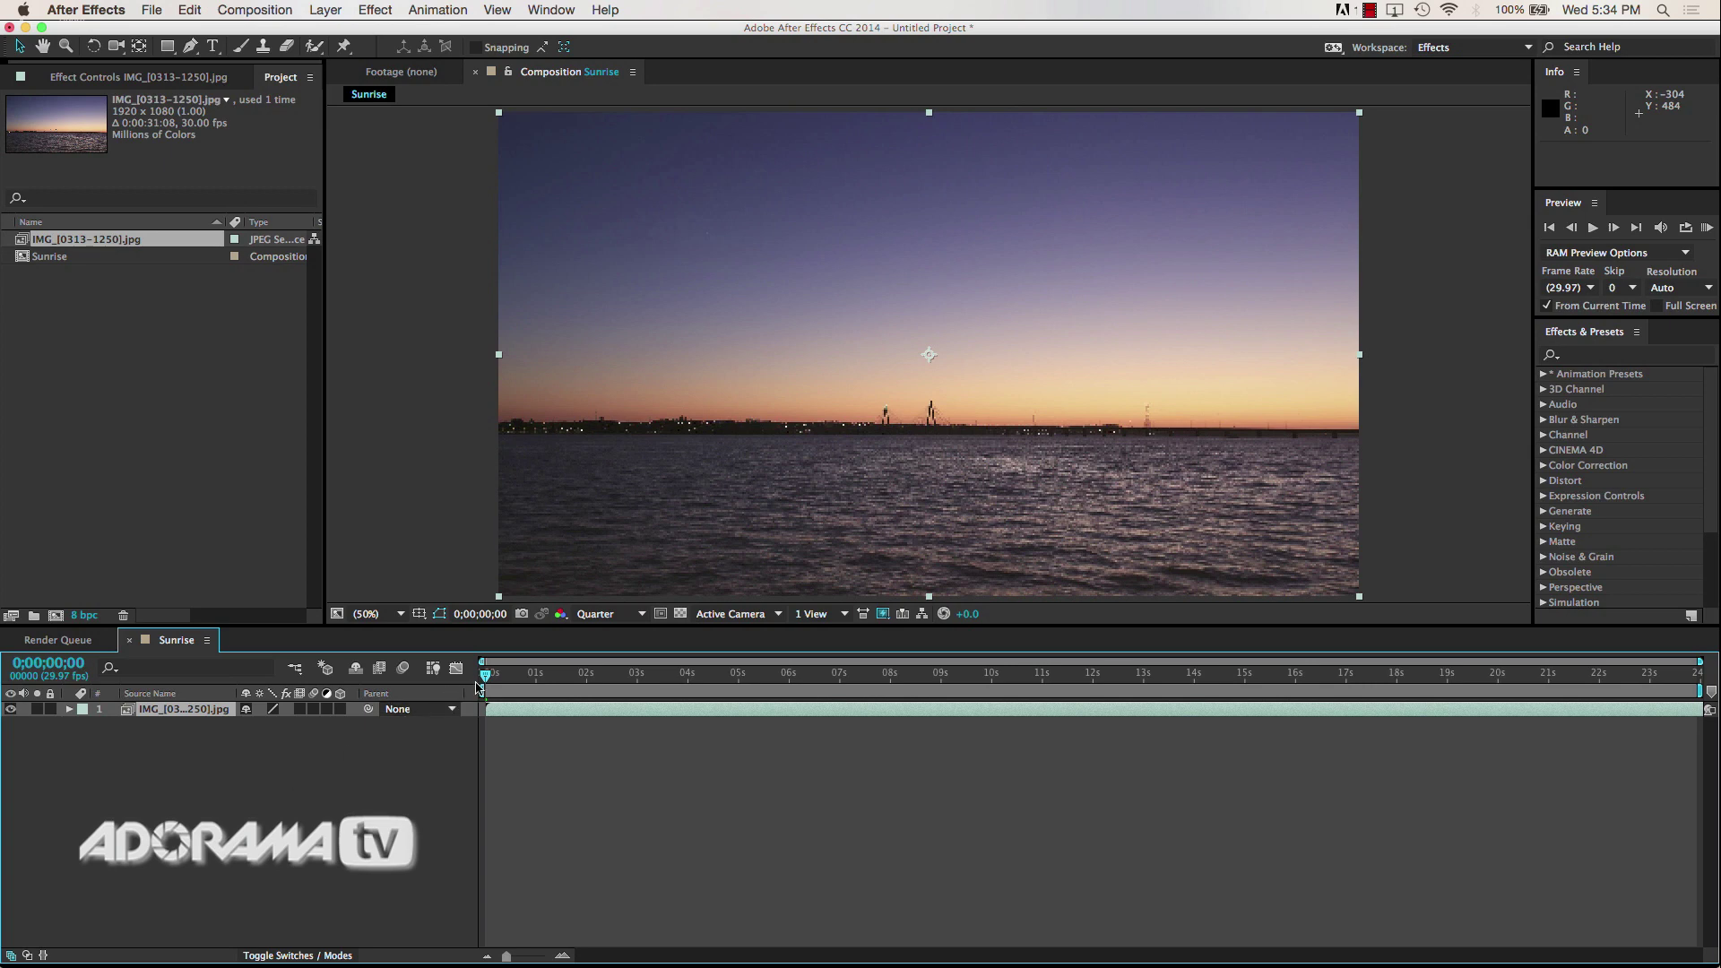
mouse_move(481, 685)
mouse_down()
mouse_move(847, 688)
mouse_move(826, 703)
mouse_move(474, 688)
mouse_up()
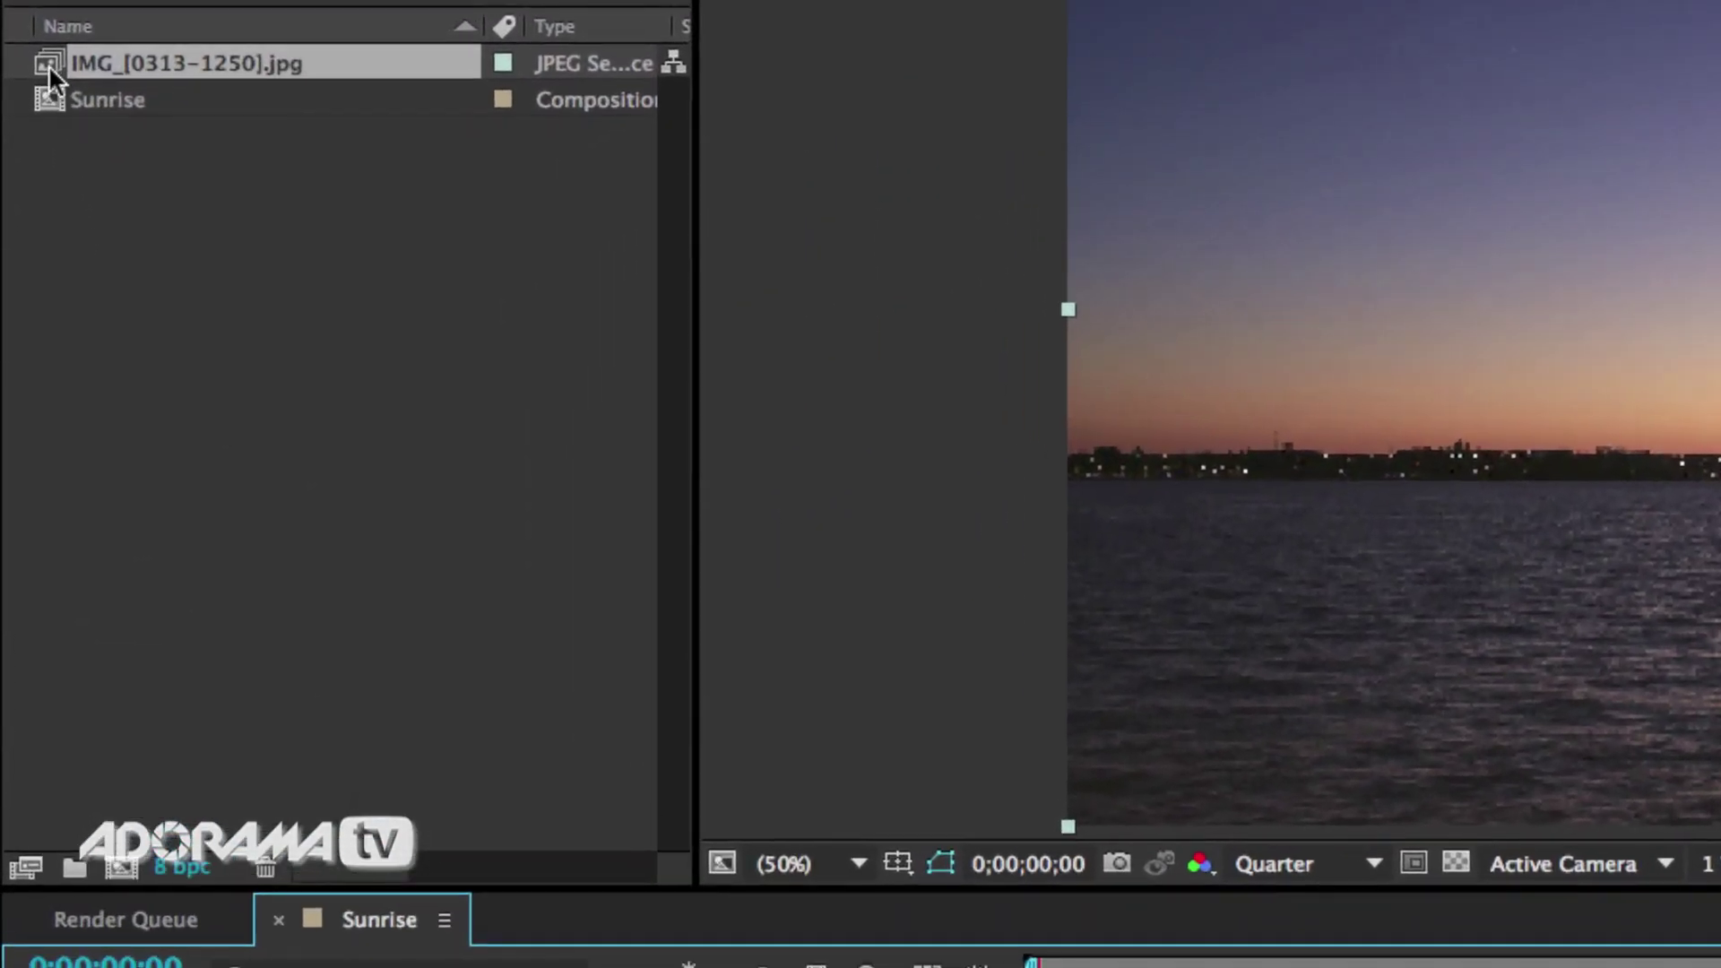
Step: Check the assumed frame rate in the image sequence's main Interpret Footage settings, leaving them as they are
right_click(49, 64)
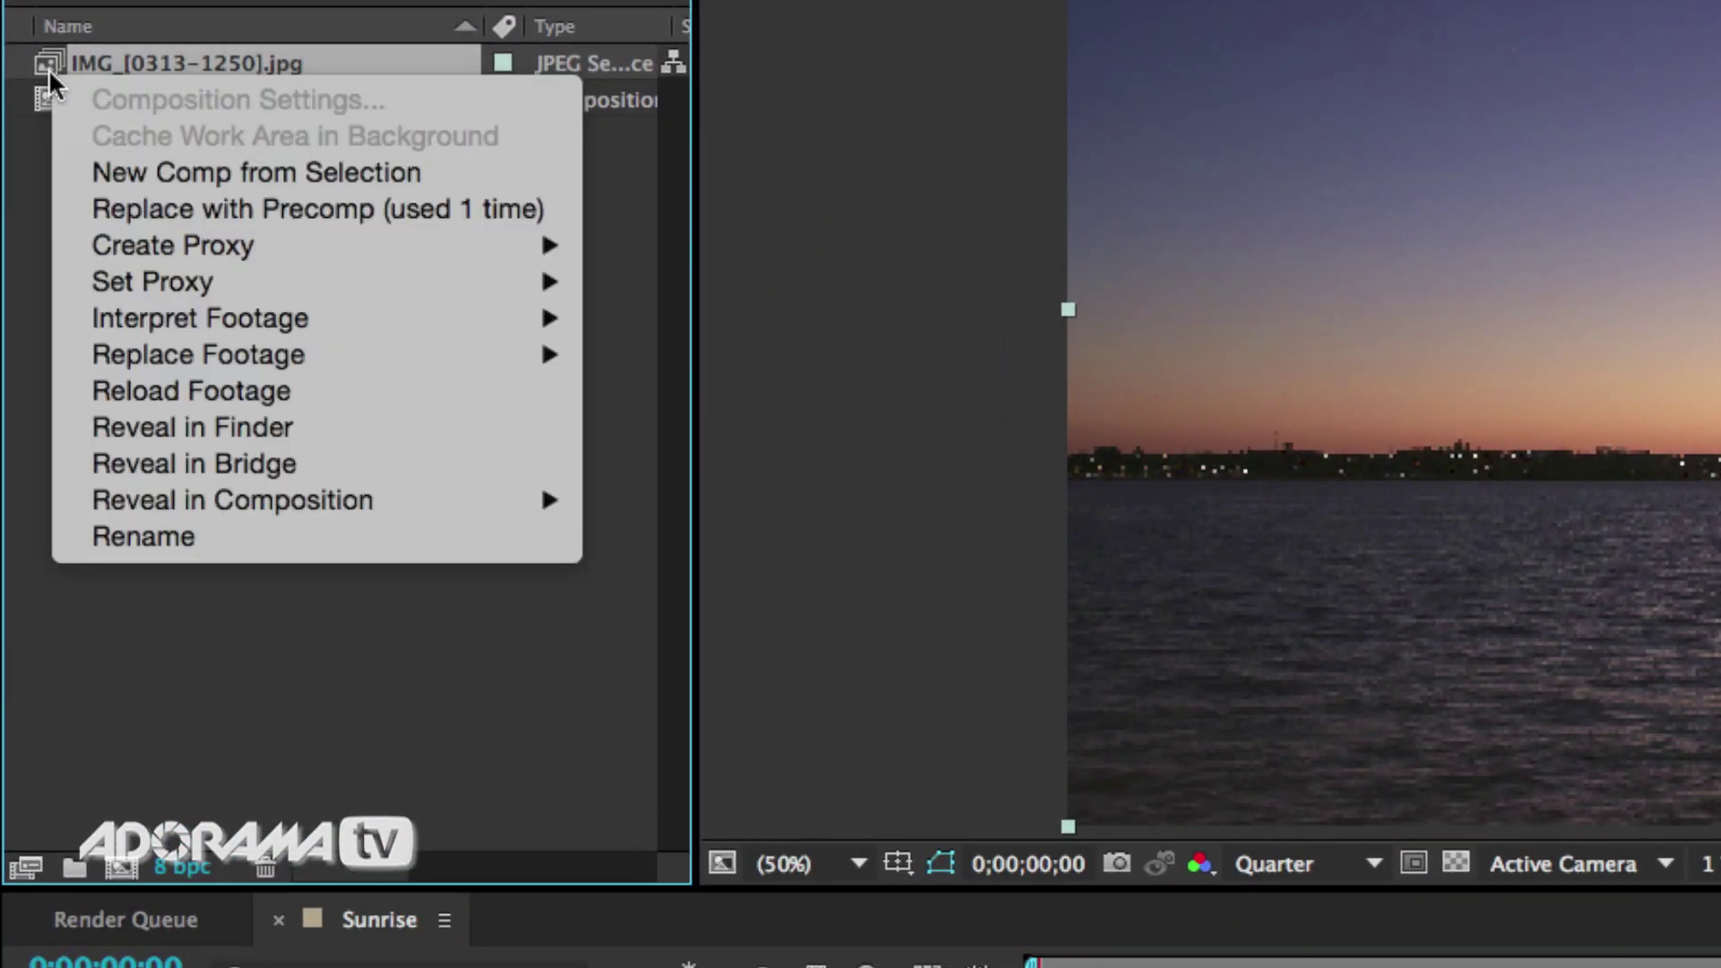
mouse_move(126, 321)
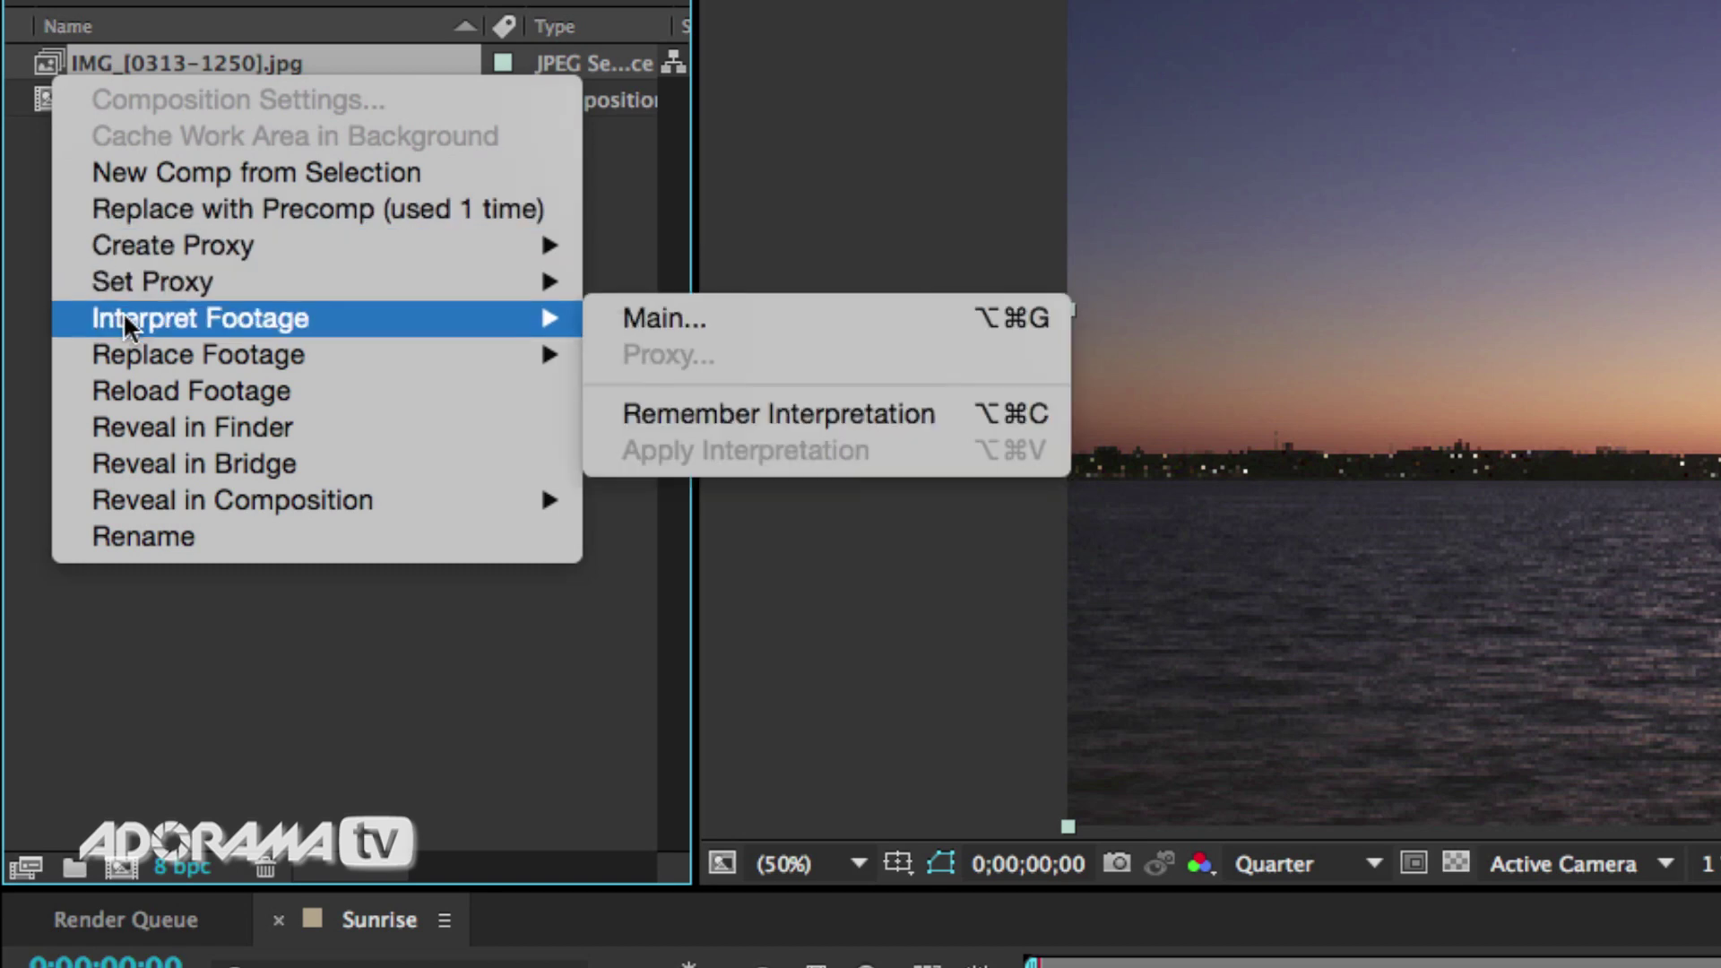
click(648, 307)
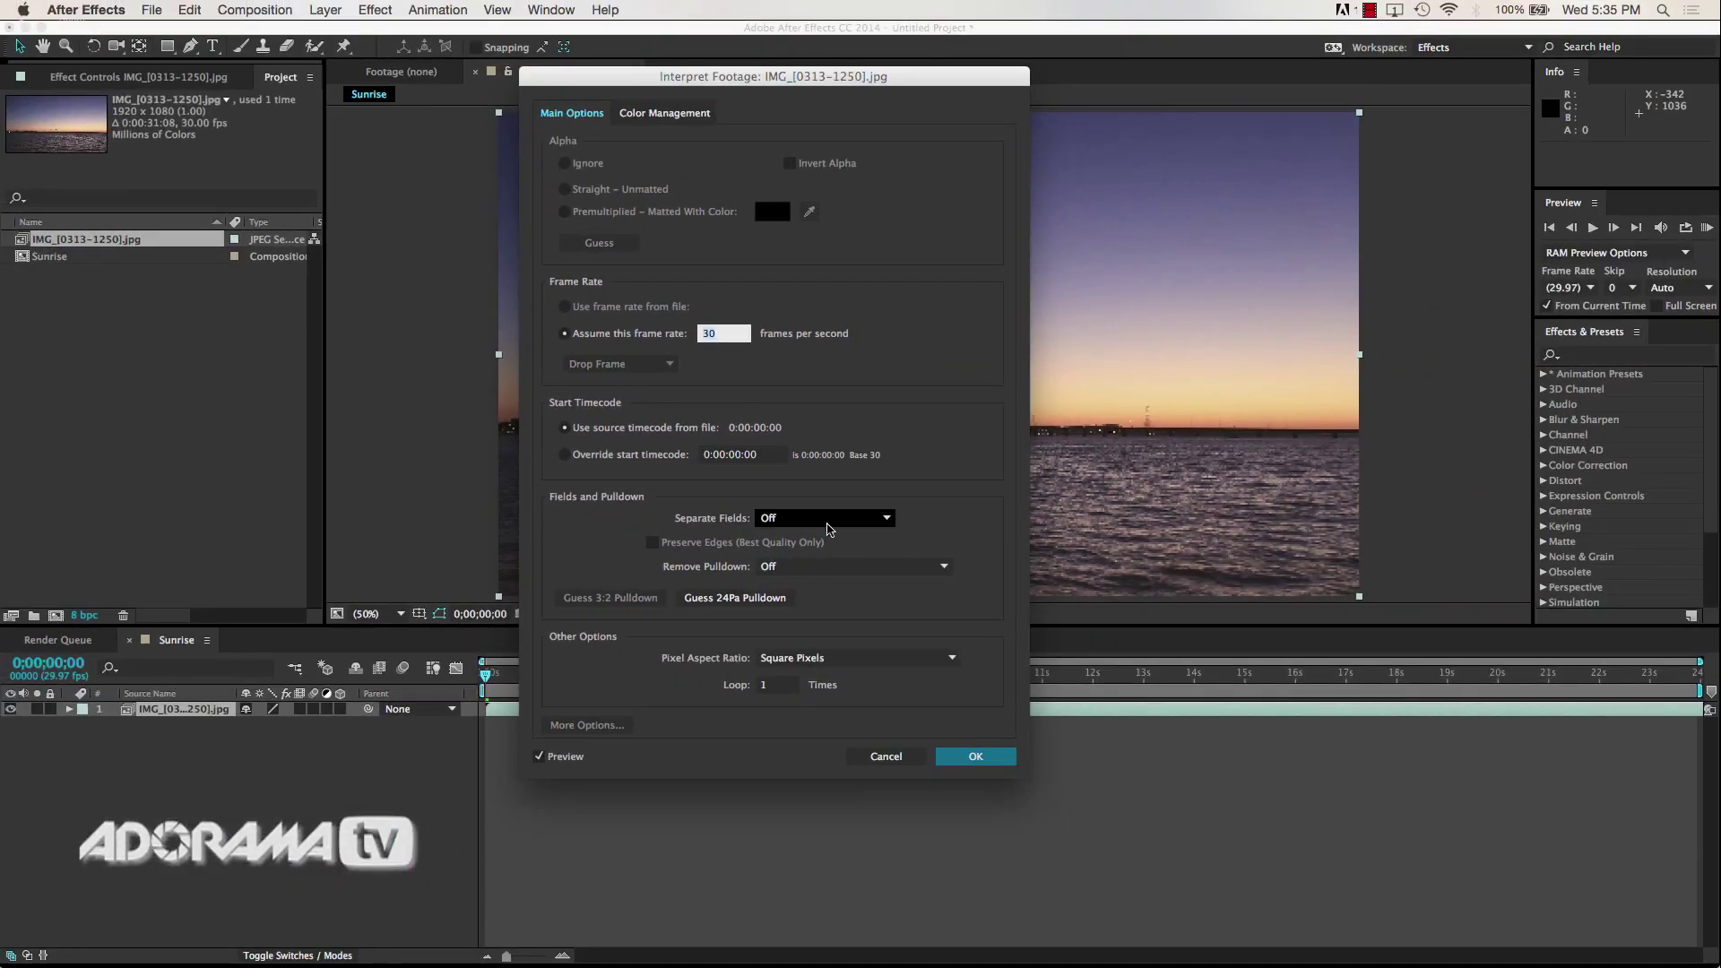
click(886, 758)
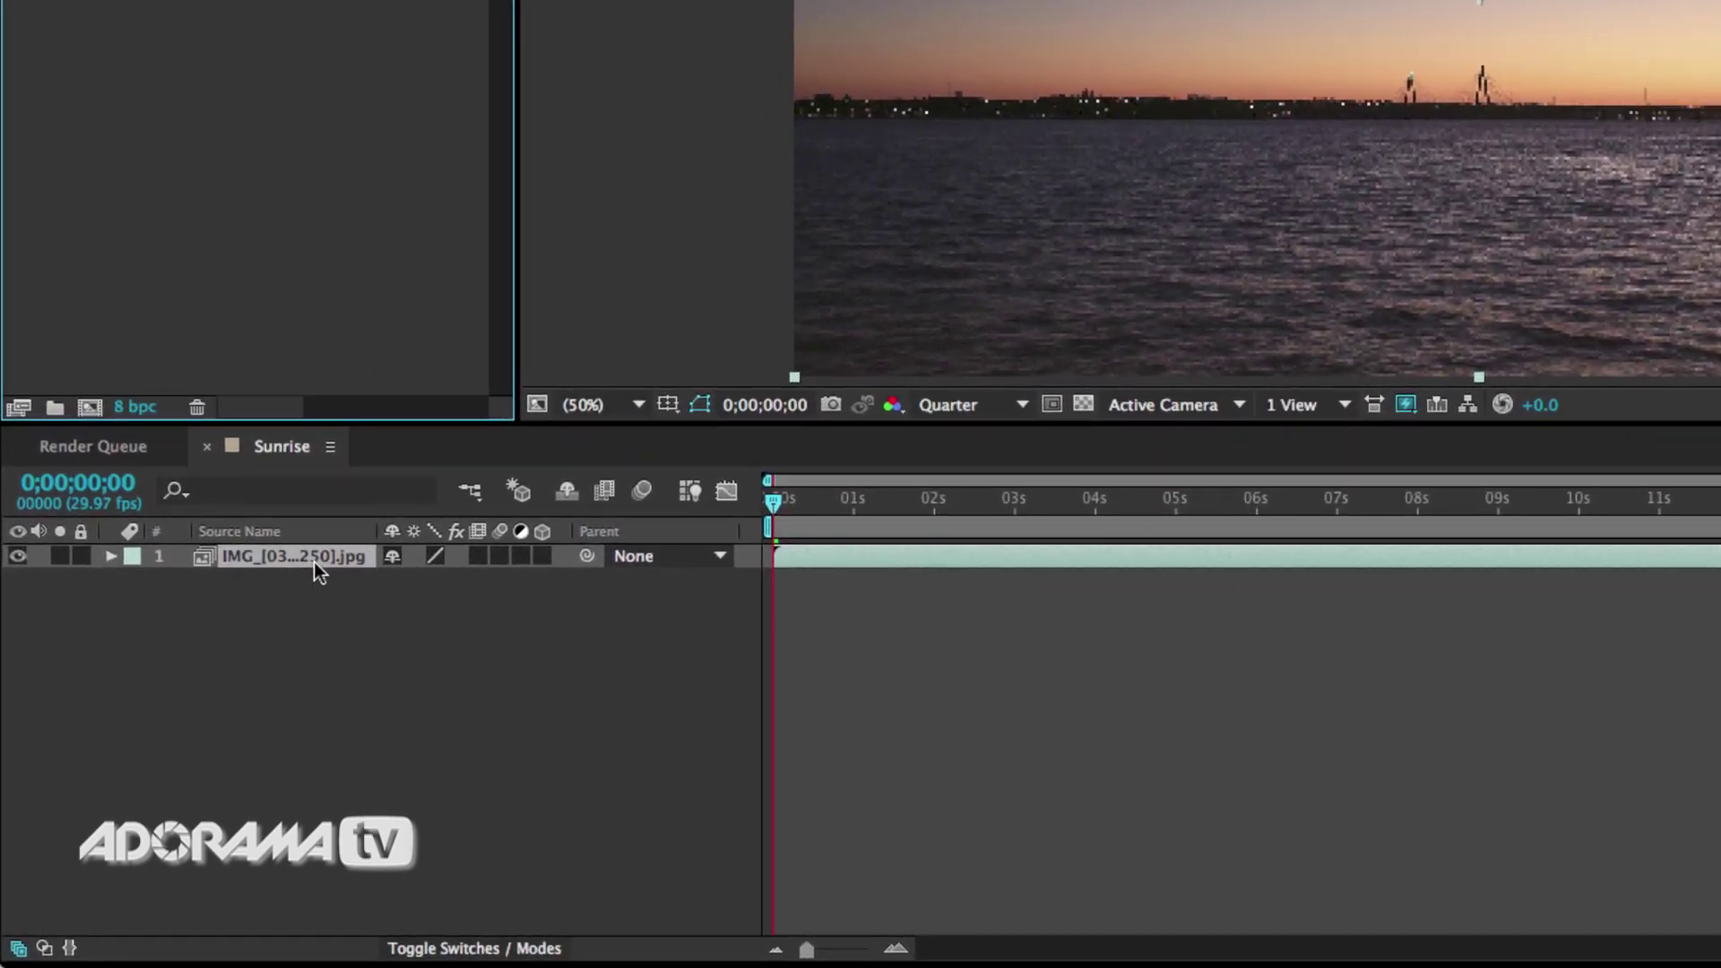
Step: Apply Time Stretch to the image sequence layer with a stretch factor of 50 and preview the playback
right_click(313, 562)
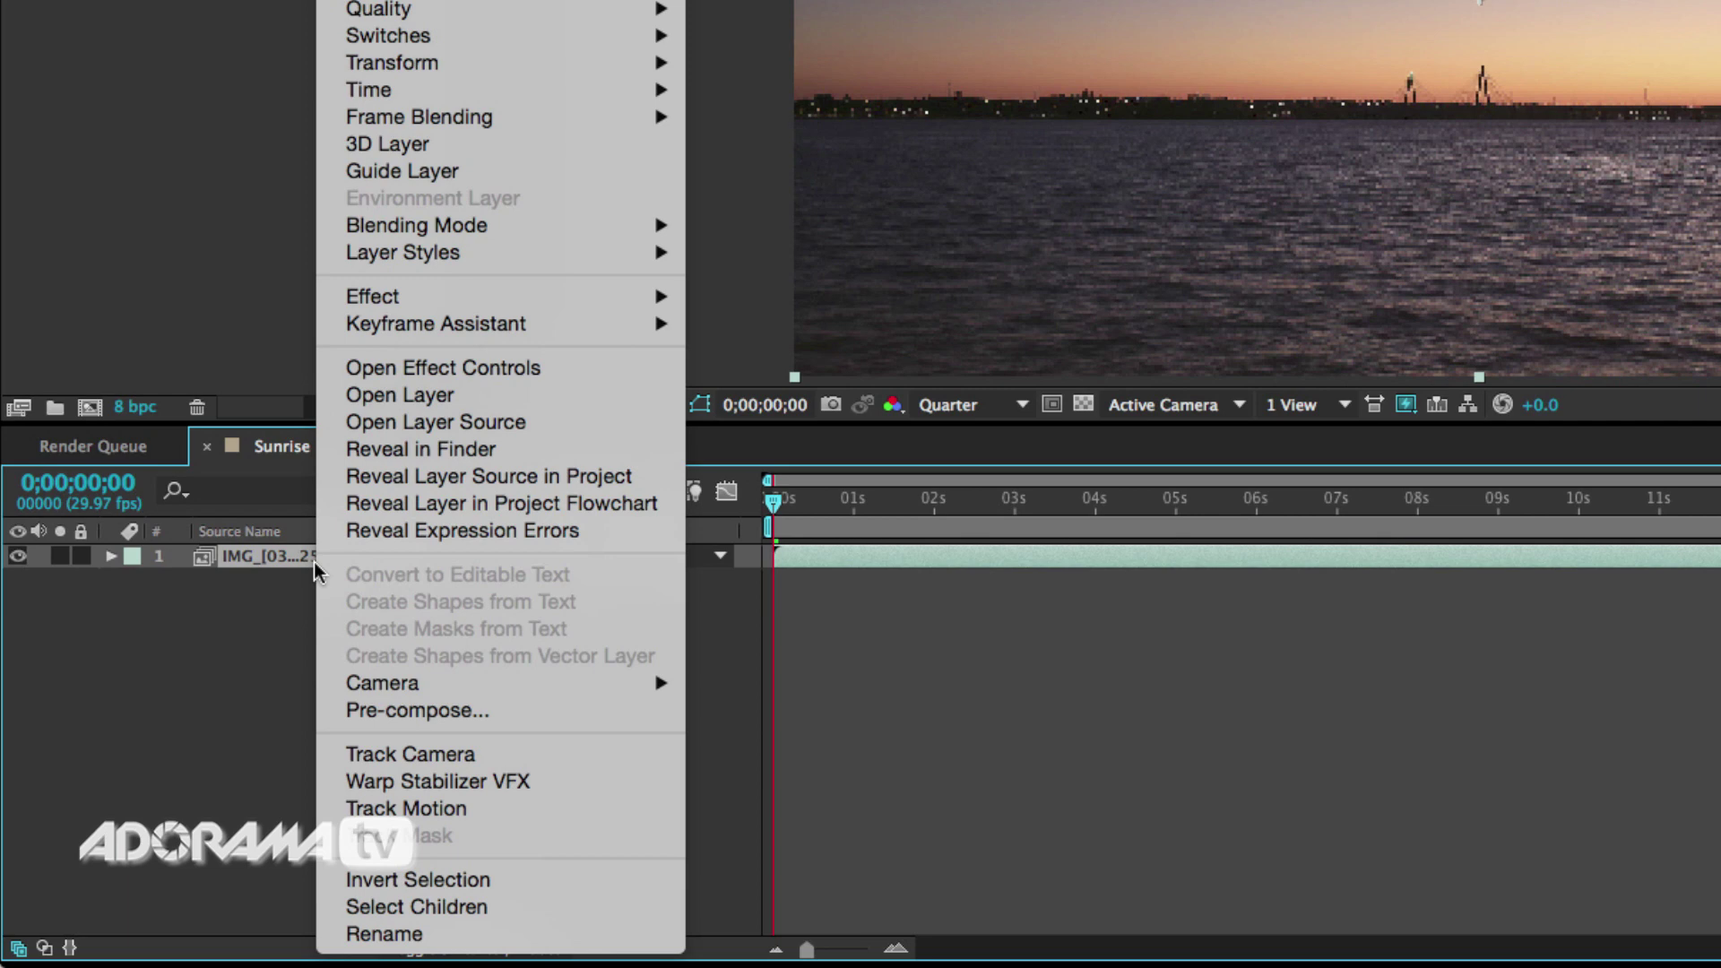
mouse_move(522, 100)
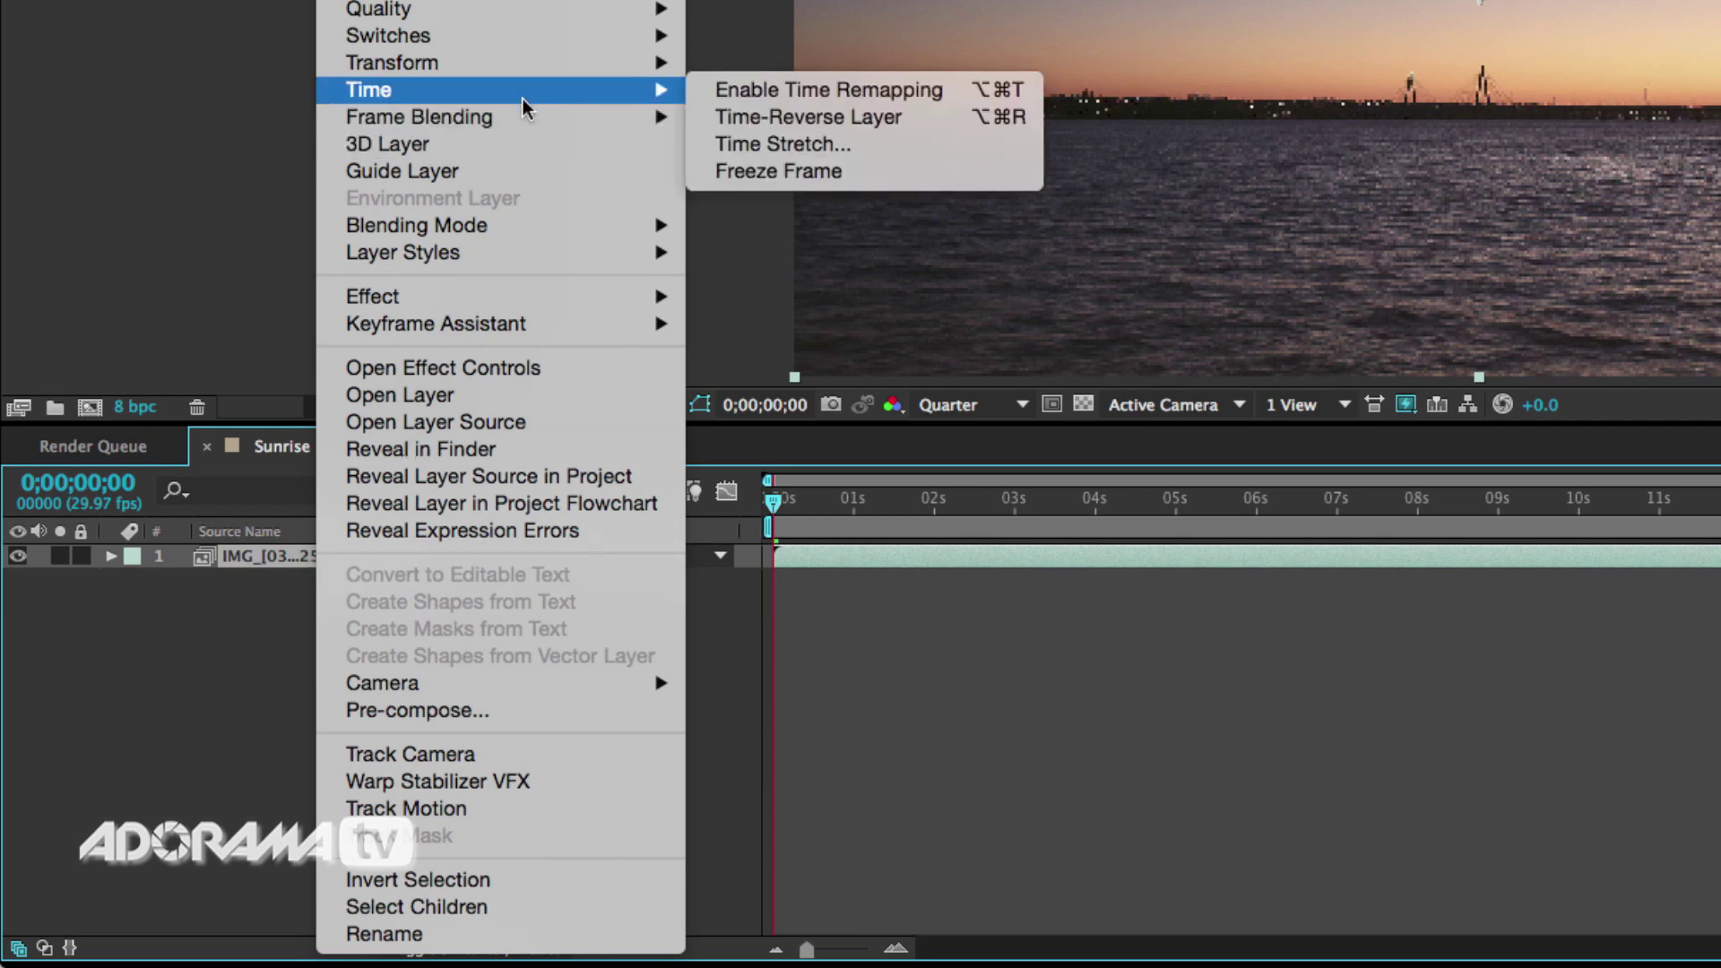
click(792, 154)
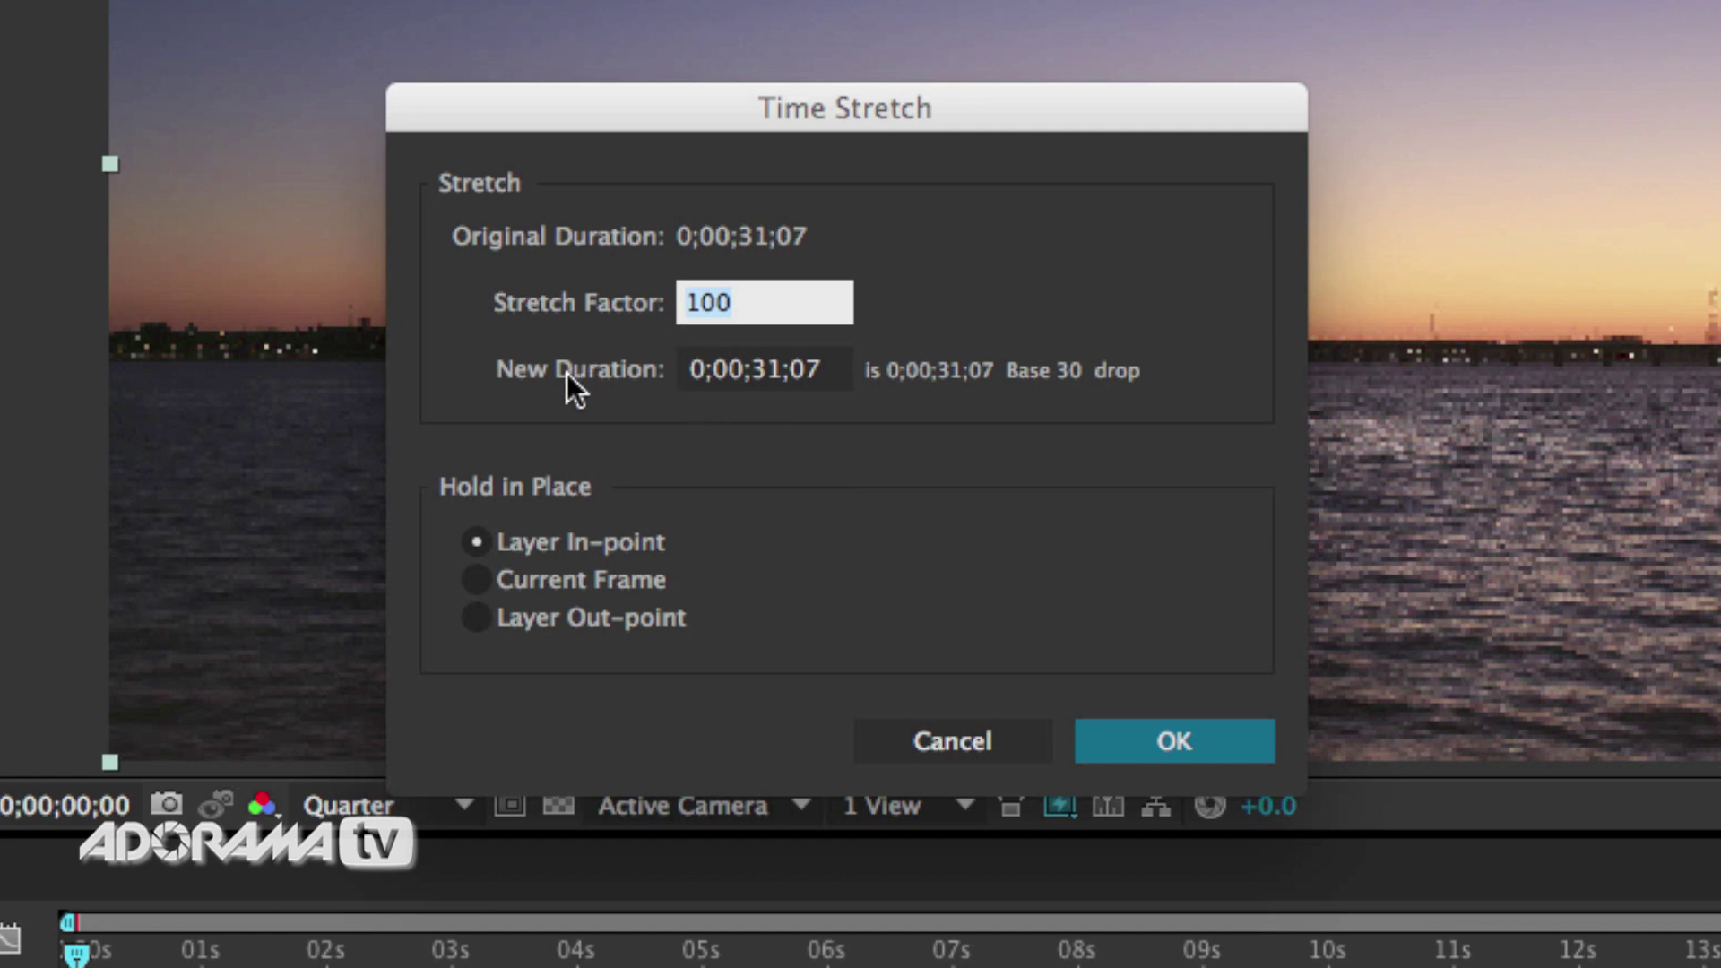
text(50)
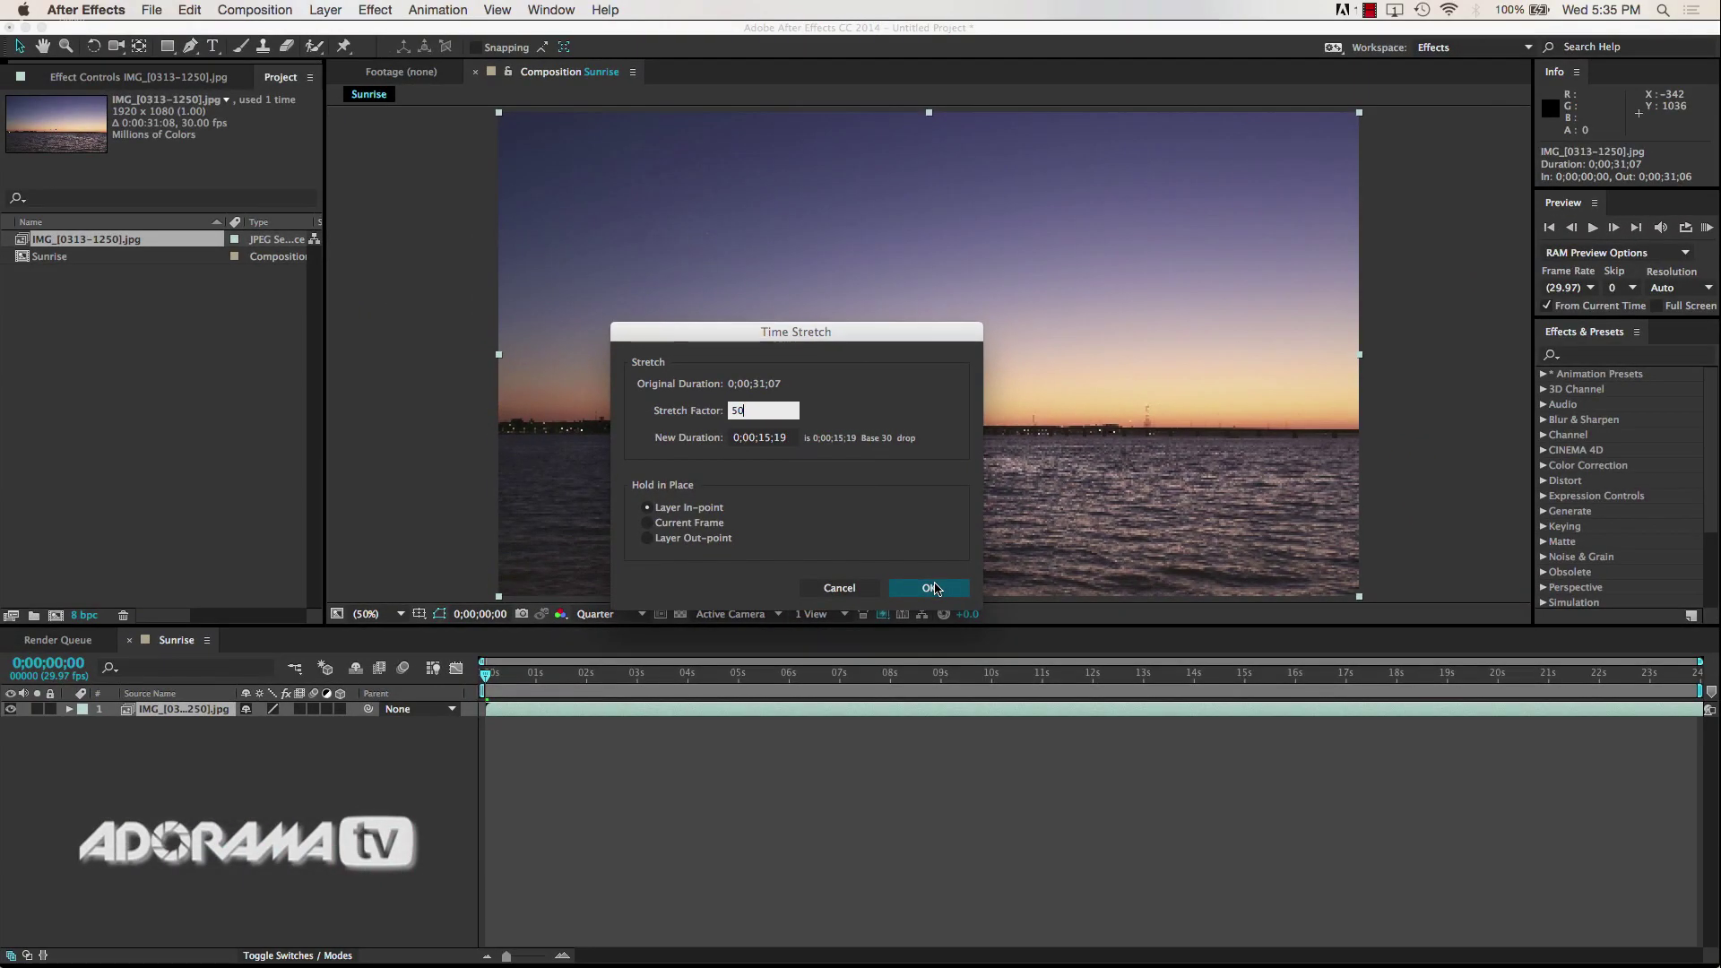
click(1155, 729)
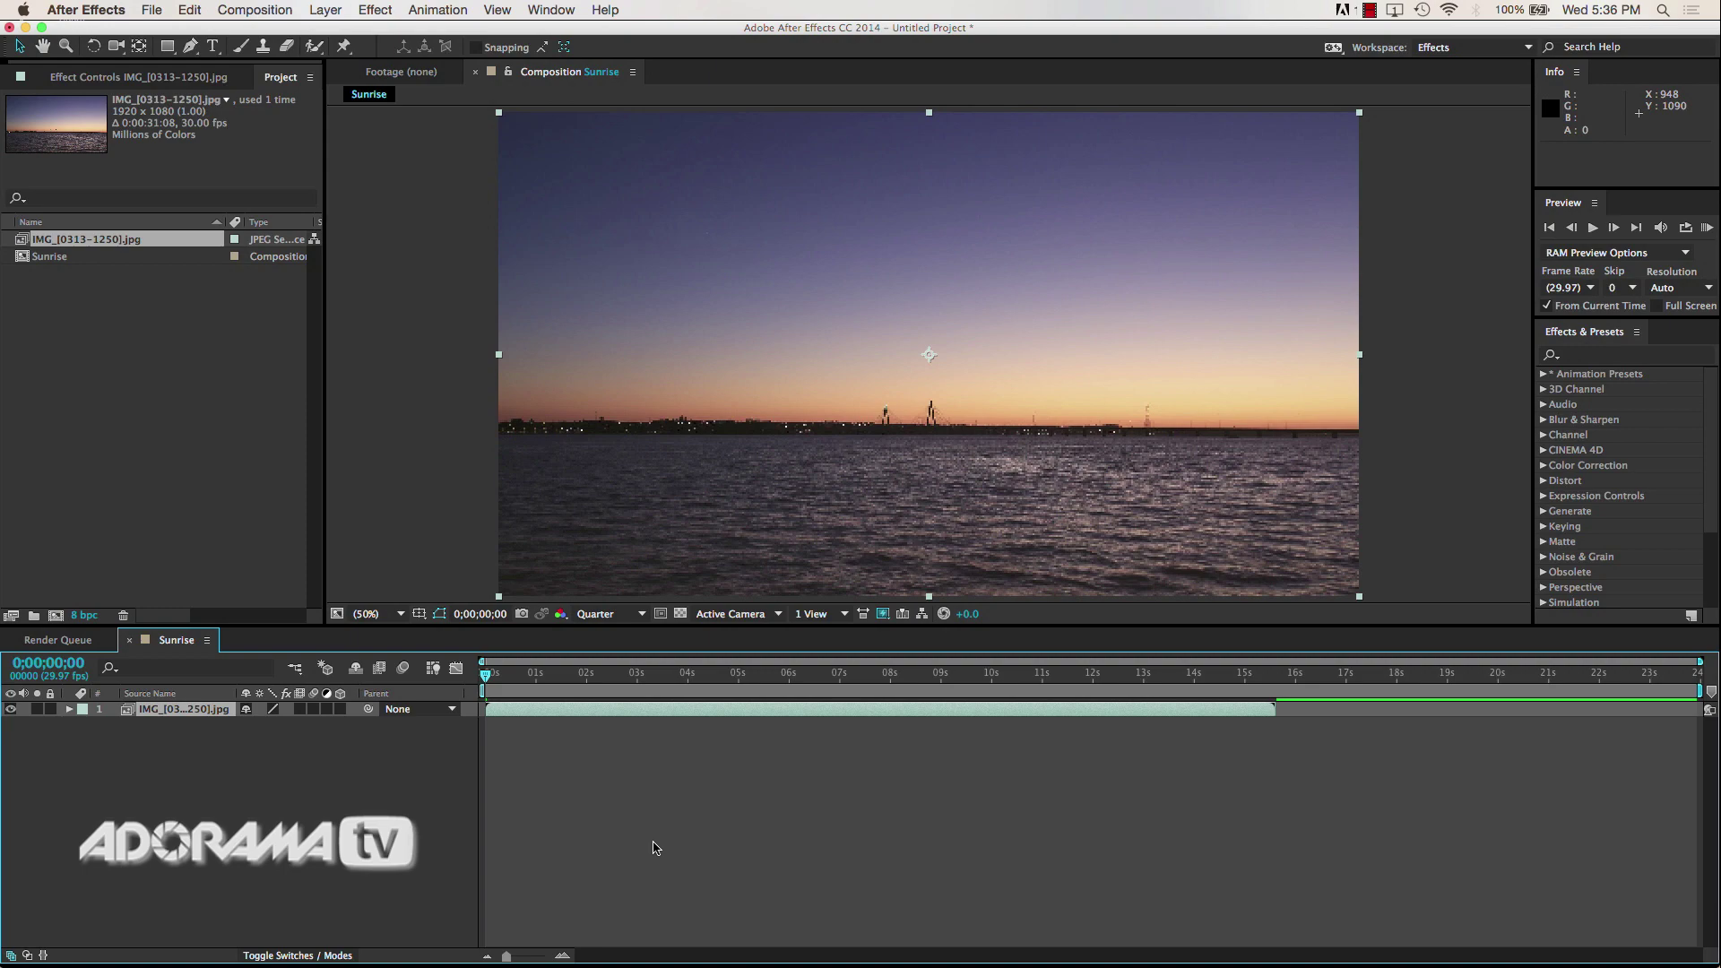
key(space)
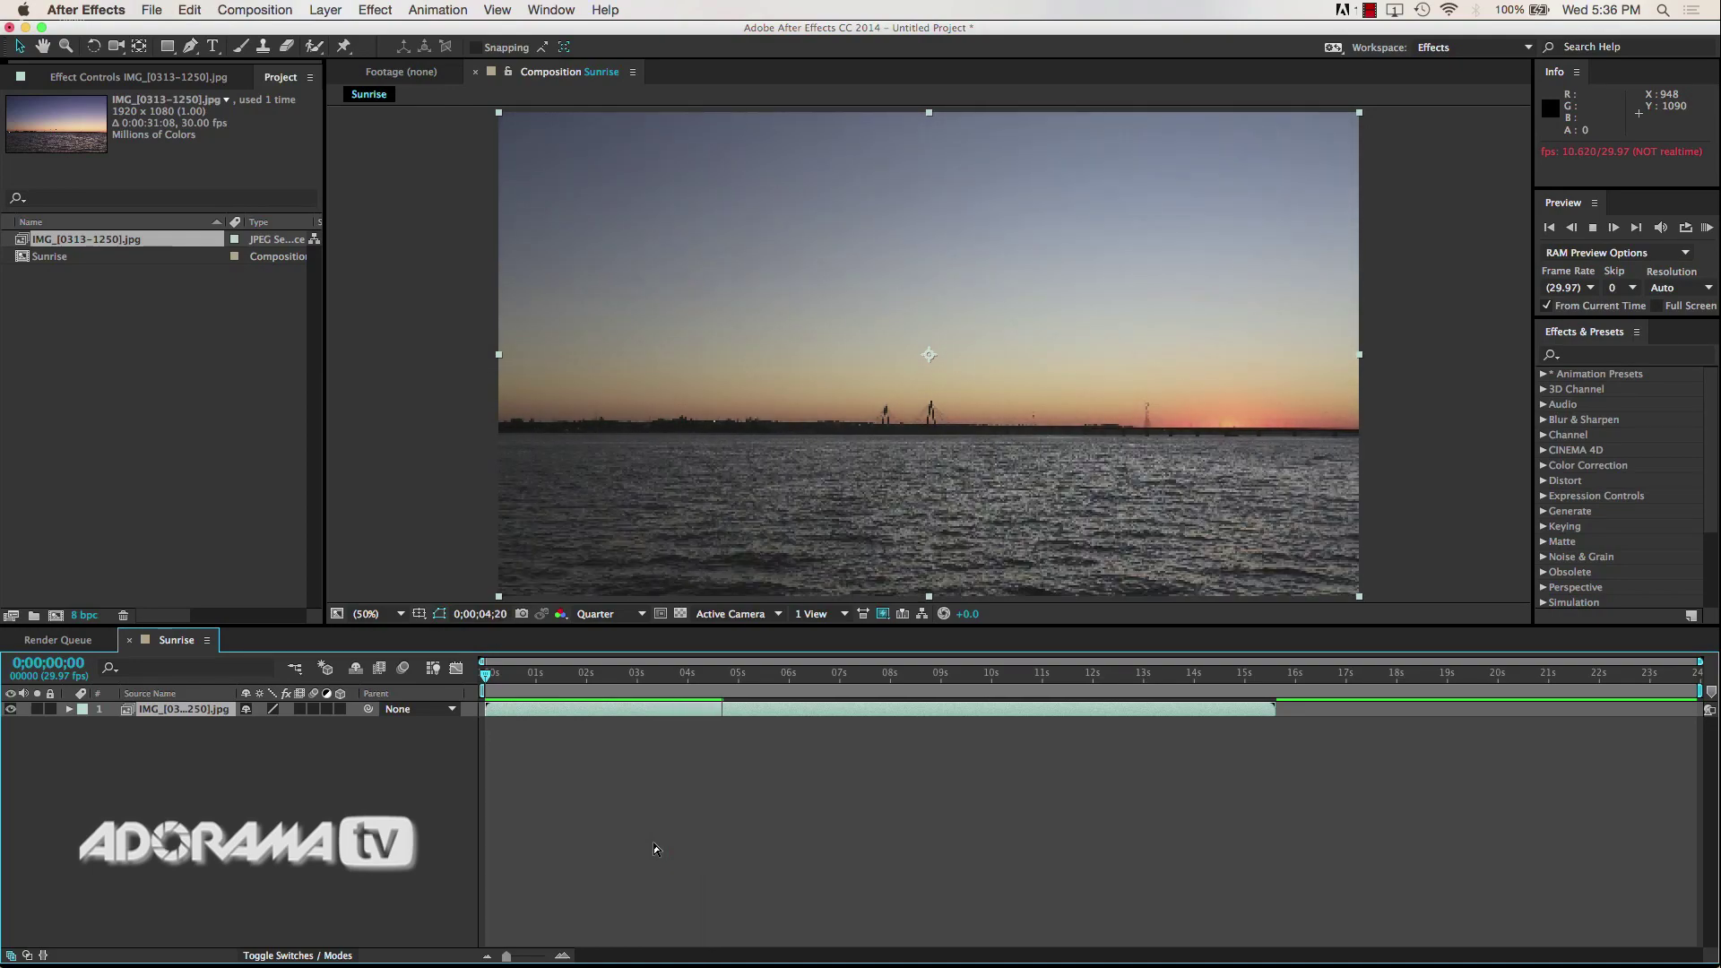
key(space)
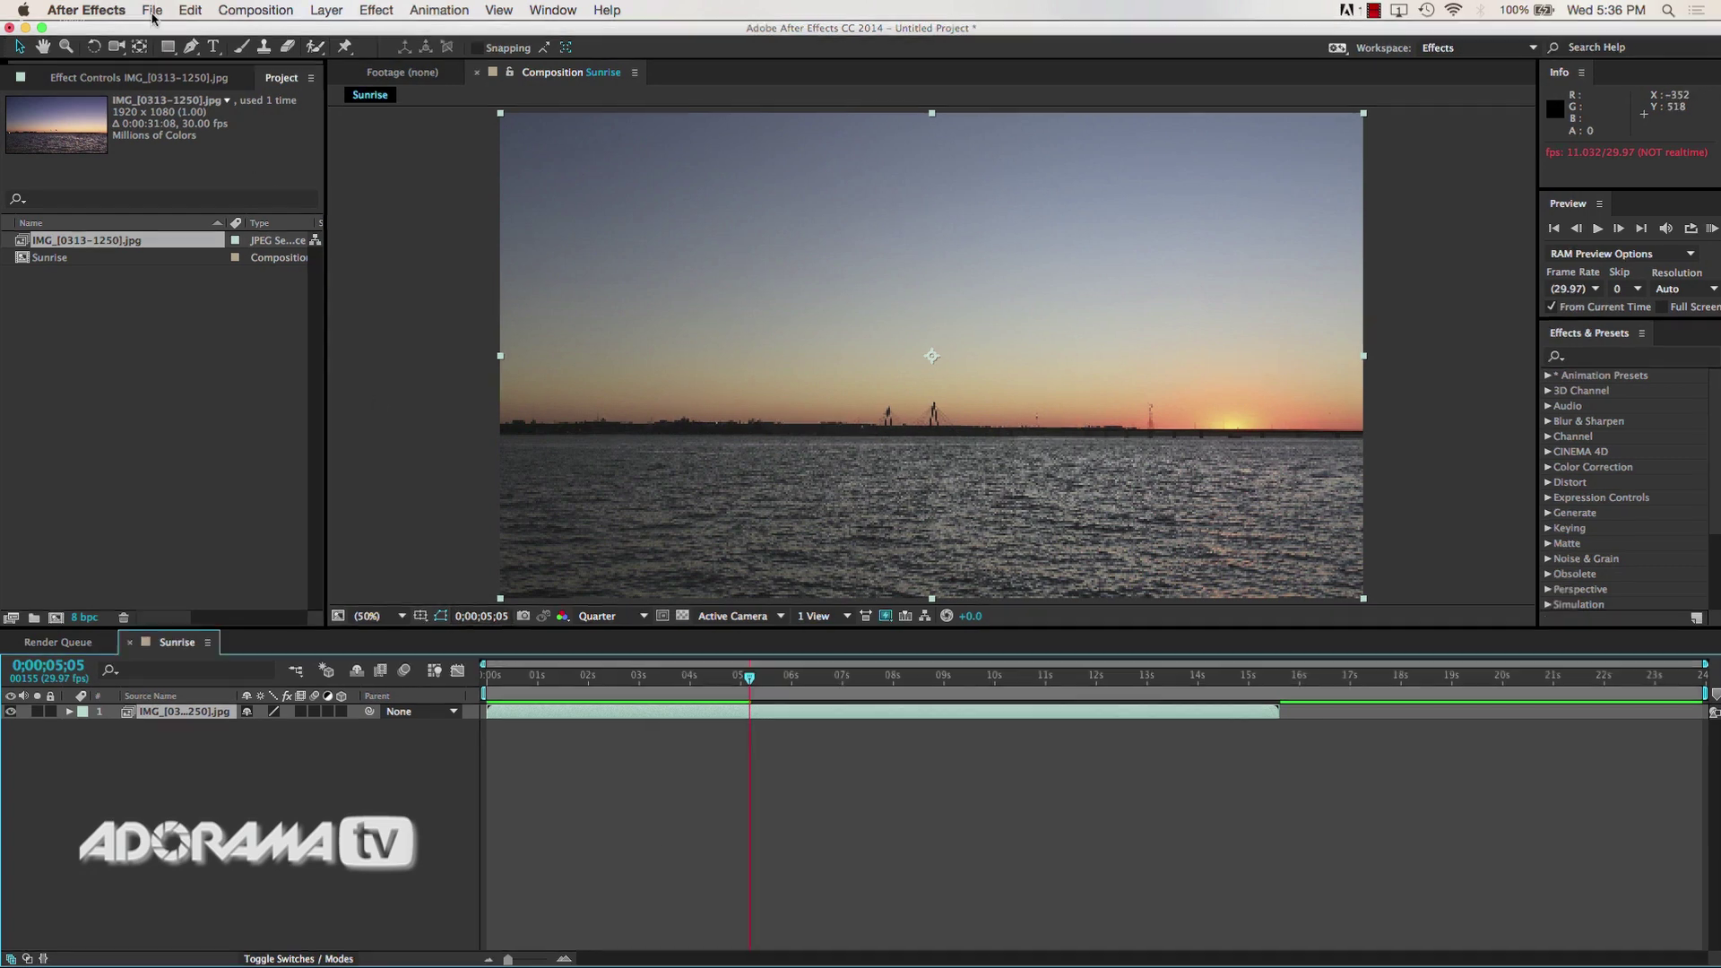
Step: Export the Sunrise composition to the Adobe Media Encoder queue
click(152, 11)
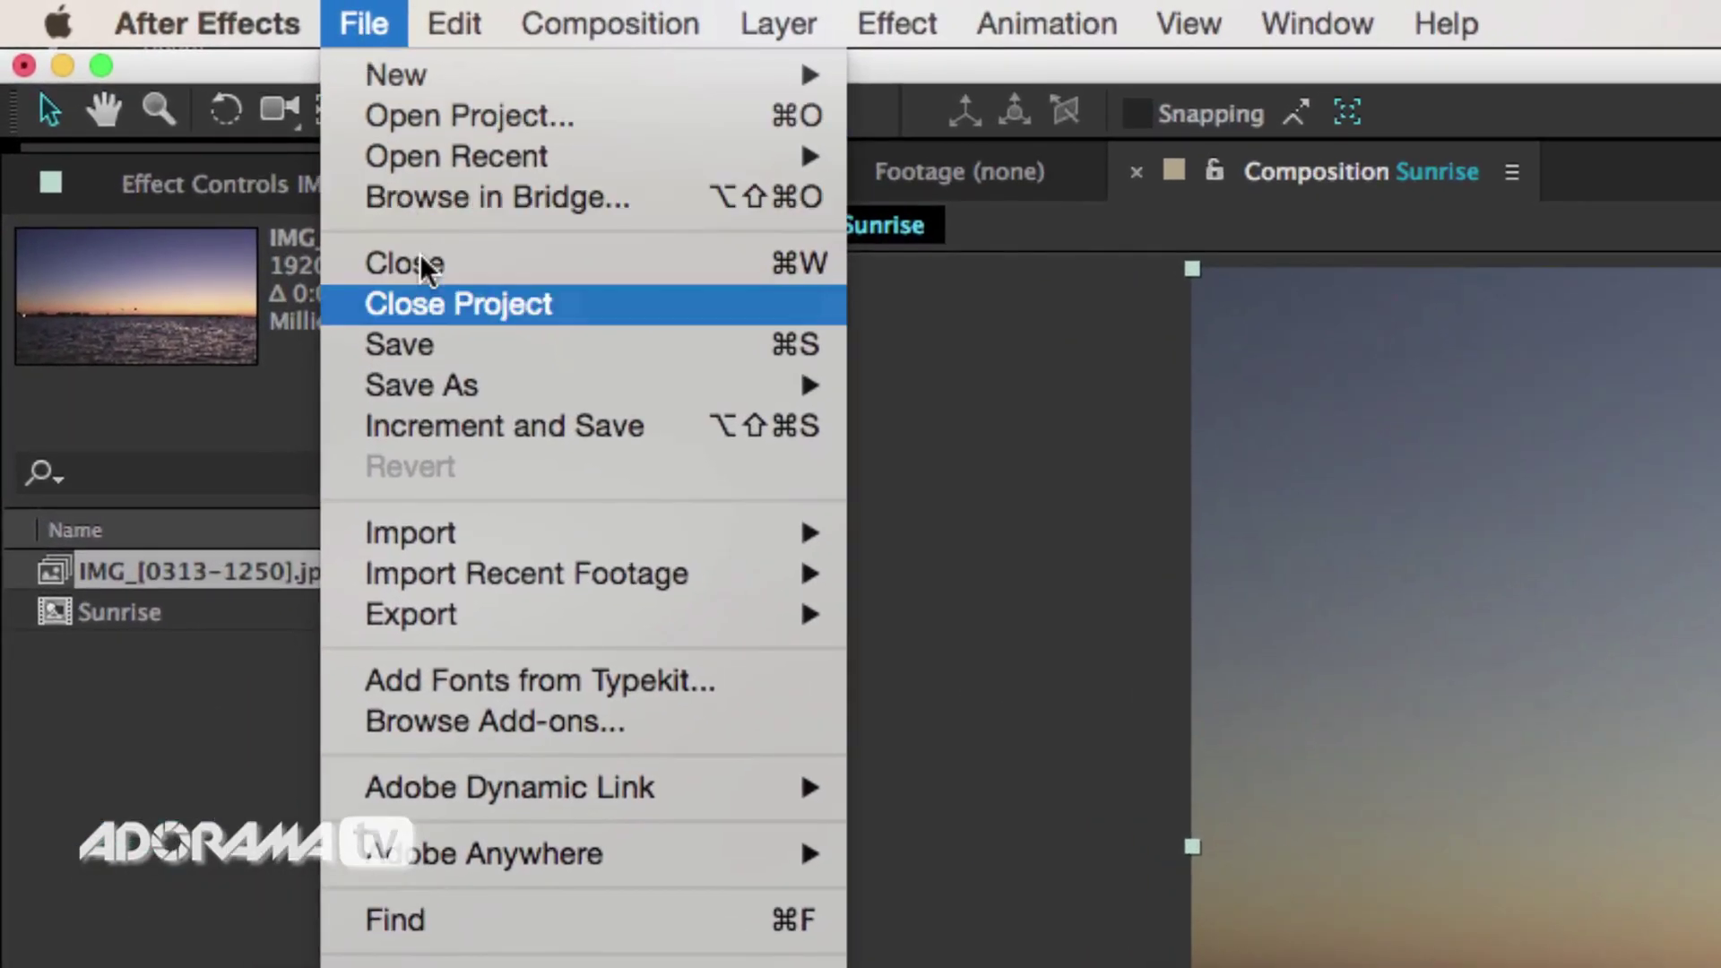
mouse_move(524, 624)
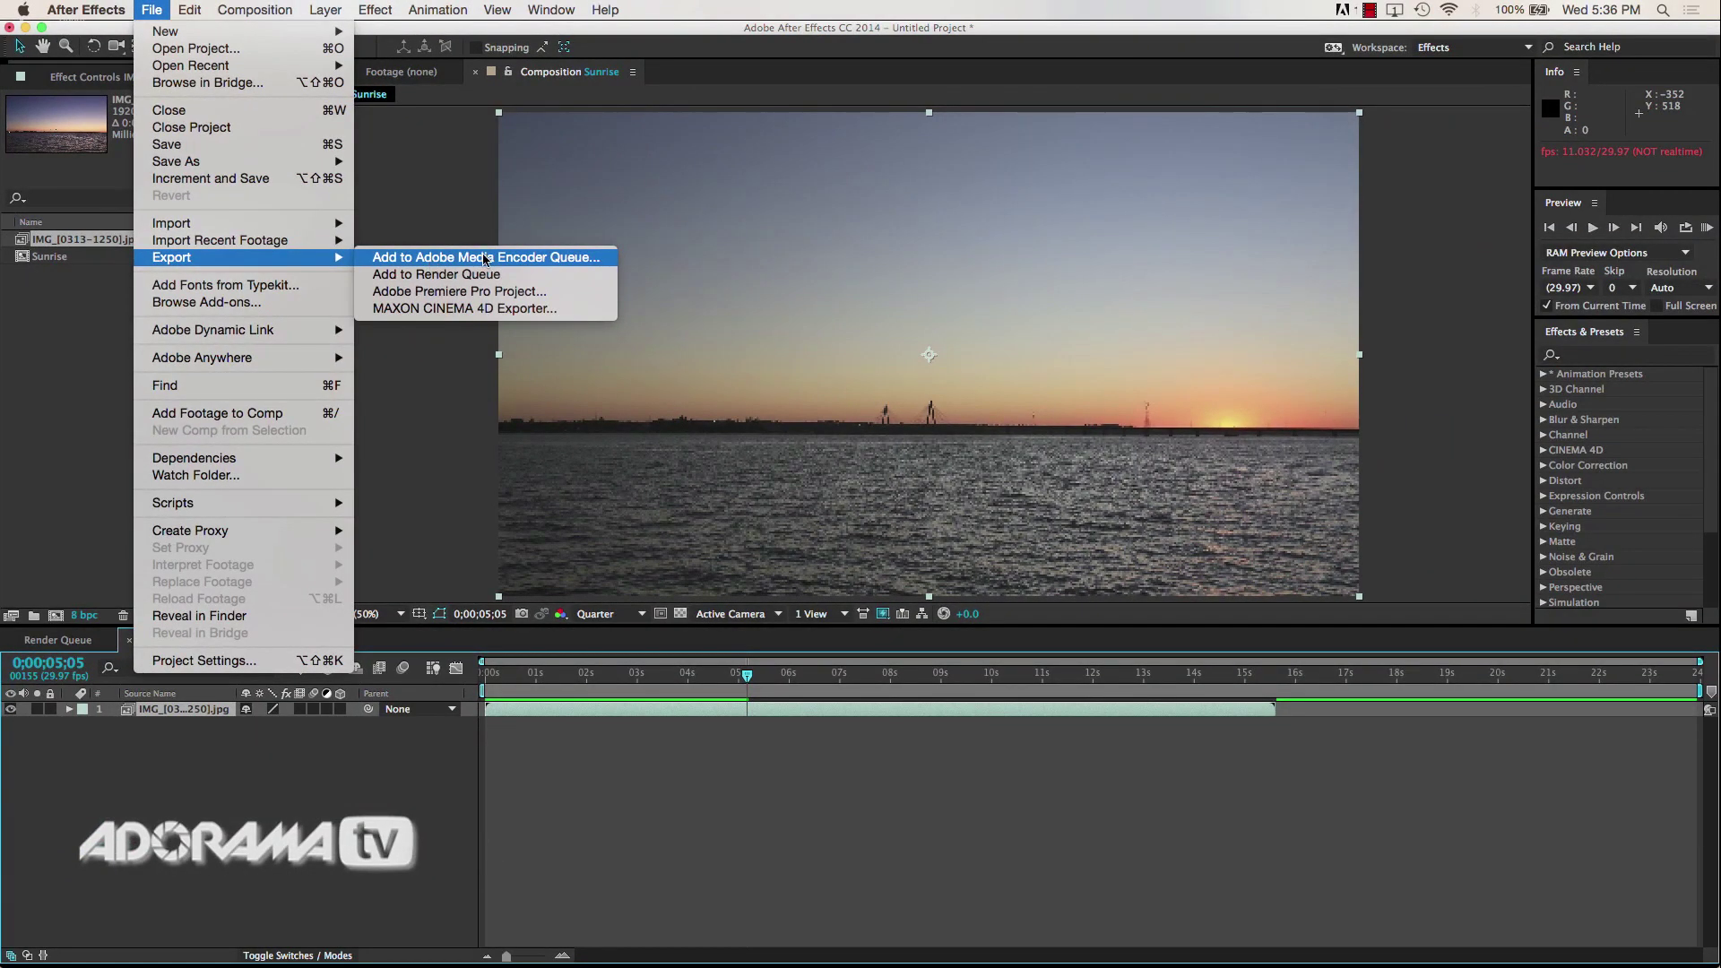
click(536, 264)
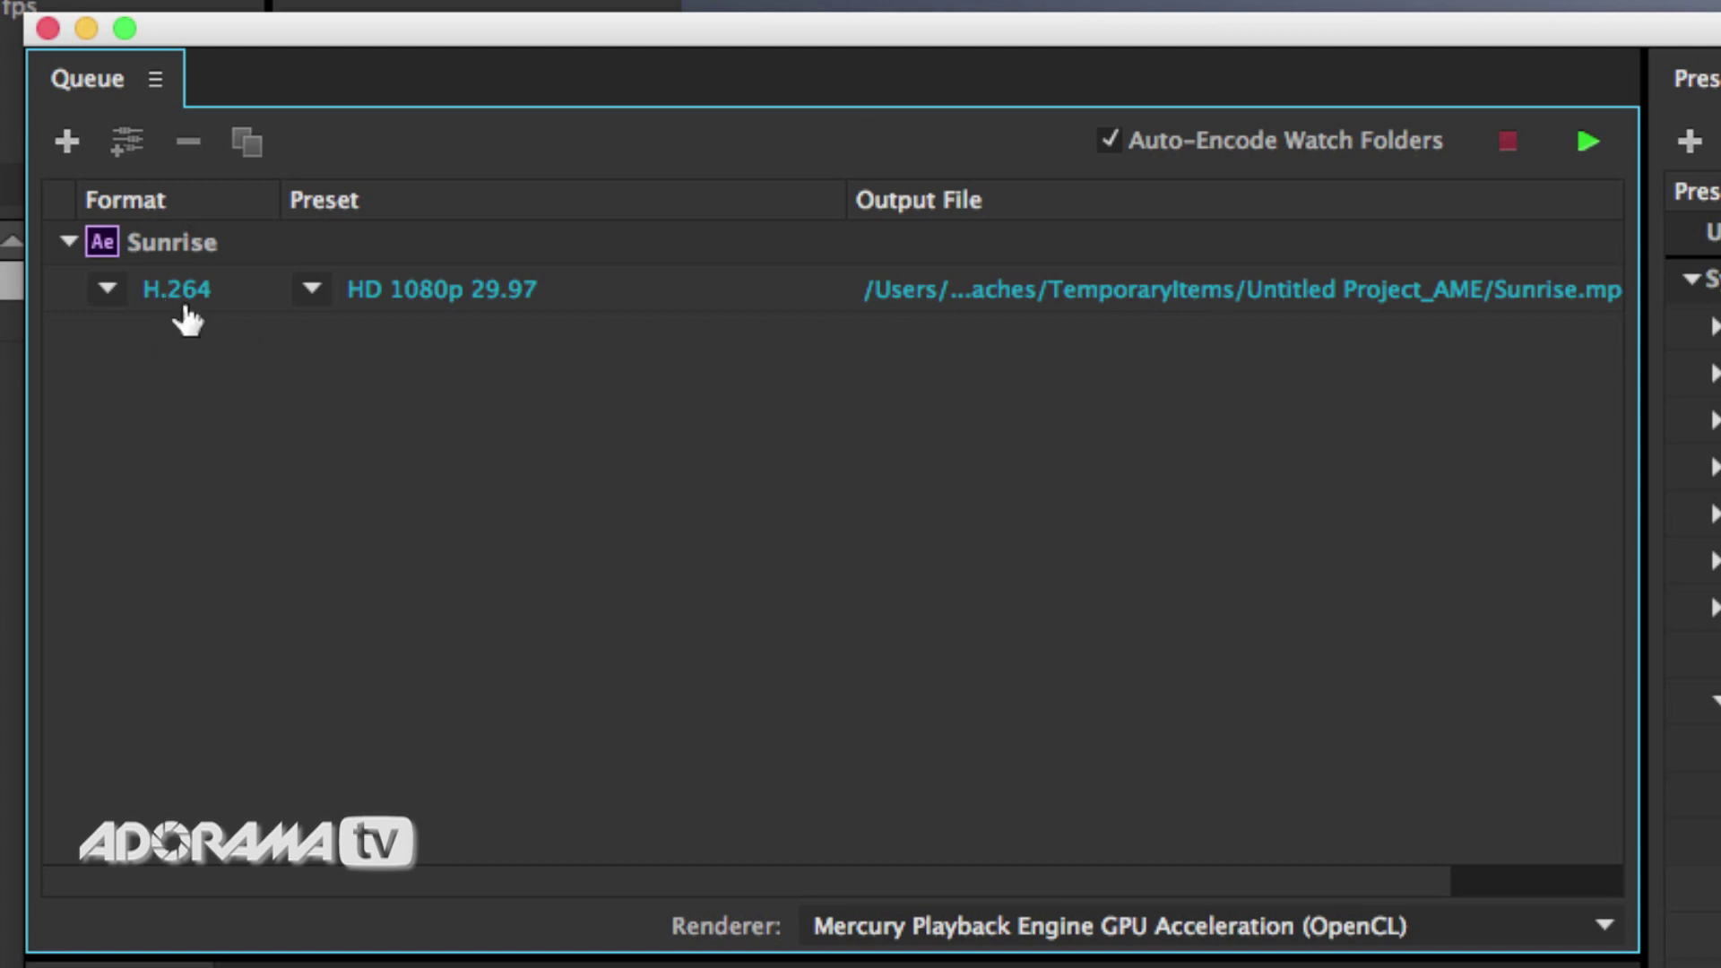
Step: Set the queued Sunrise export to H.264 format with the YouTube 1080p HD preset
click(184, 306)
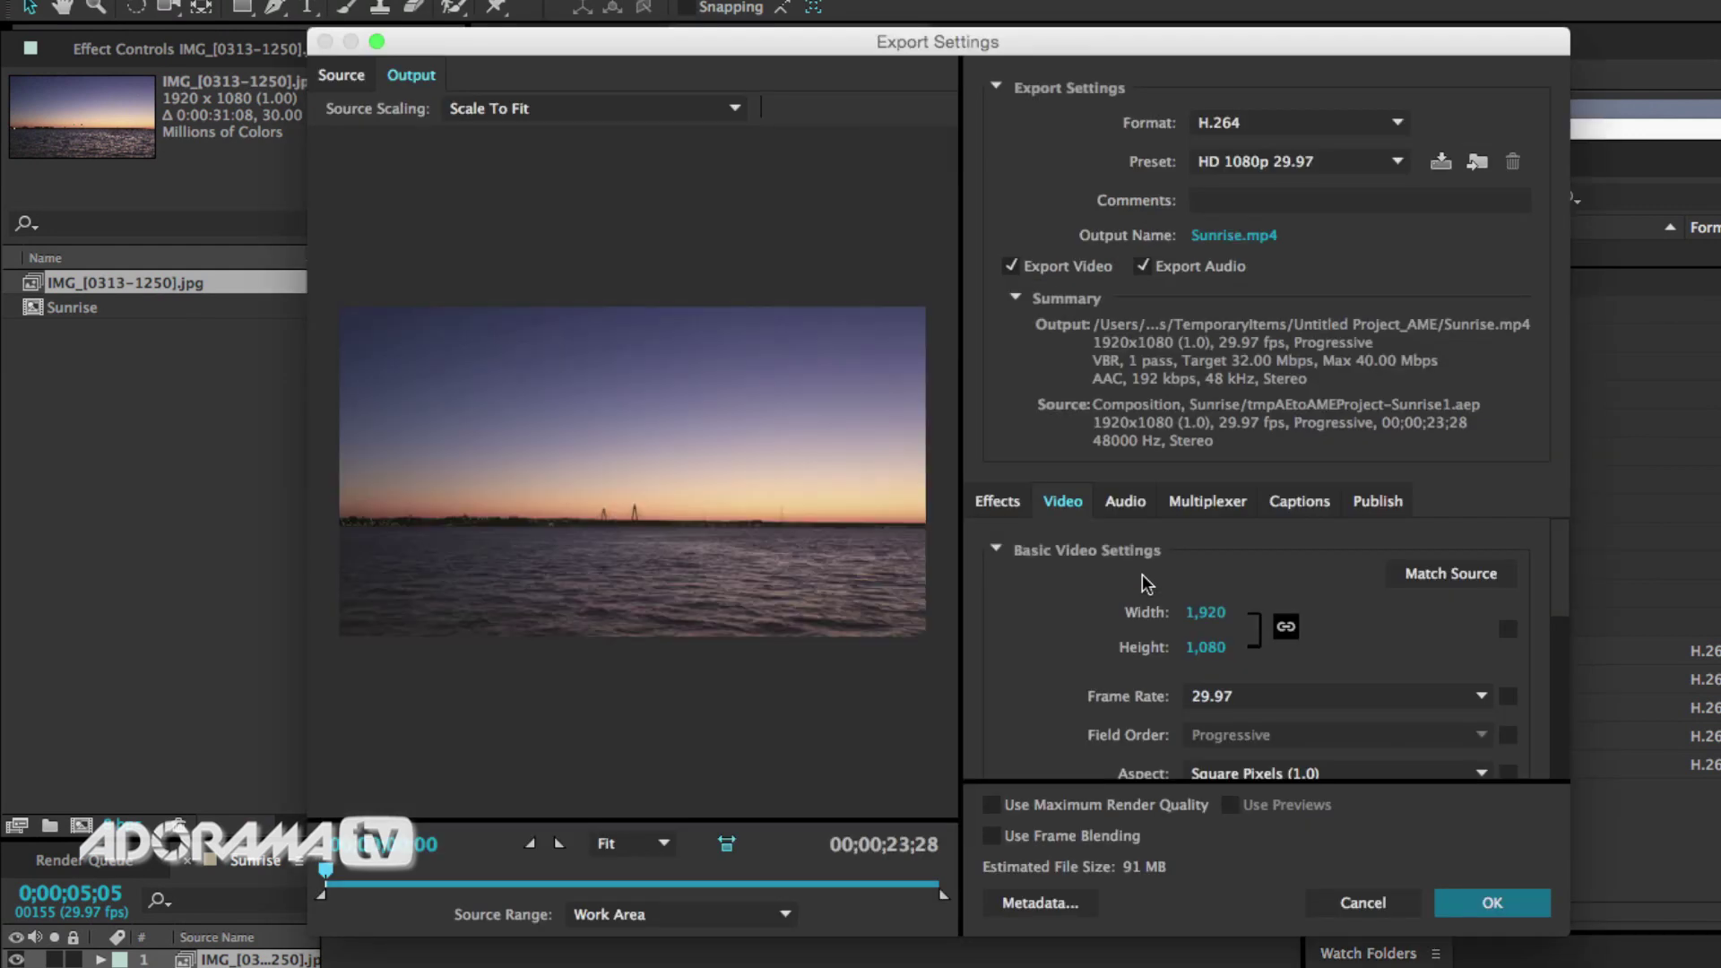
click(1245, 121)
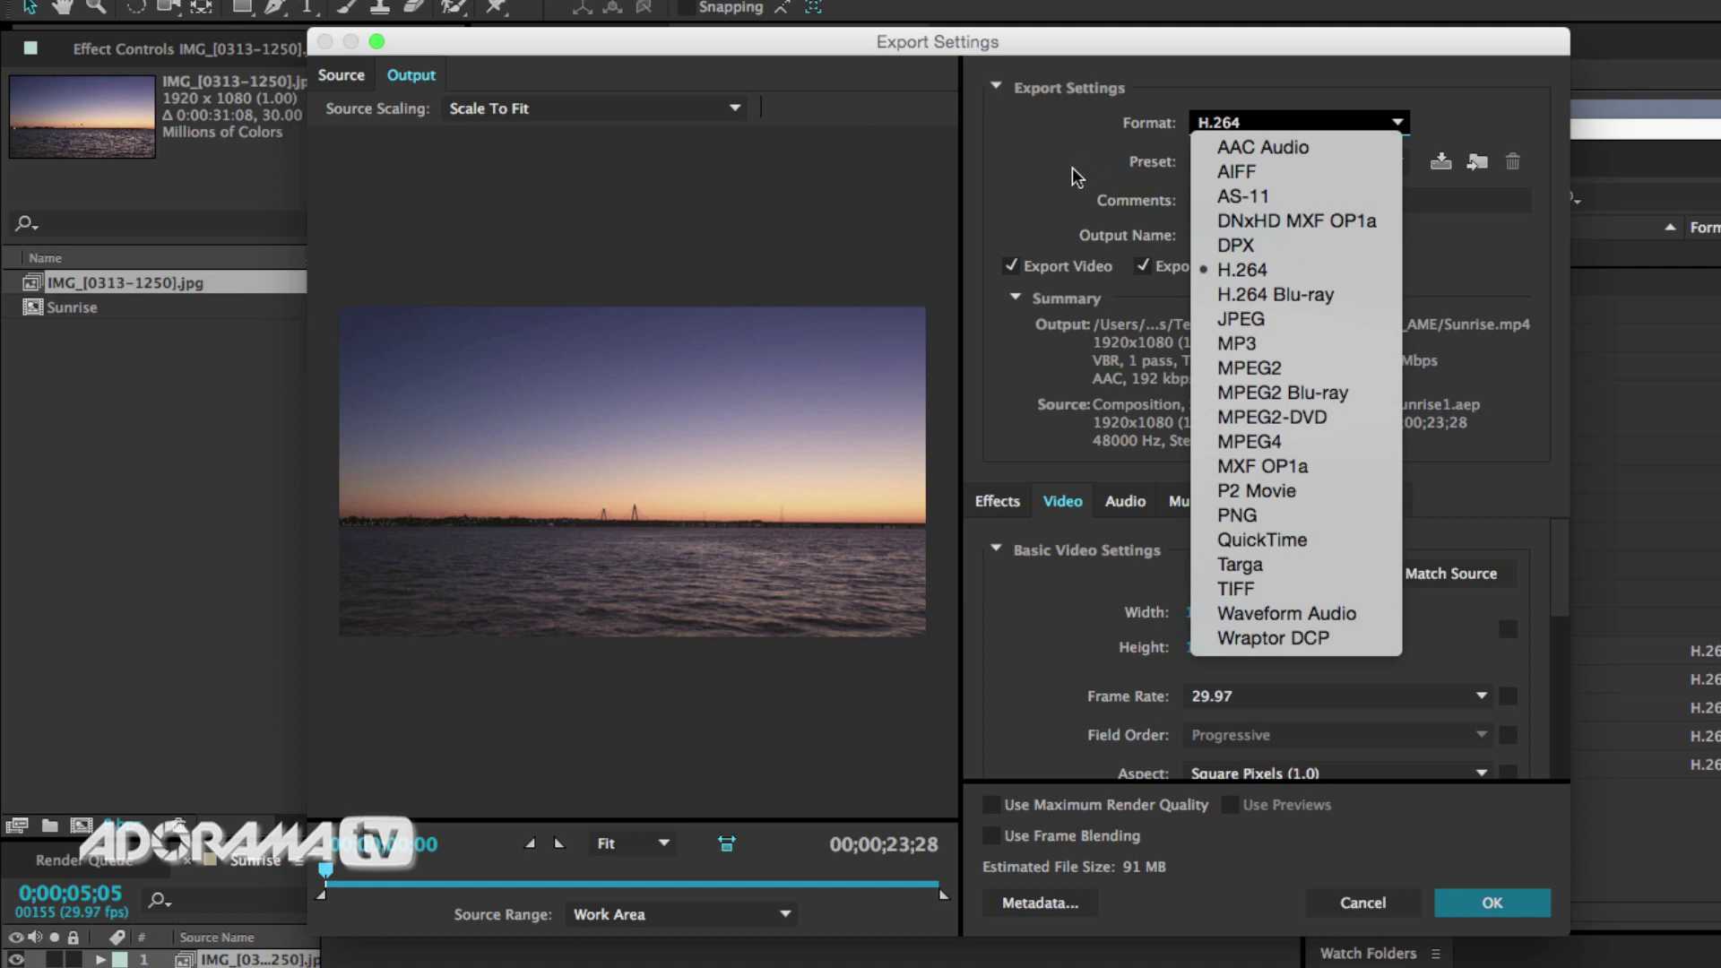
click(1264, 271)
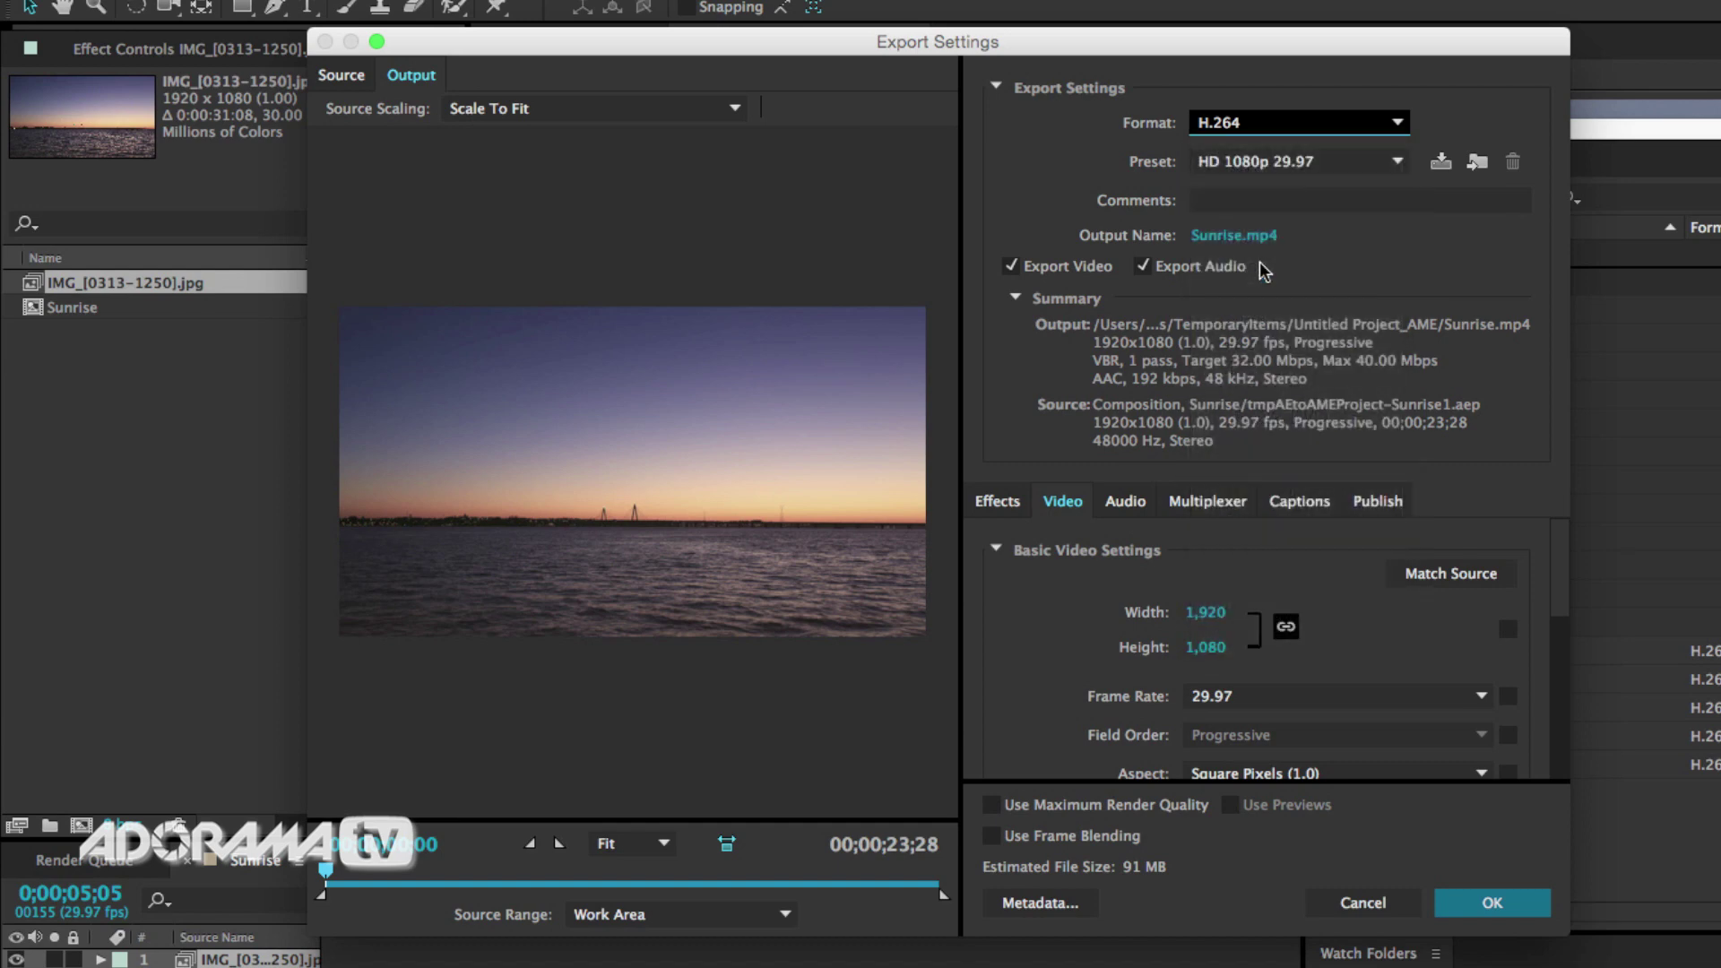
click(1324, 168)
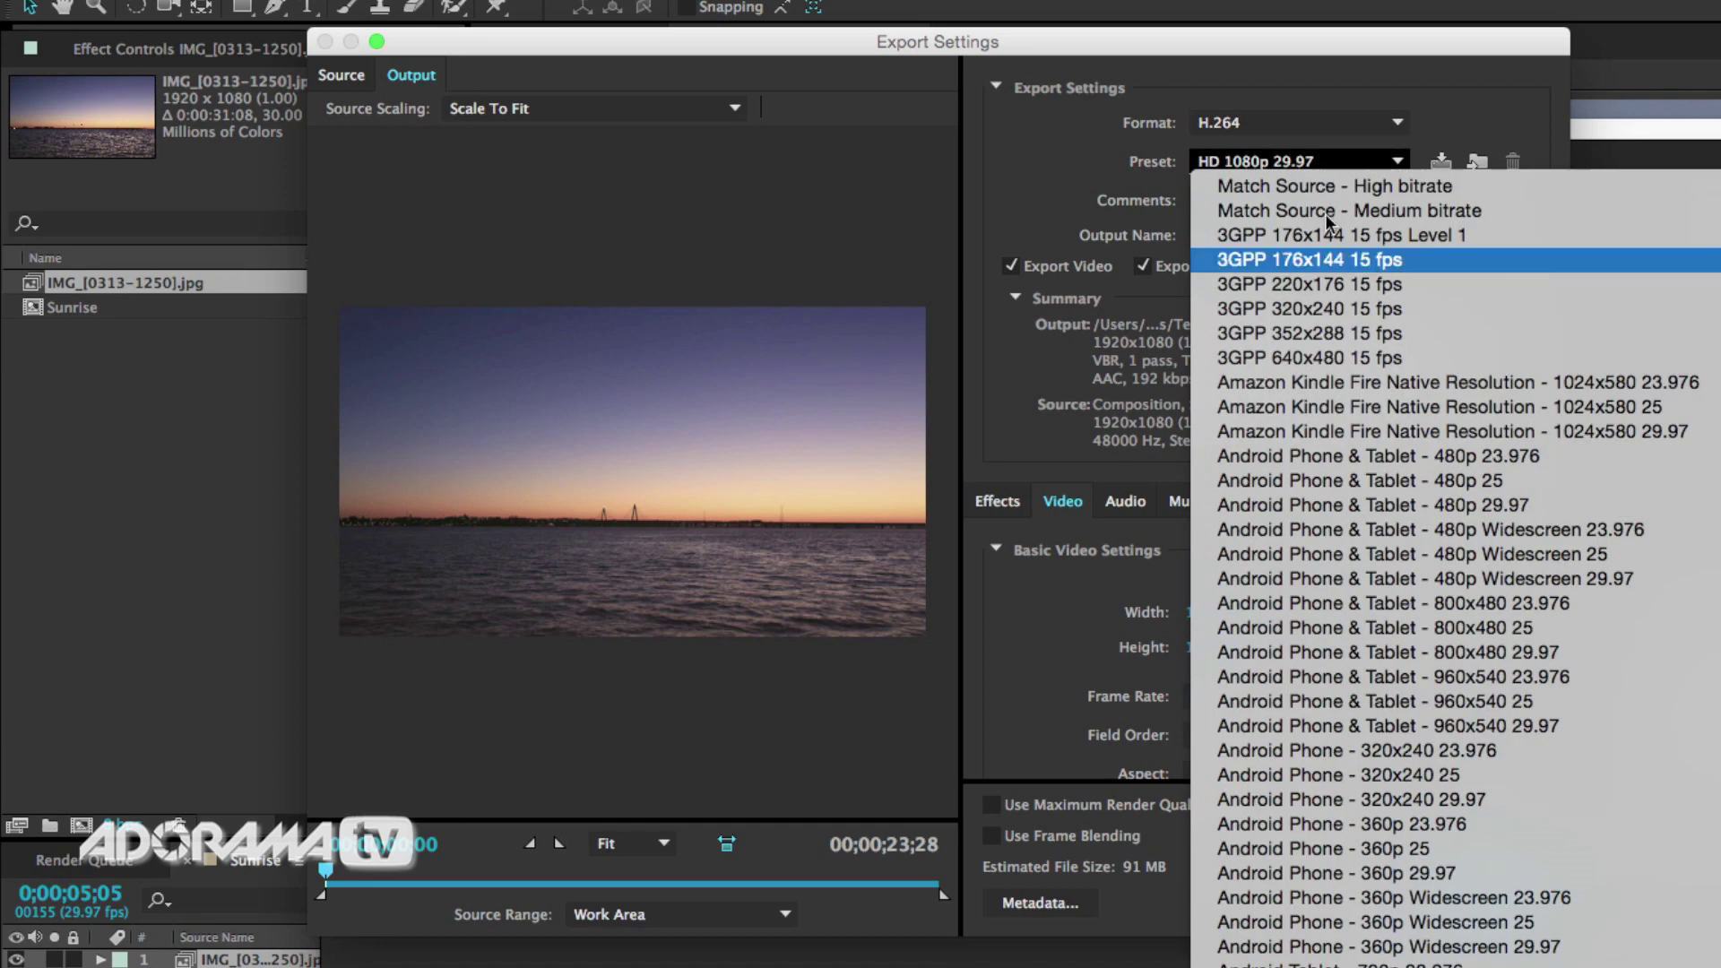
scroll(1386, 529, down, 10)
scroll(1369, 525, down, 6)
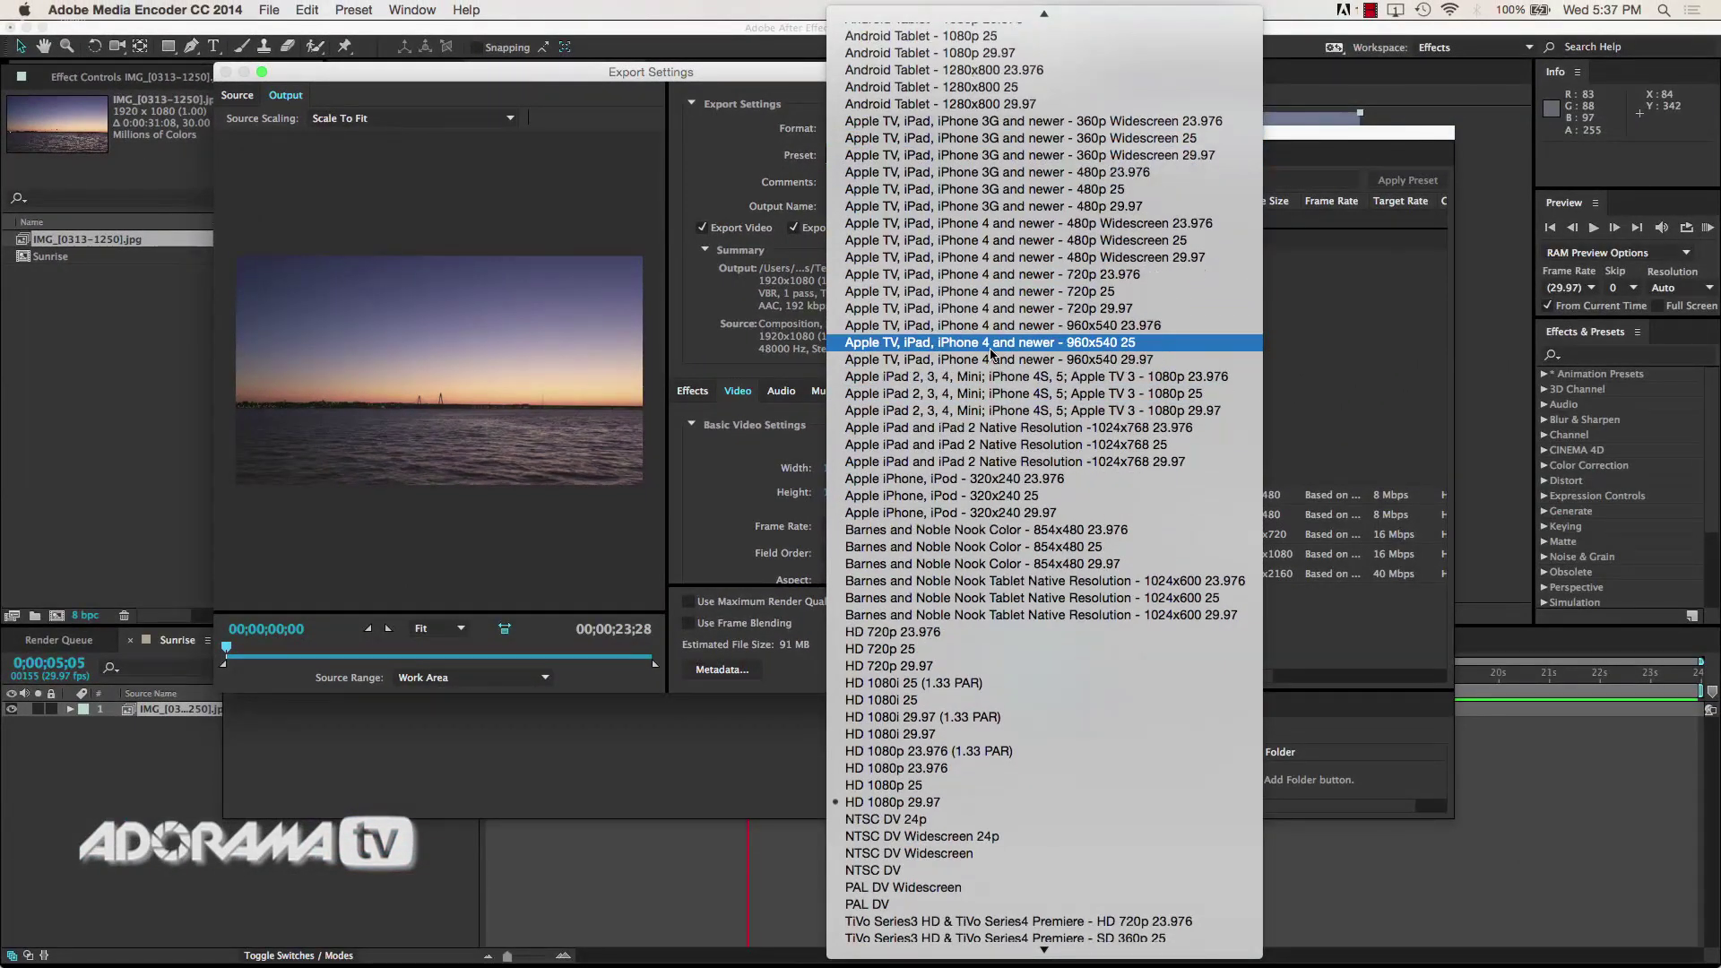
scroll(991, 354, down, 6)
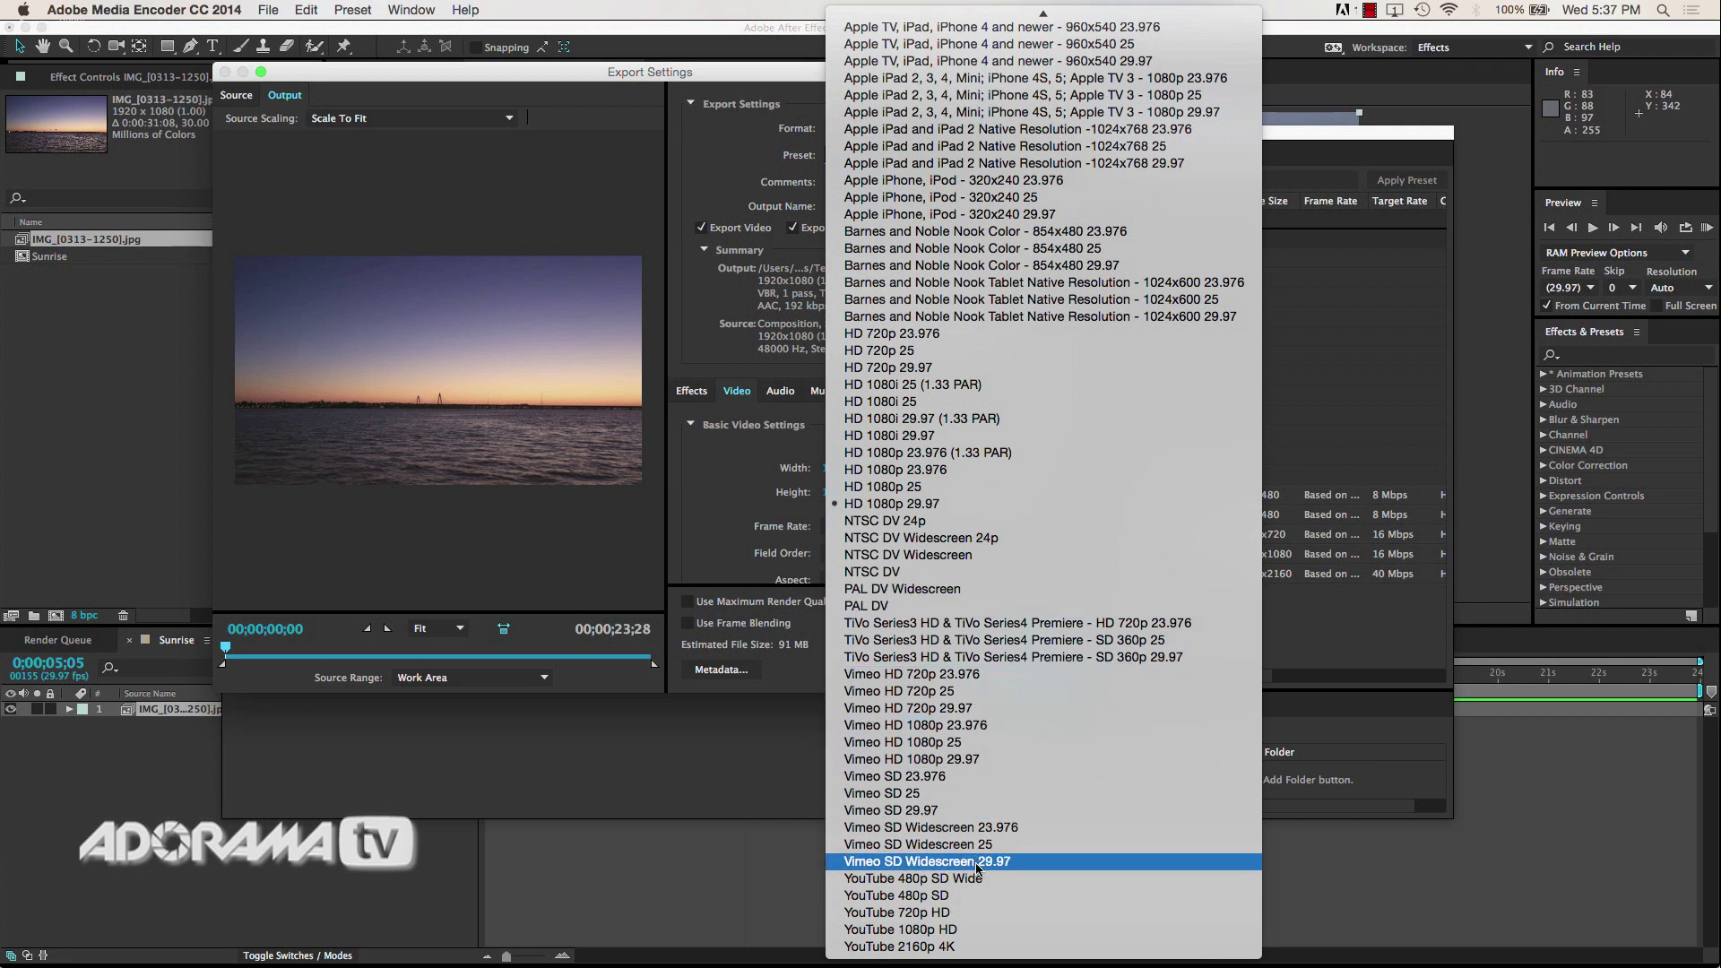
click(974, 931)
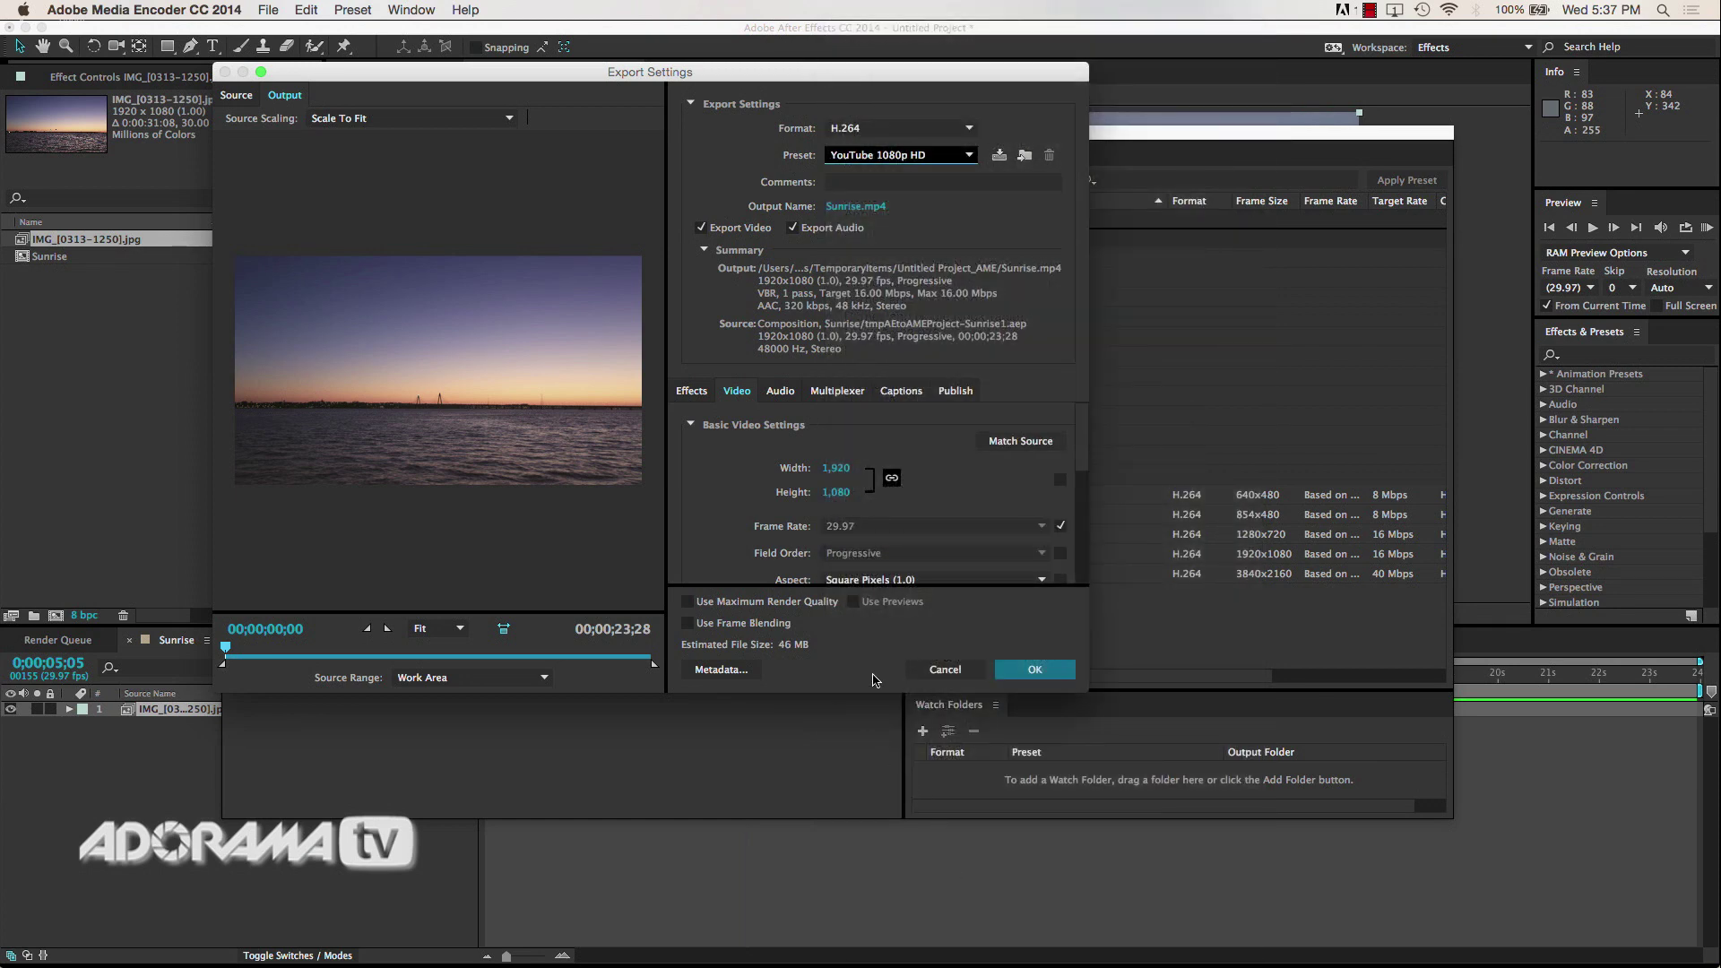
click(1026, 674)
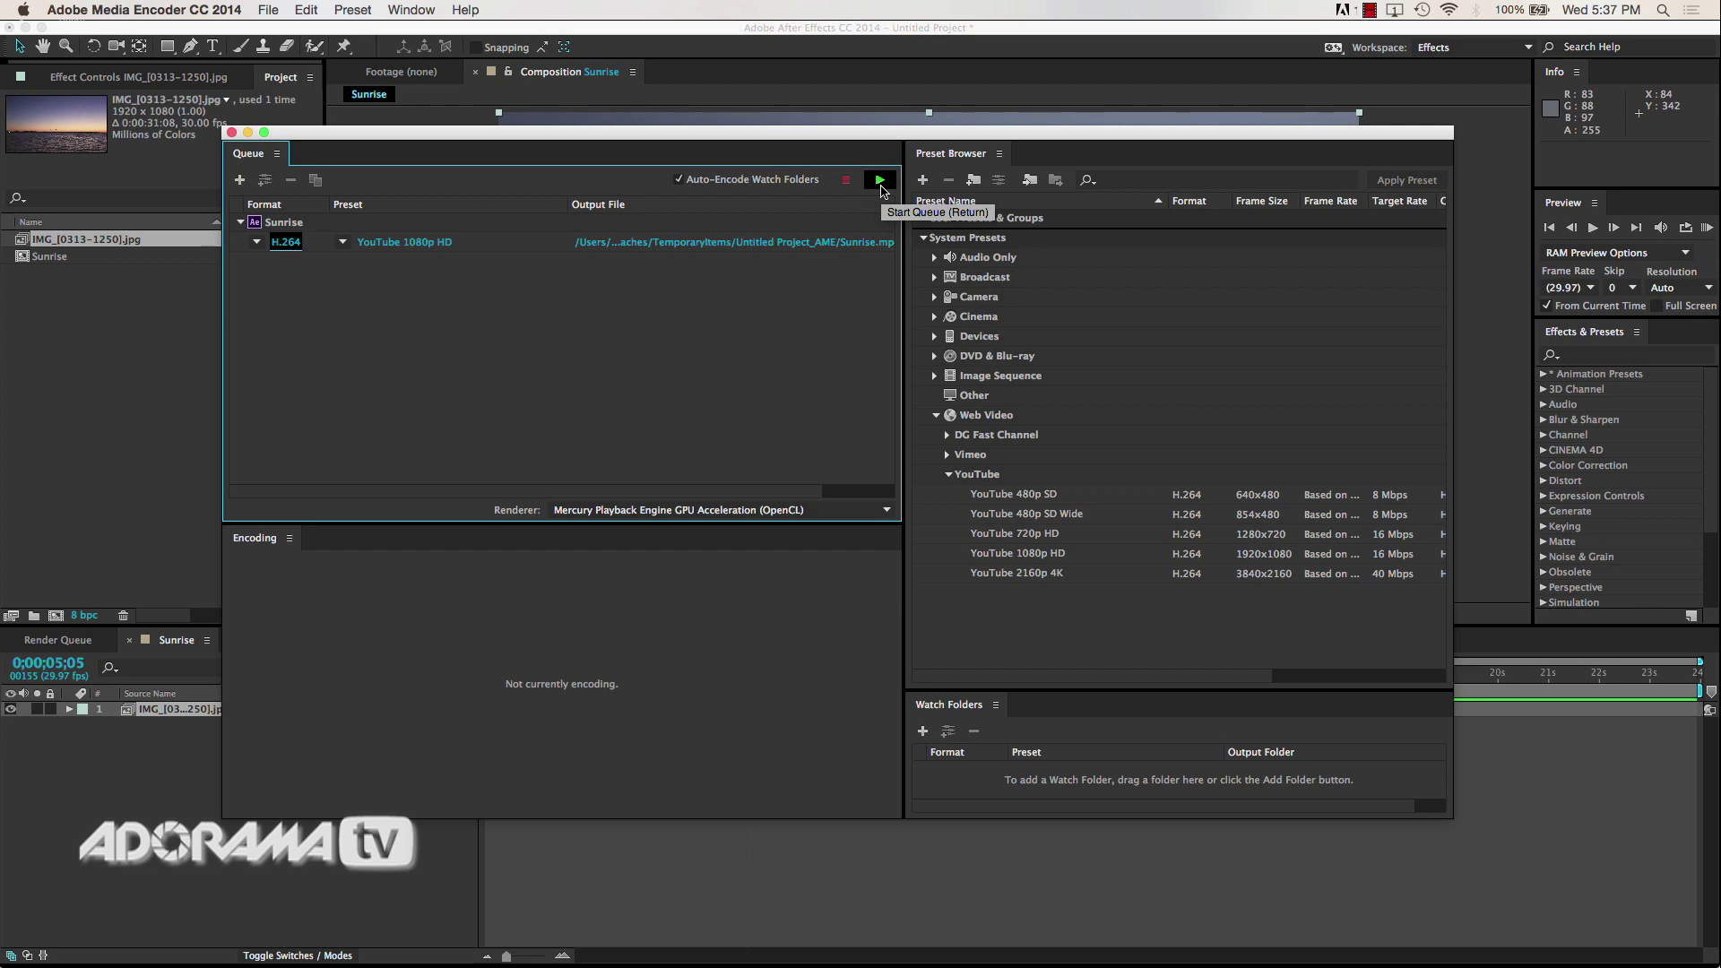
Step: Set the output file to Sunrise in the recent Output folder and start encoding the queue
click(679, 248)
click(680, 244)
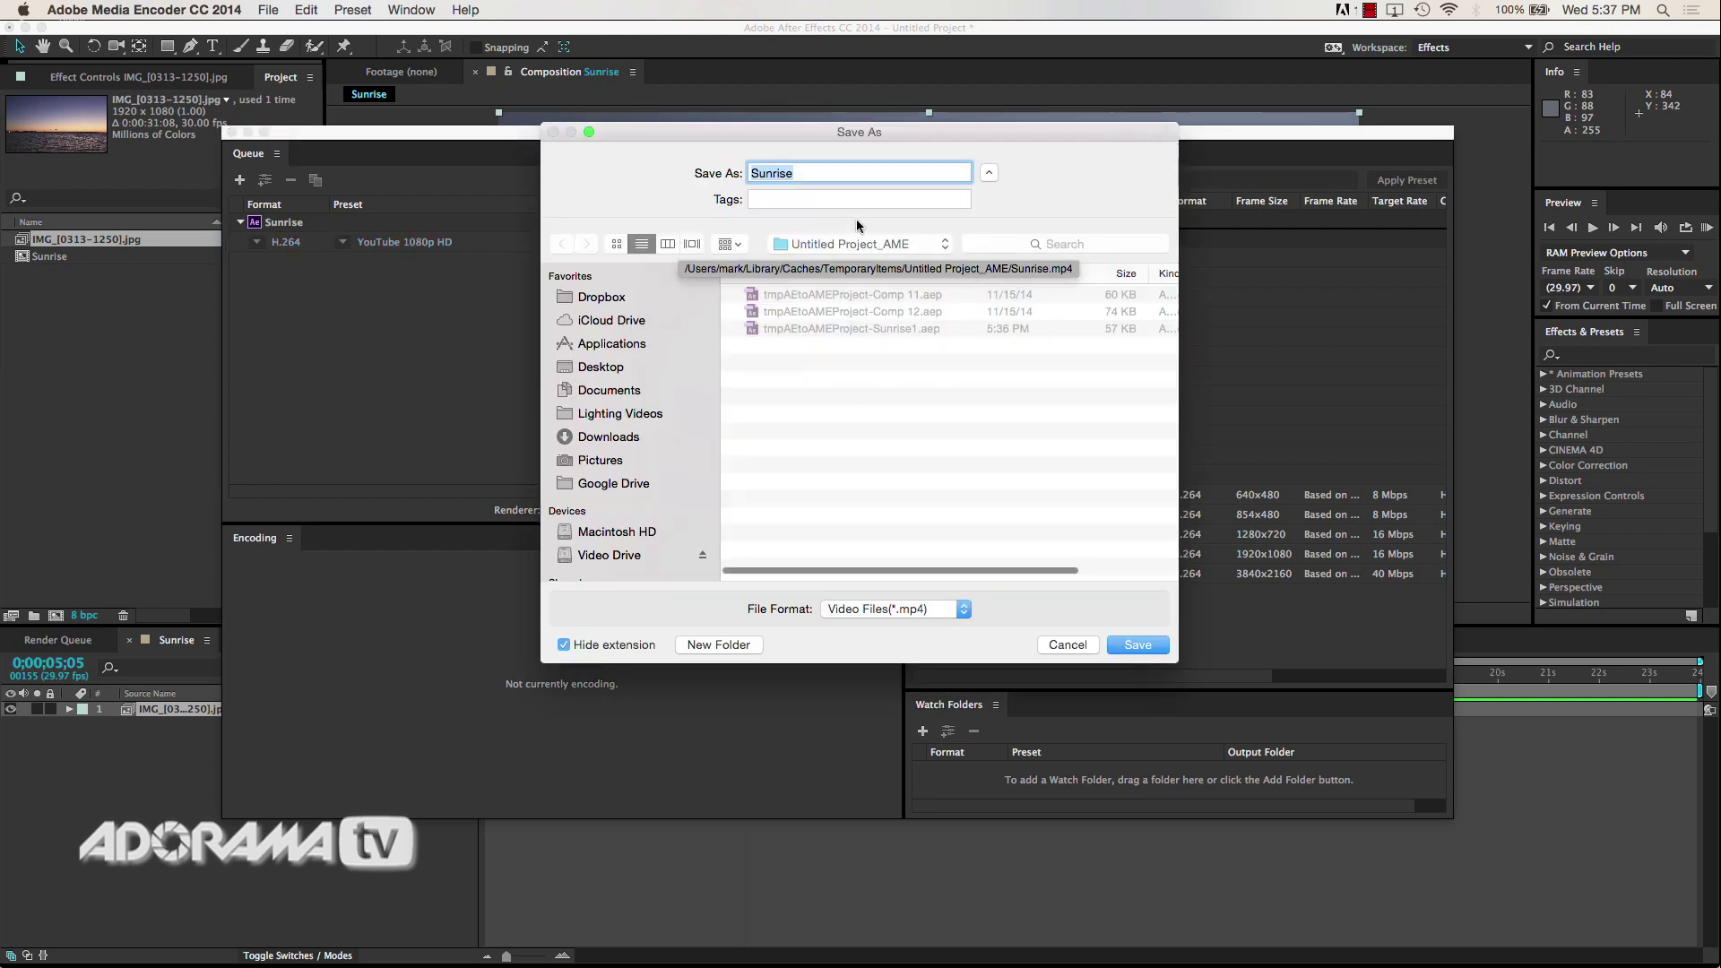
click(988, 177)
click(988, 175)
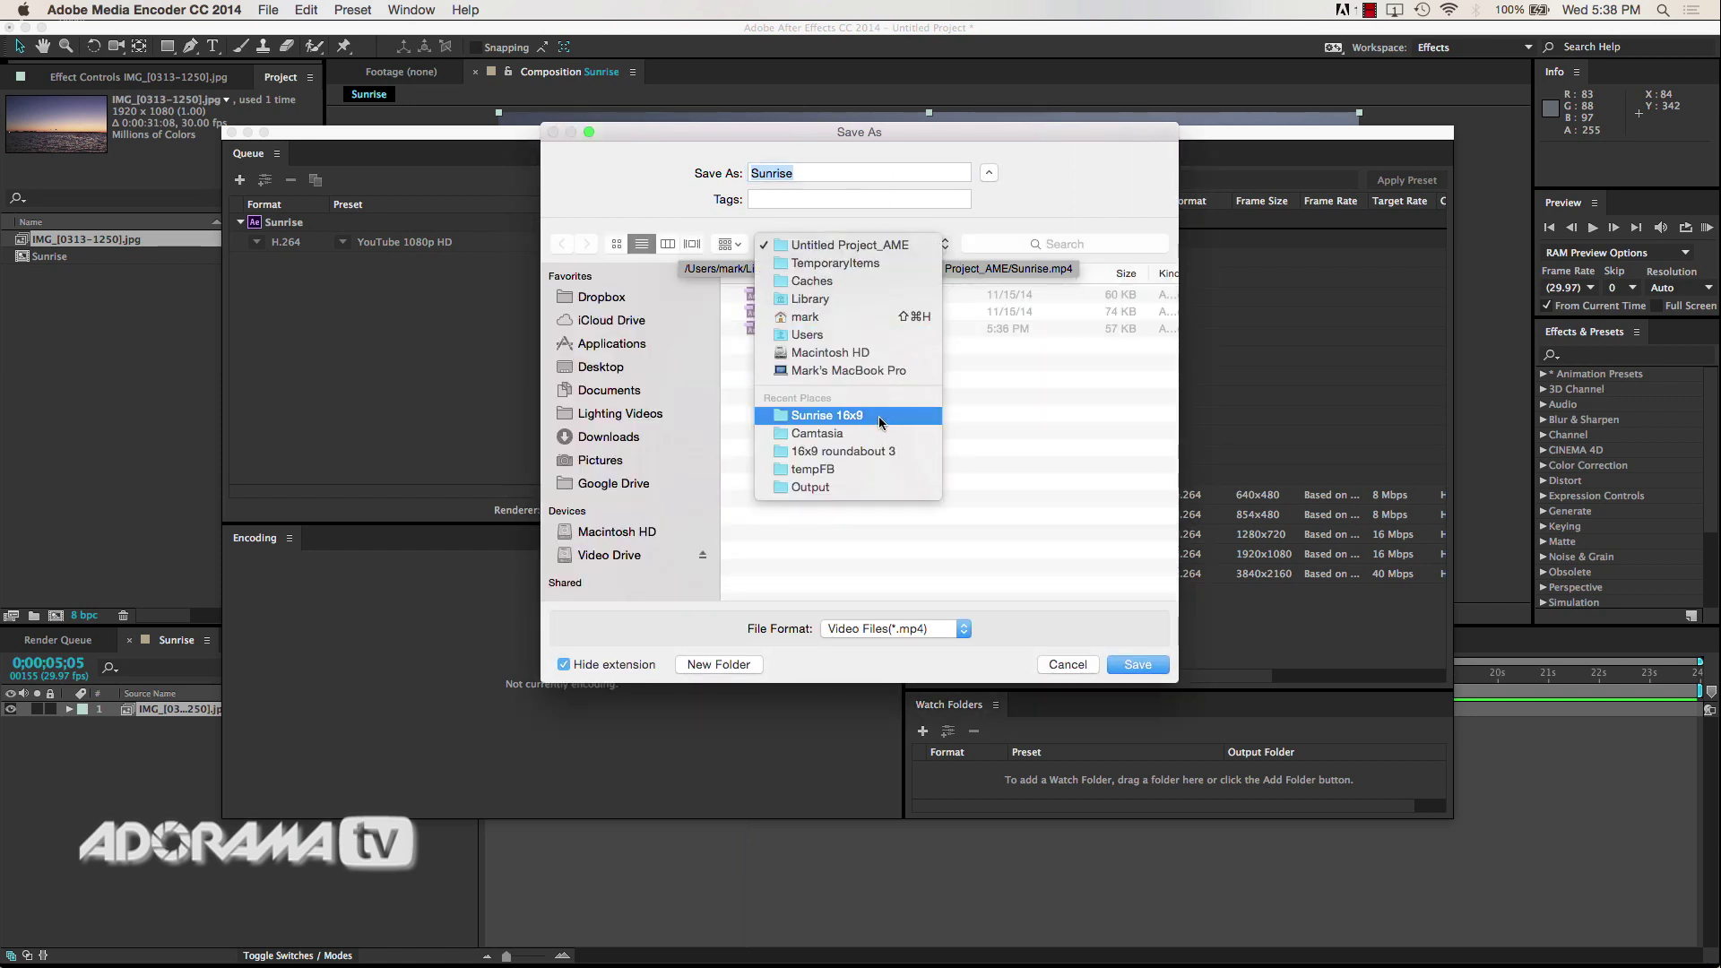
click(847, 484)
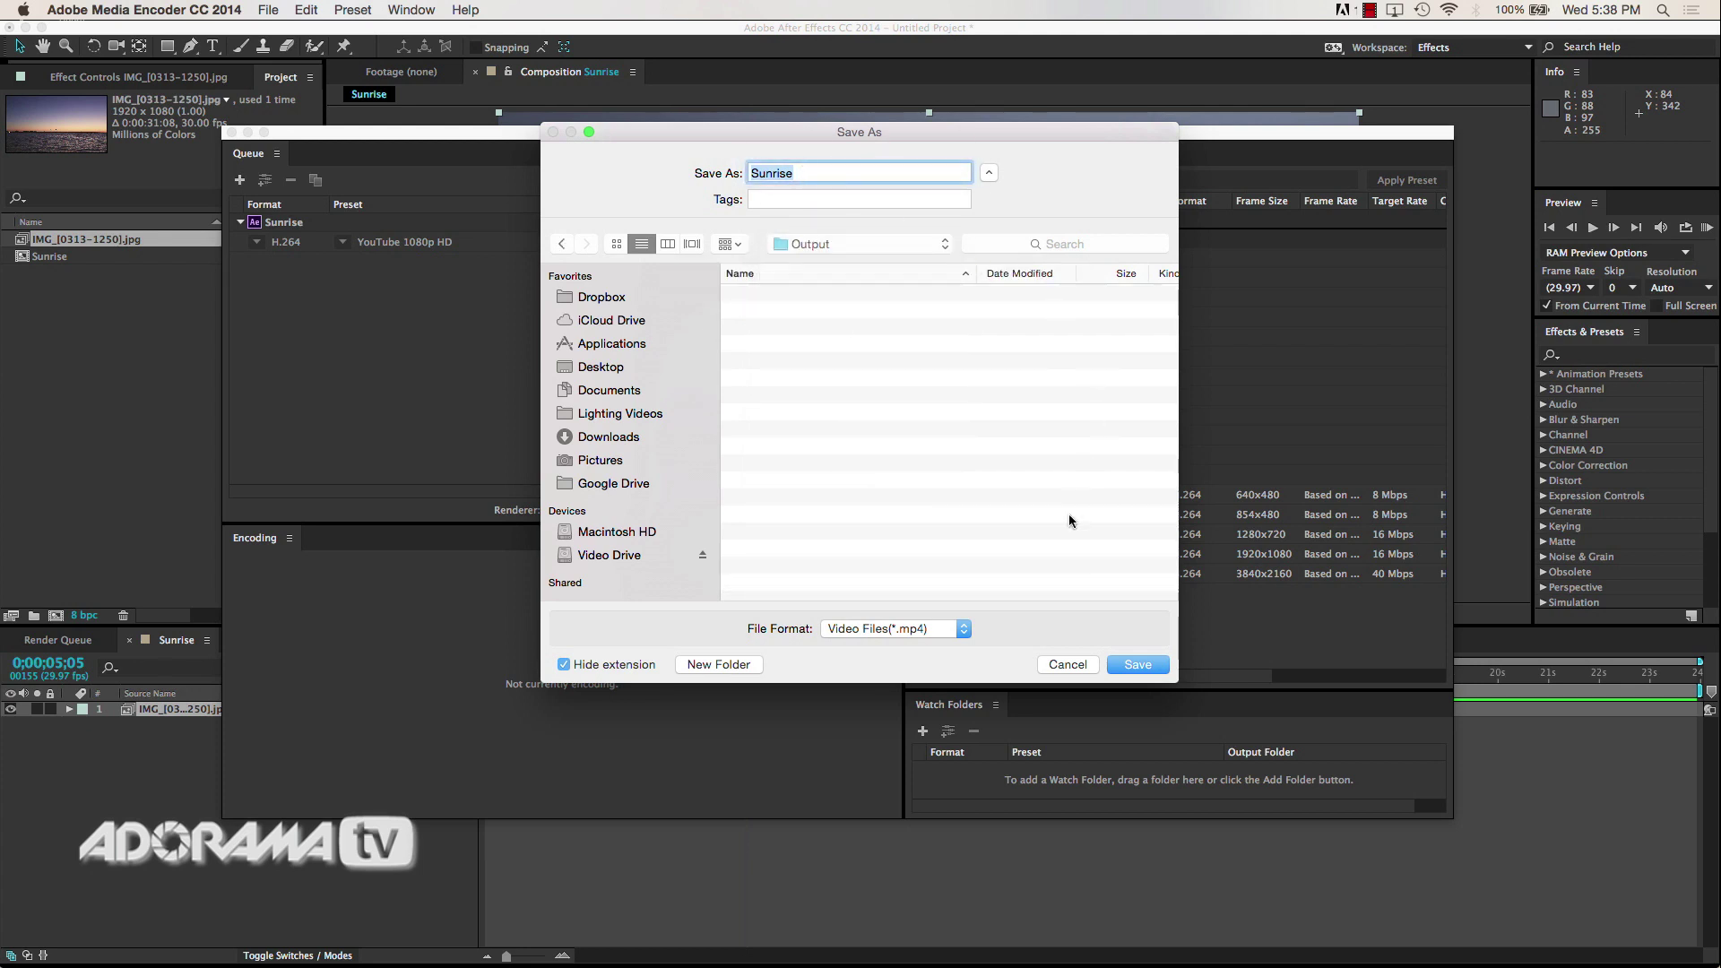
click(1137, 668)
click(878, 180)
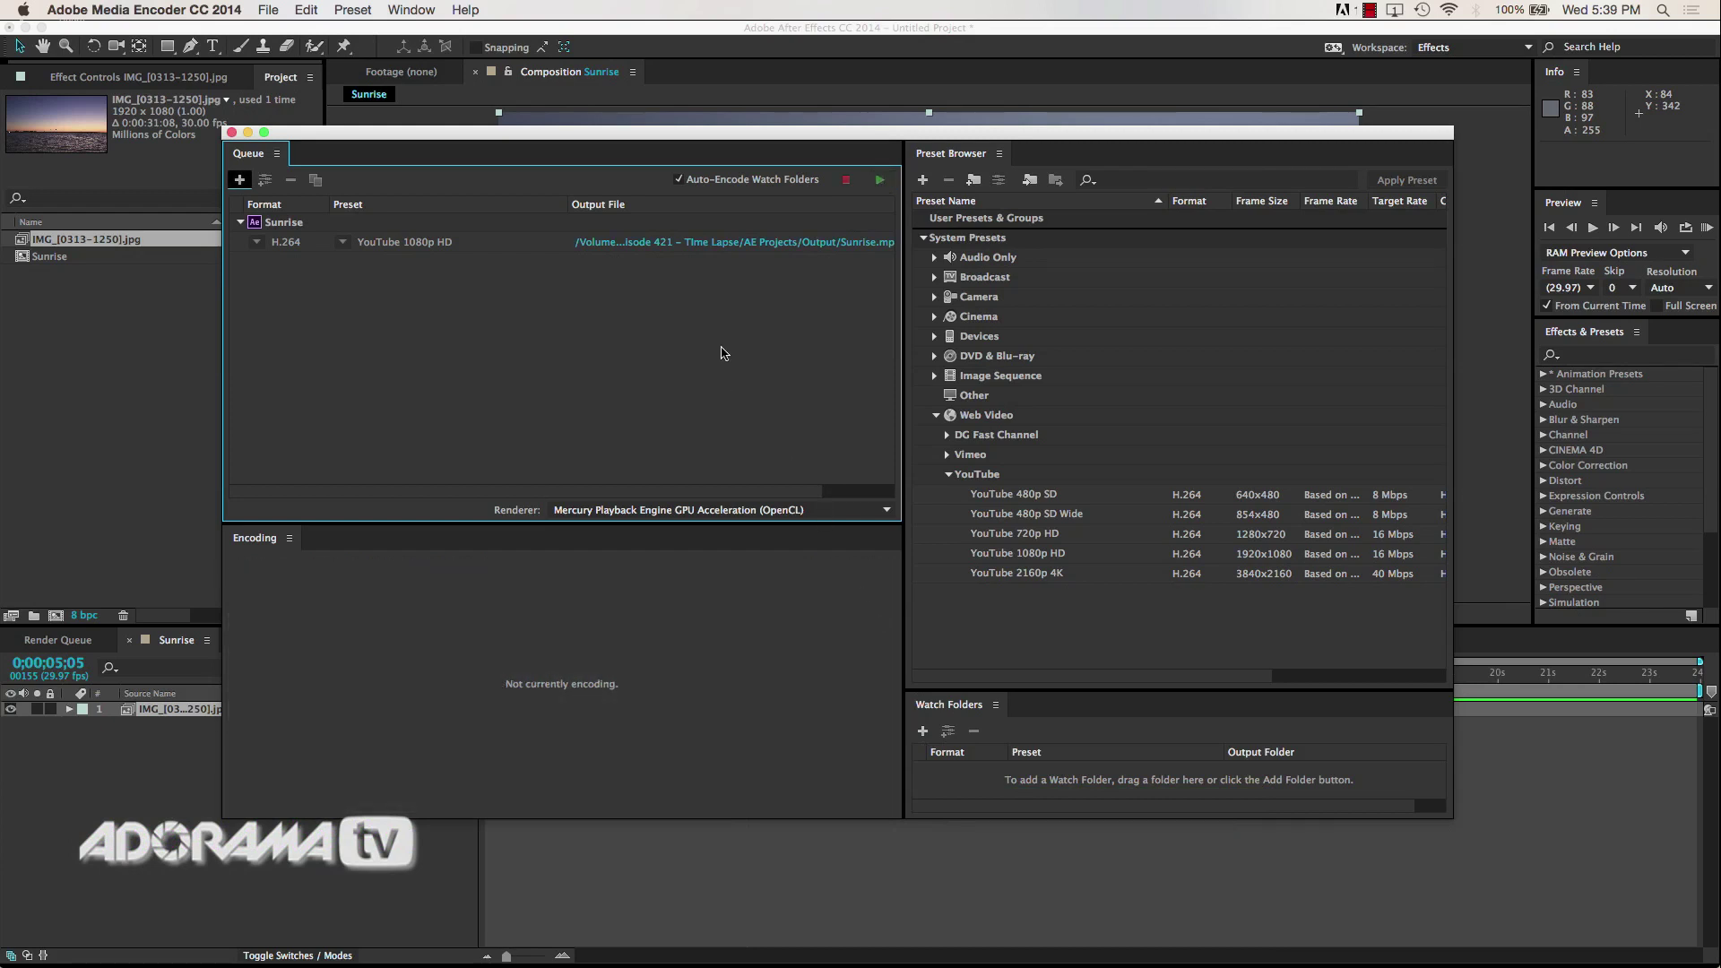
Step: Reveal the encoded Sunrise.mp4 in its Output folder and preview the video
click(726, 244)
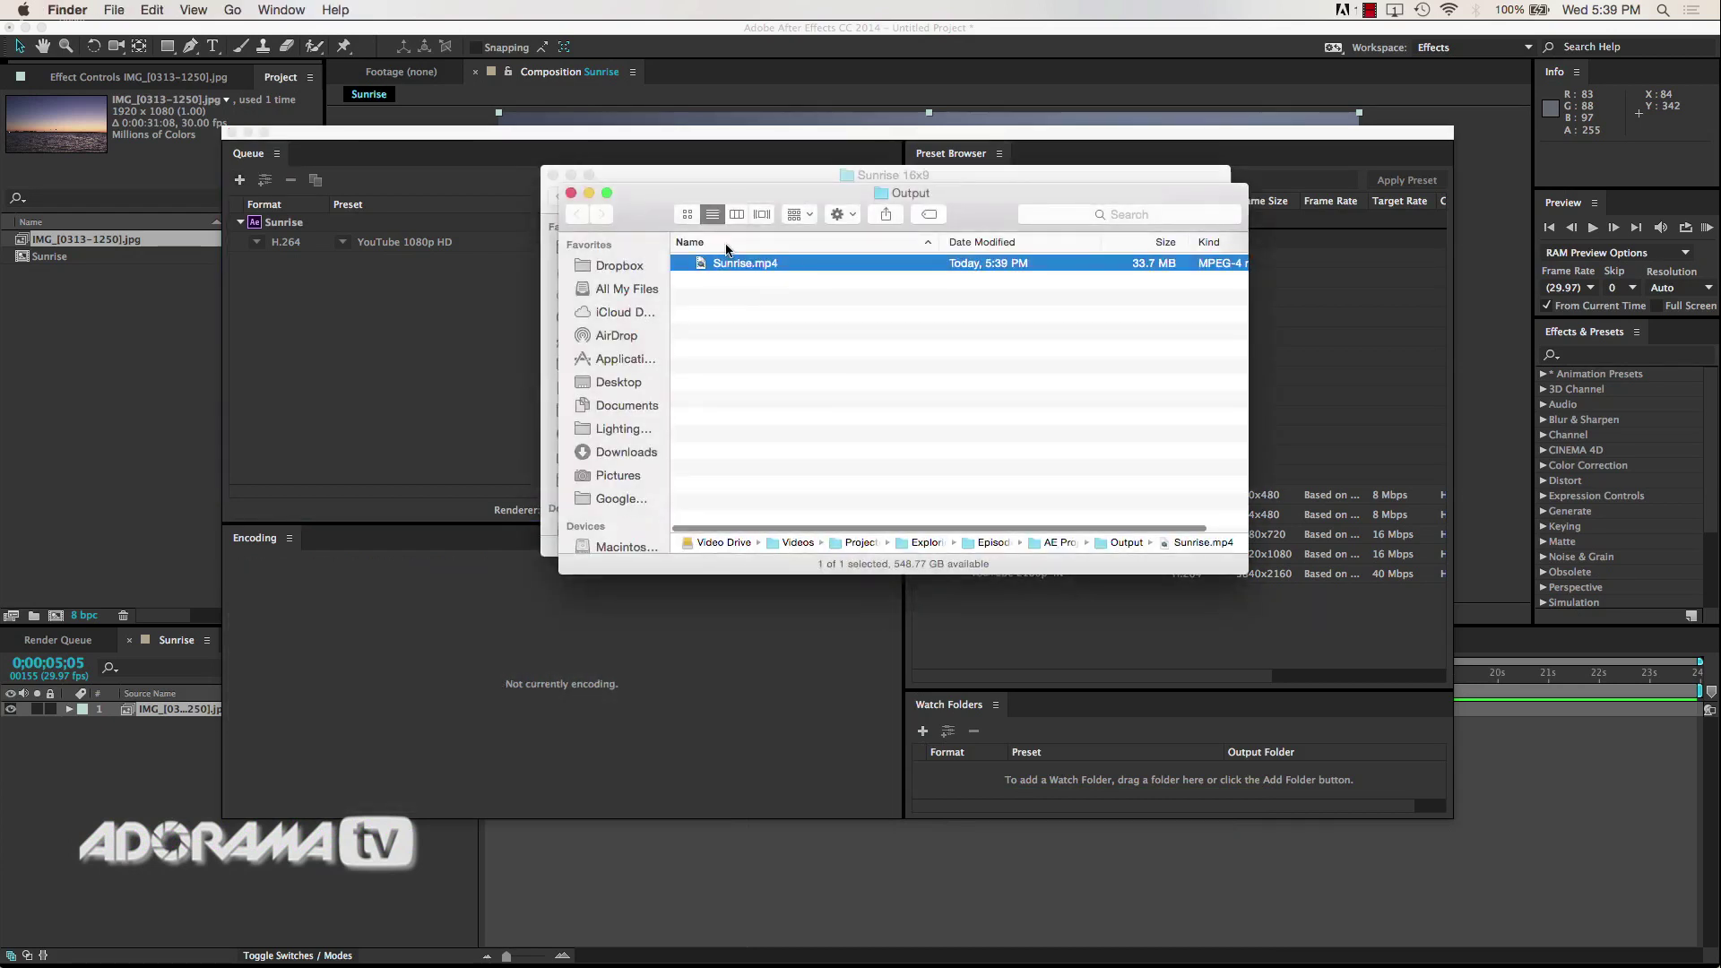
drag(642, 197, 658, 222)
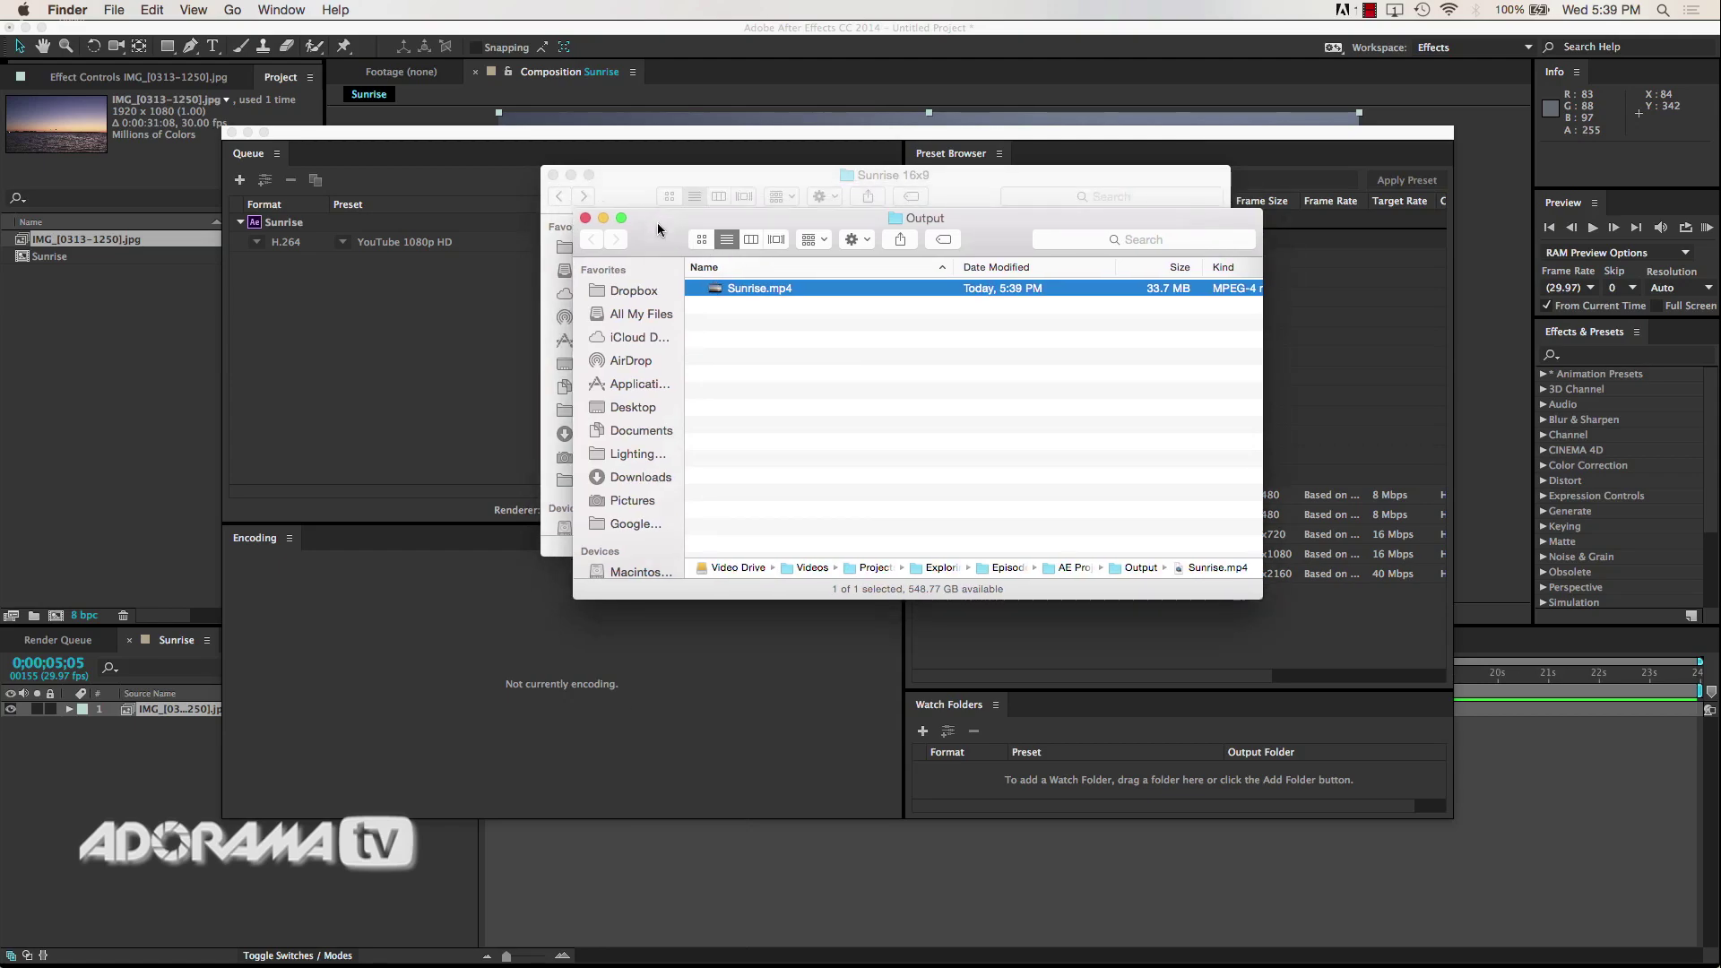
key(space)
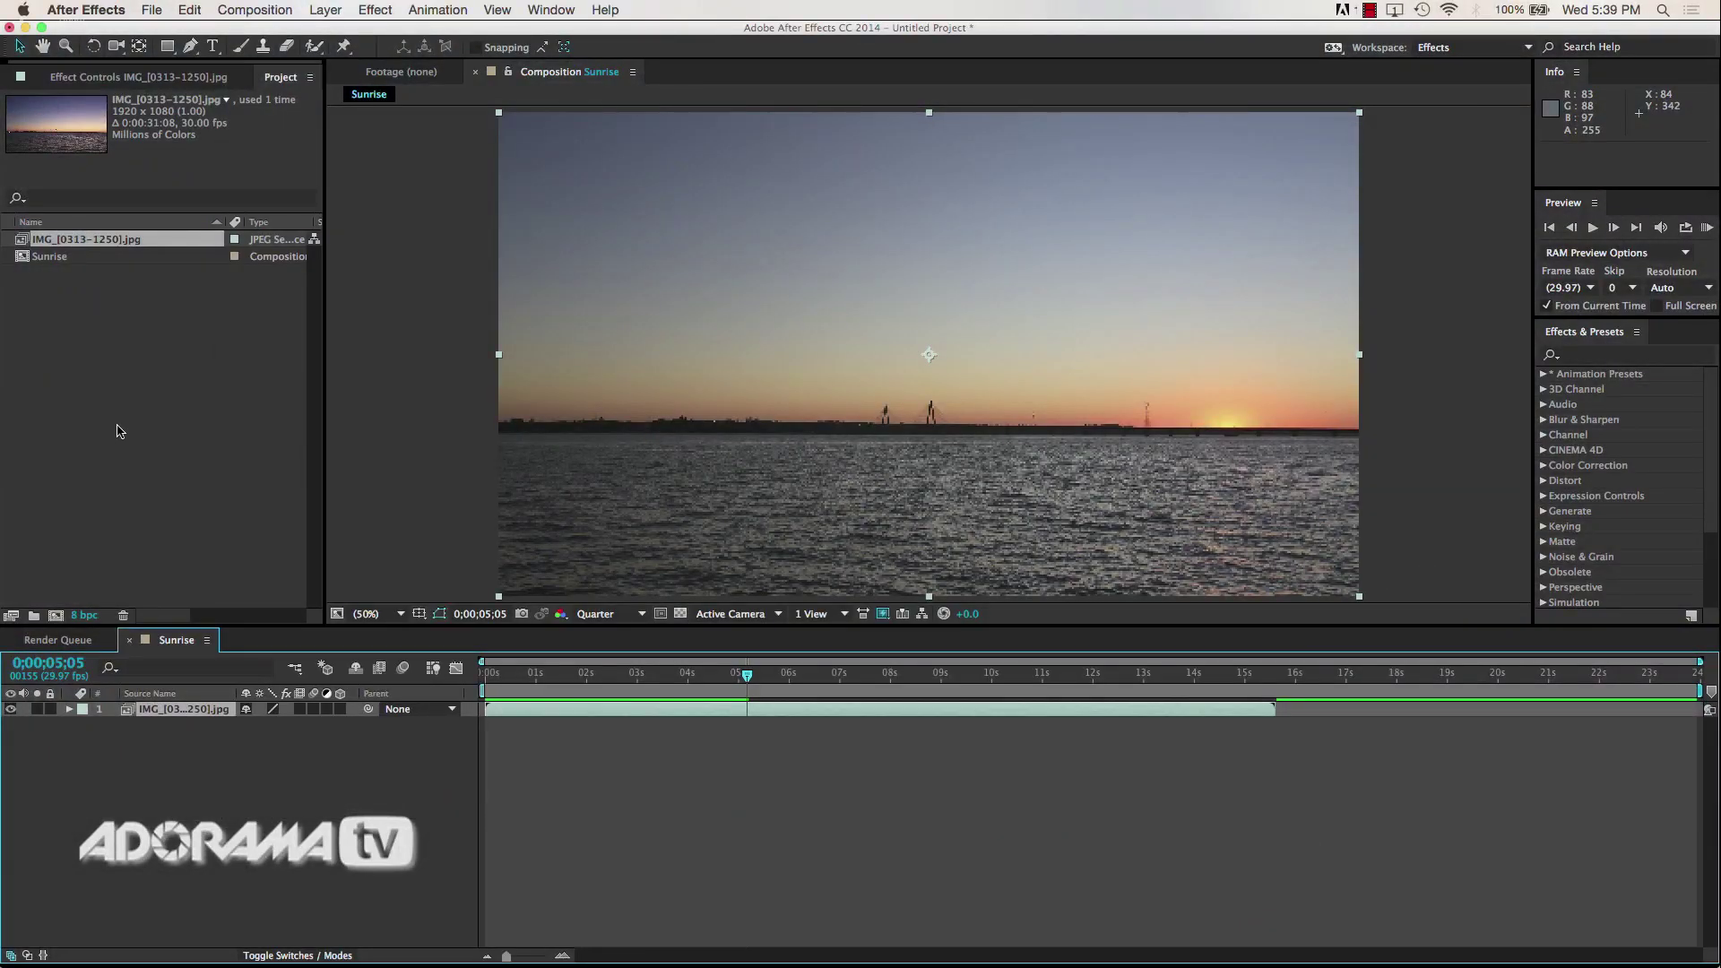
right_click(194, 713)
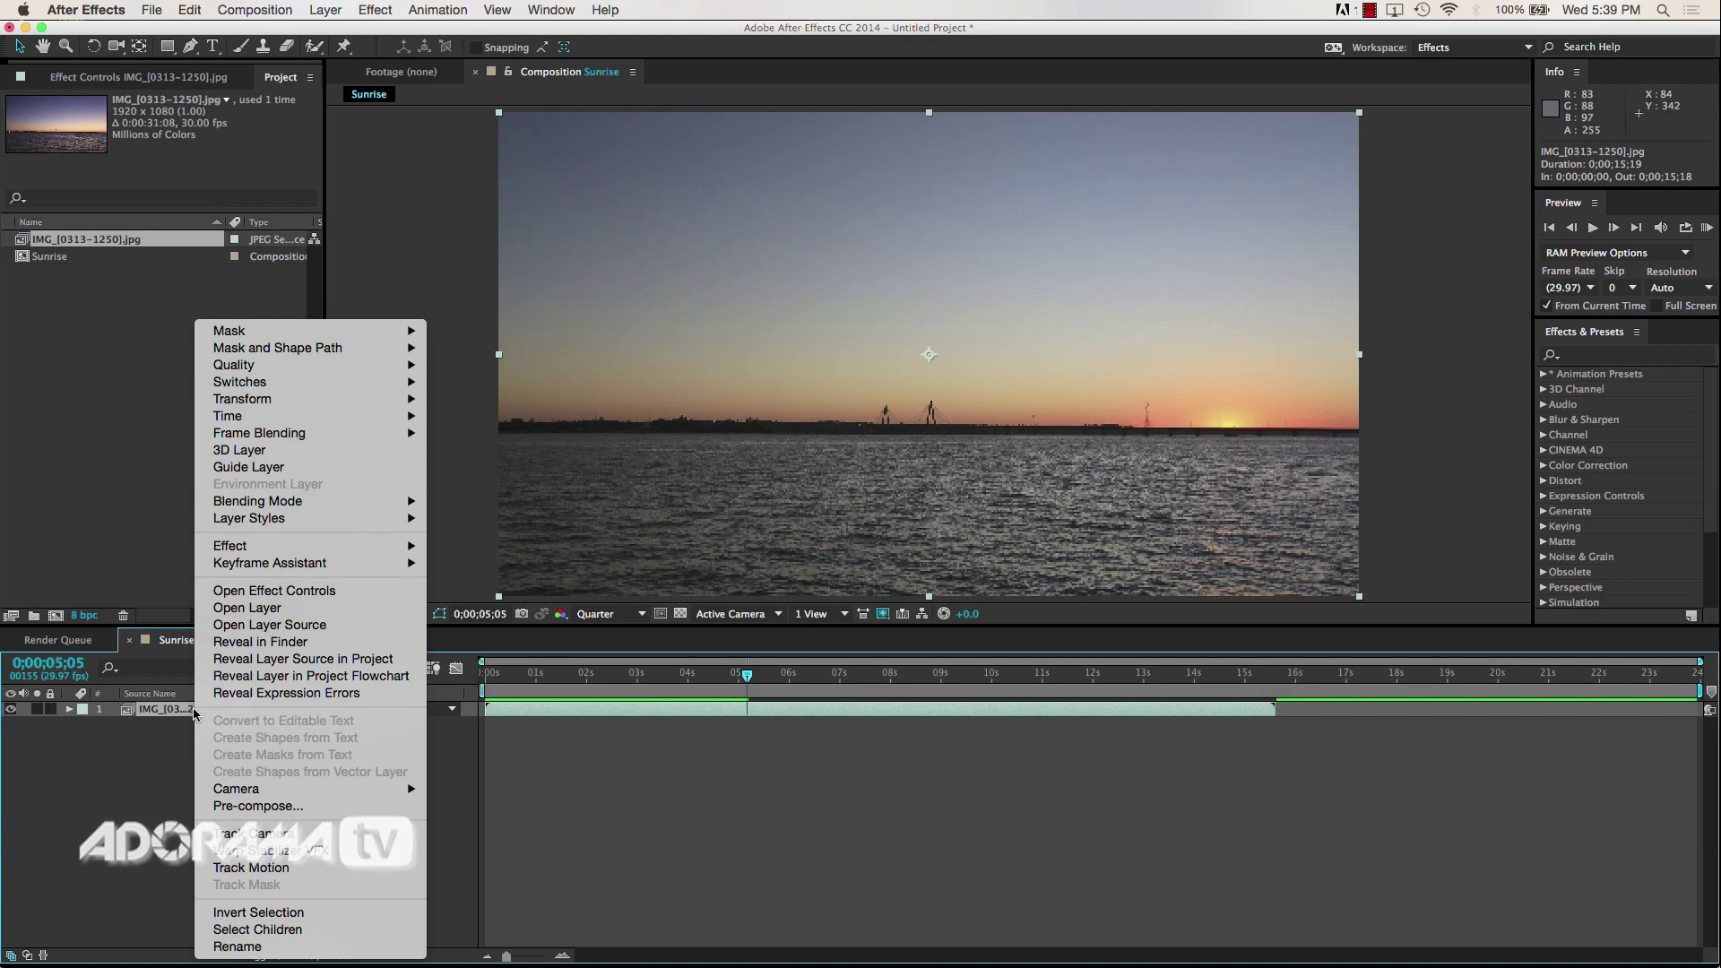
mouse_move(308, 545)
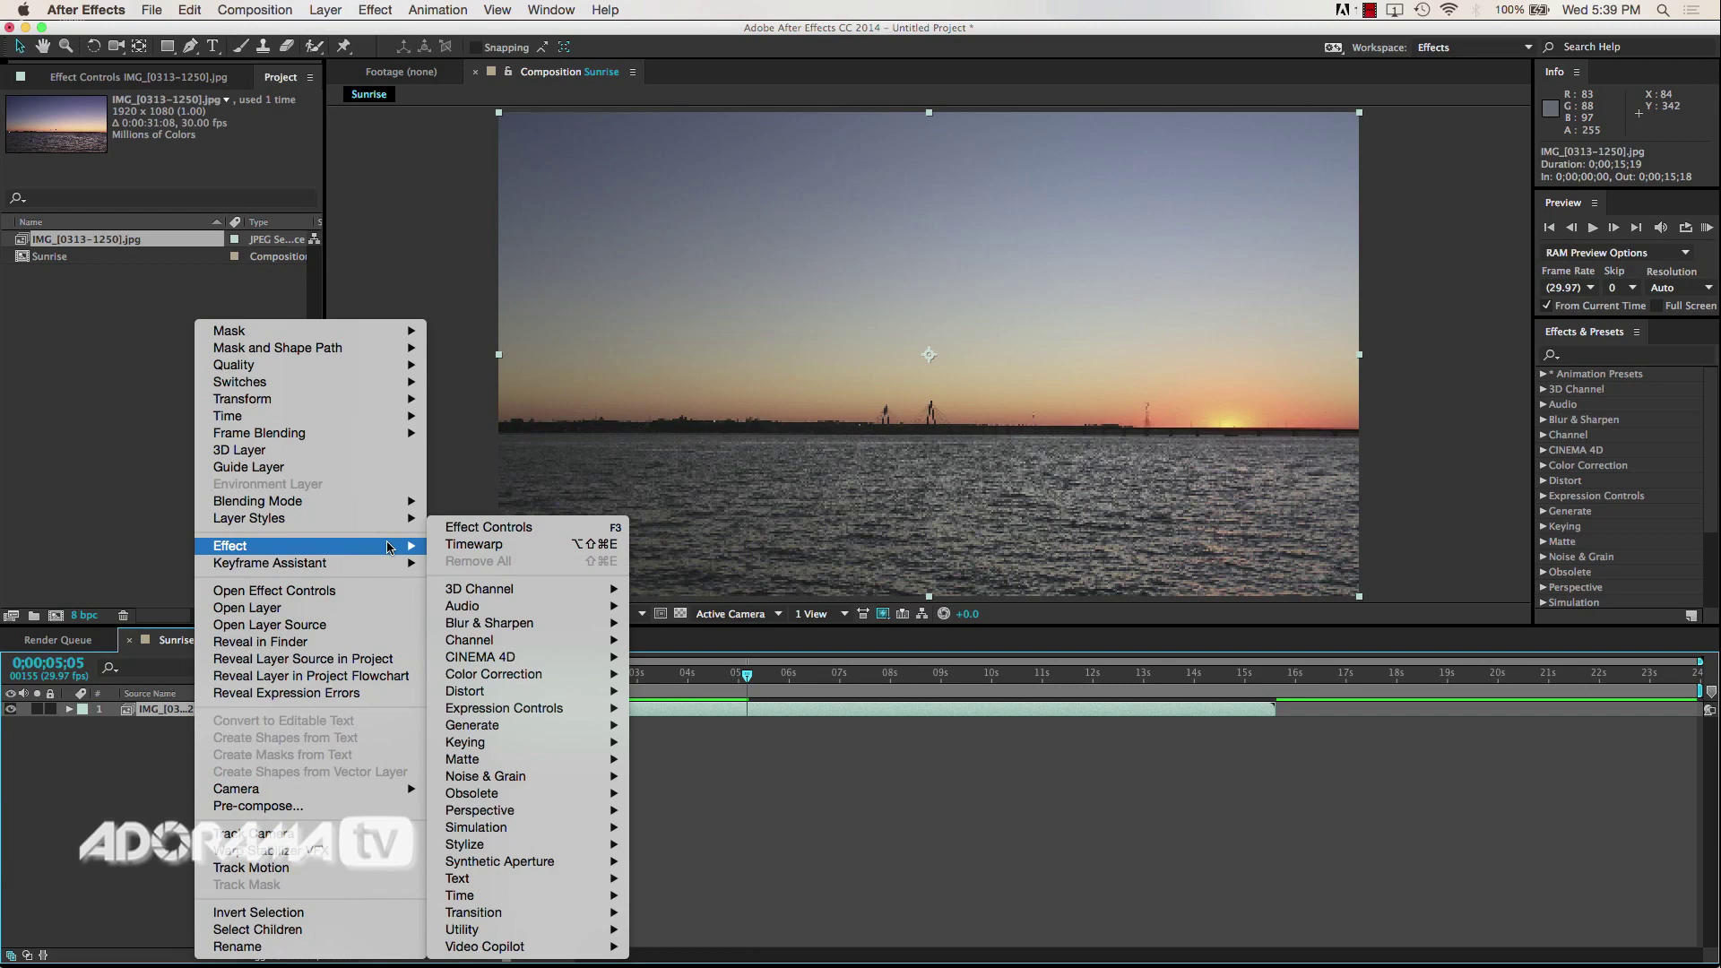
click(144, 488)
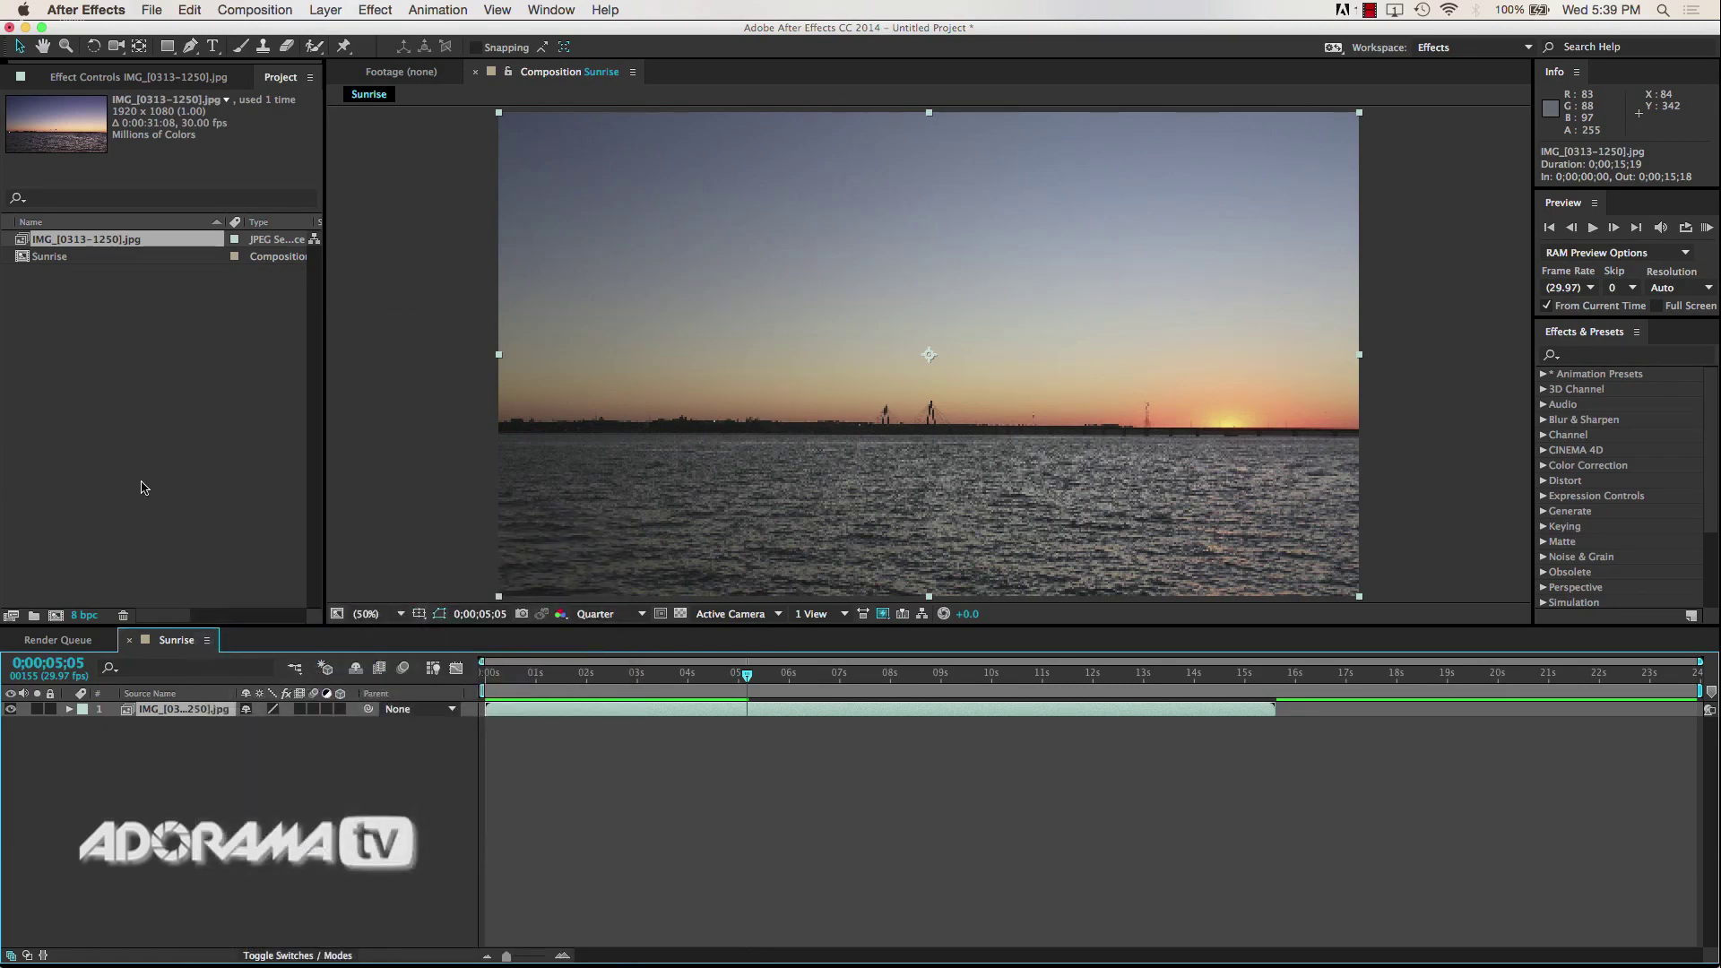